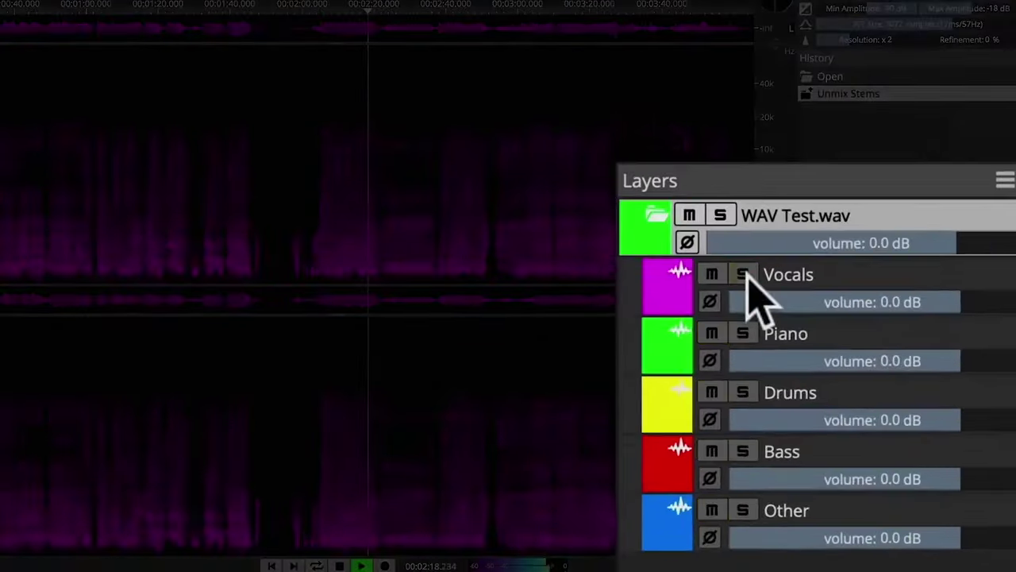
- Solo the Piano layer in SpectraLayers Pro, then preview Bass.wav in Finder with Quick Look
{"action": "left_click", "coordinate": [742, 333]}
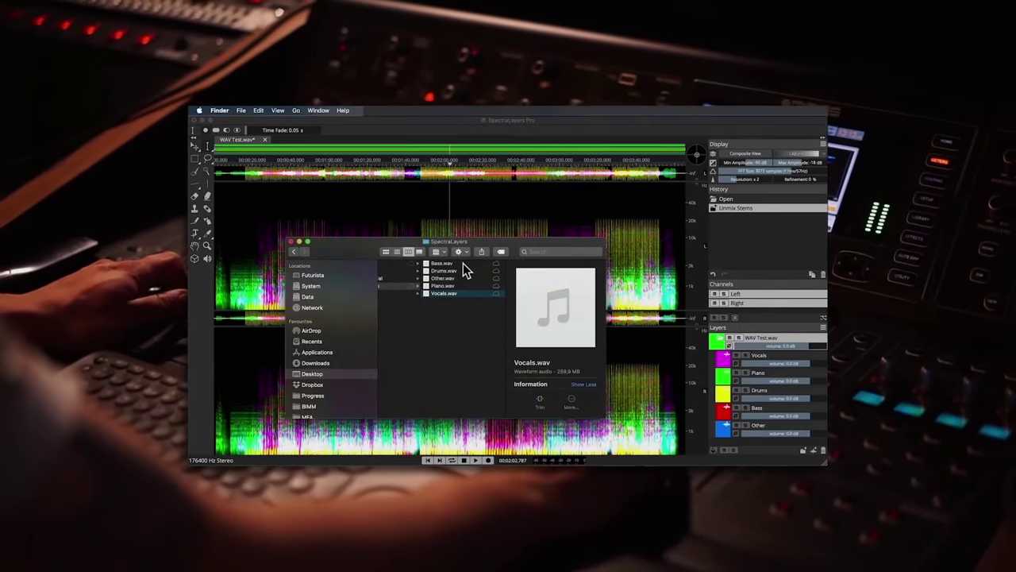
{"action": "left_click", "coordinate": [462, 263]}
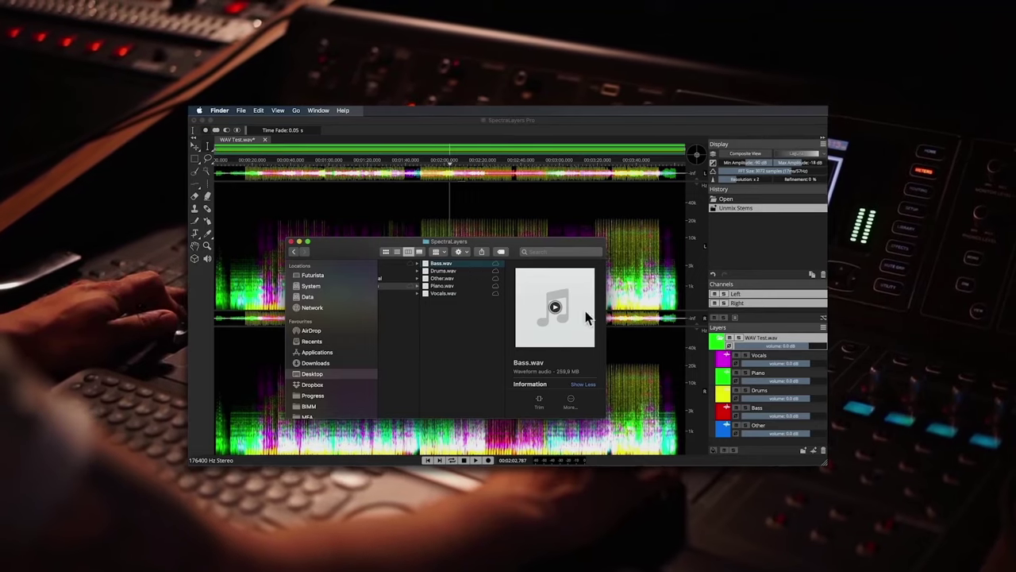
{"action": "key", "text": "space"}
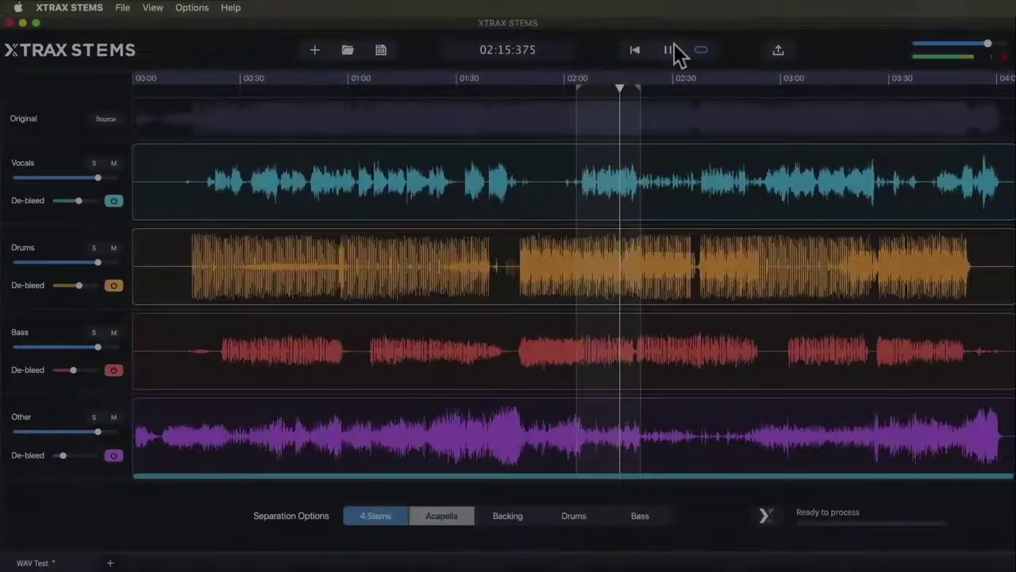
- Pause the XTRAX STEMS playback and open the Export dialog from the File menu
{"action": "left_click", "coordinate": [670, 47]}
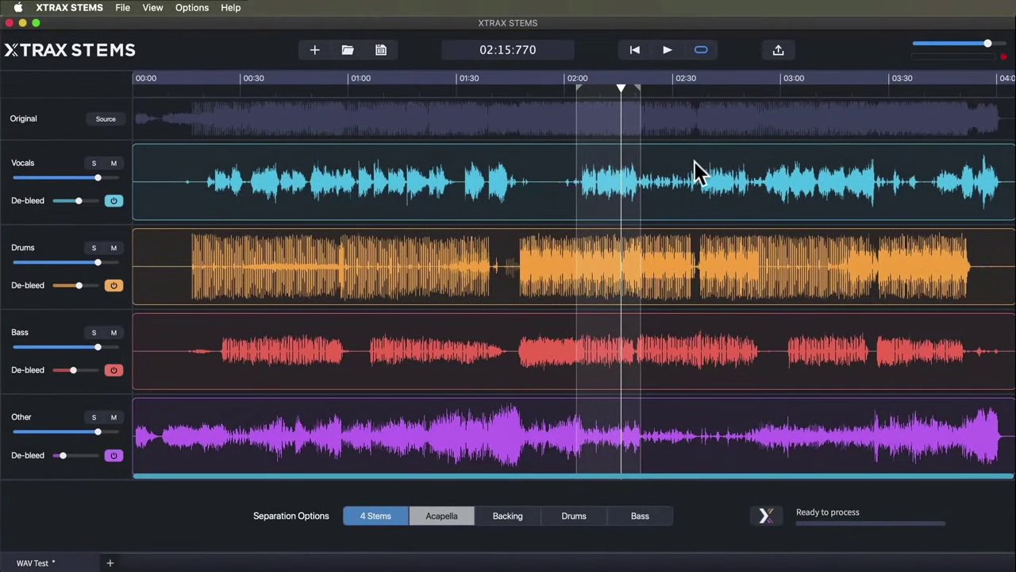
{"action": "left_click", "coordinate": [124, 8]}
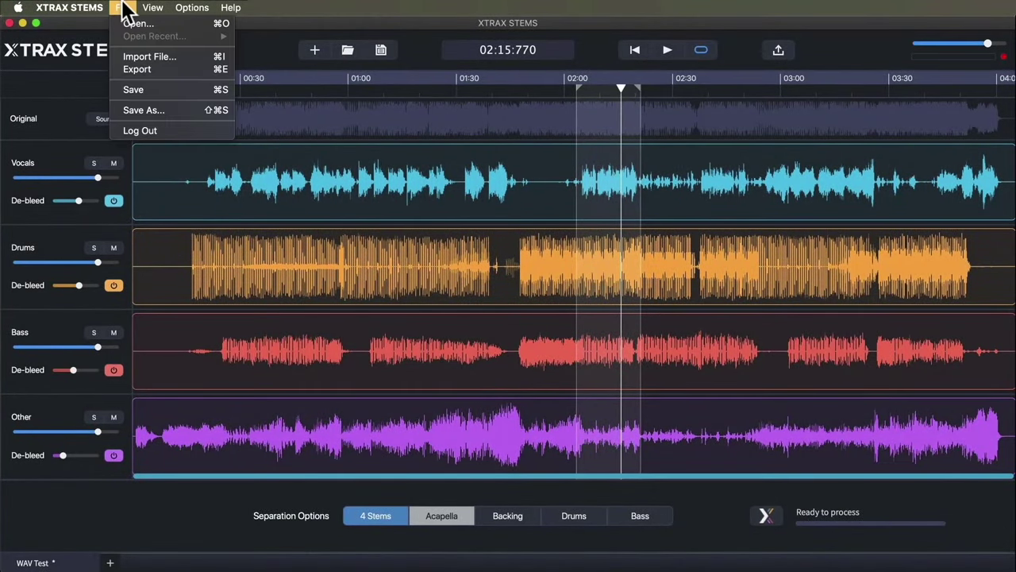
{"action": "left_click", "coordinate": [156, 70]}
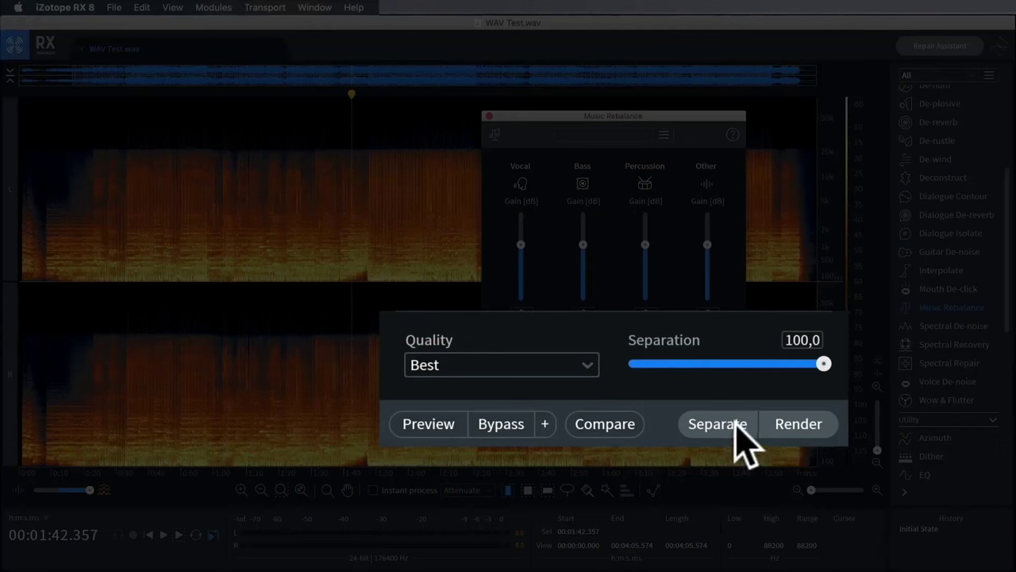
- Run Music Rebalance Separate, then review the Vocal, Percussion, Bass and Other Instruments stems
{"action": "left_click", "coordinate": [736, 421]}
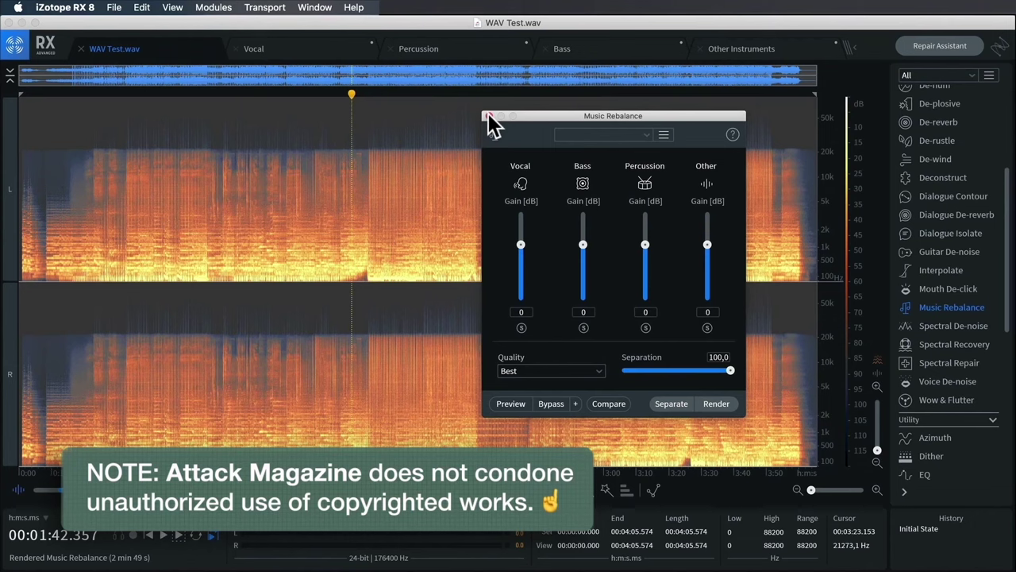
{"action": "left_click", "coordinate": [489, 116]}
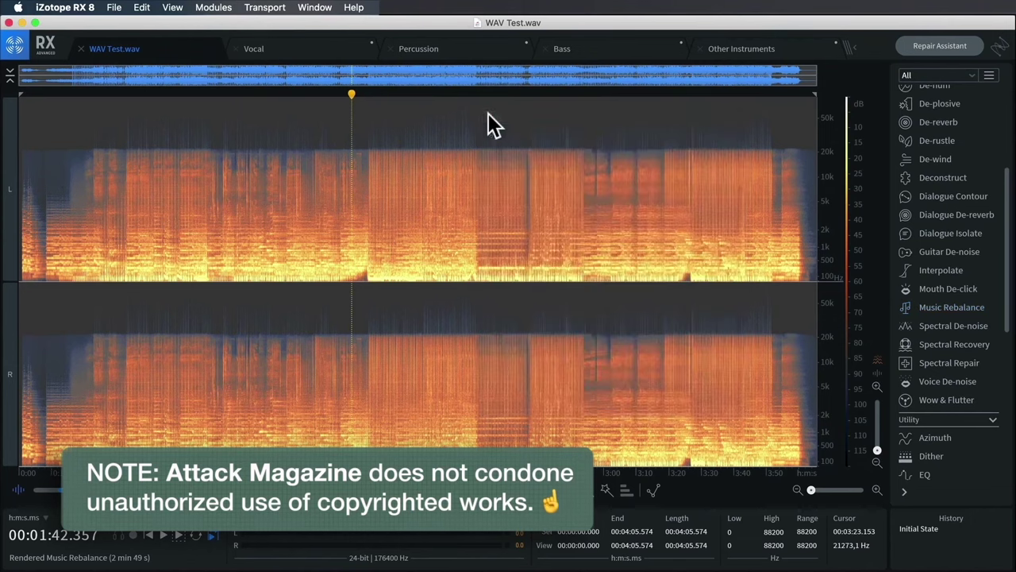
{"action": "left_click", "coordinate": [295, 48]}
{"action": "left_click", "coordinate": [440, 53]}
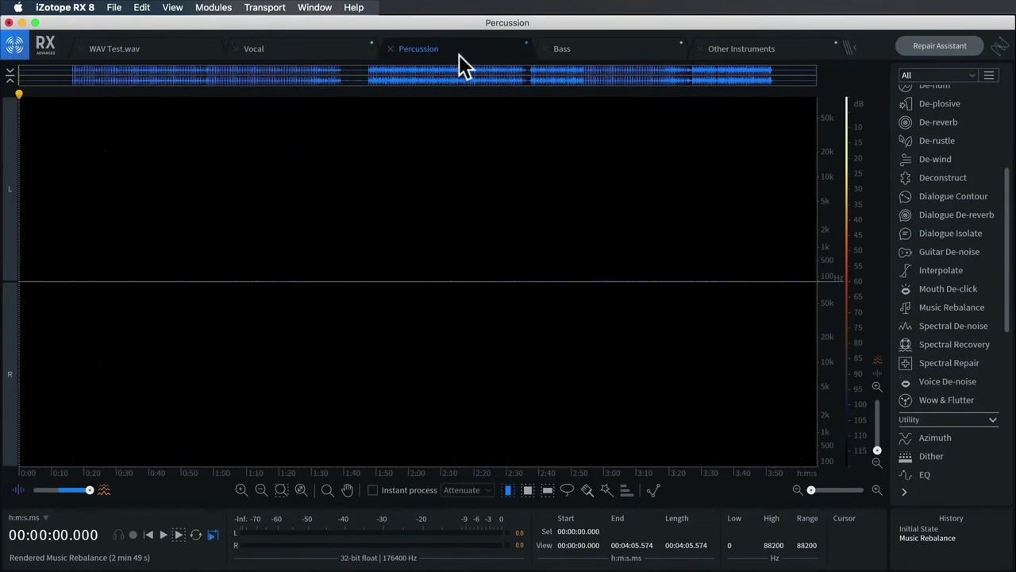
{"action": "left_click", "coordinate": [594, 49]}
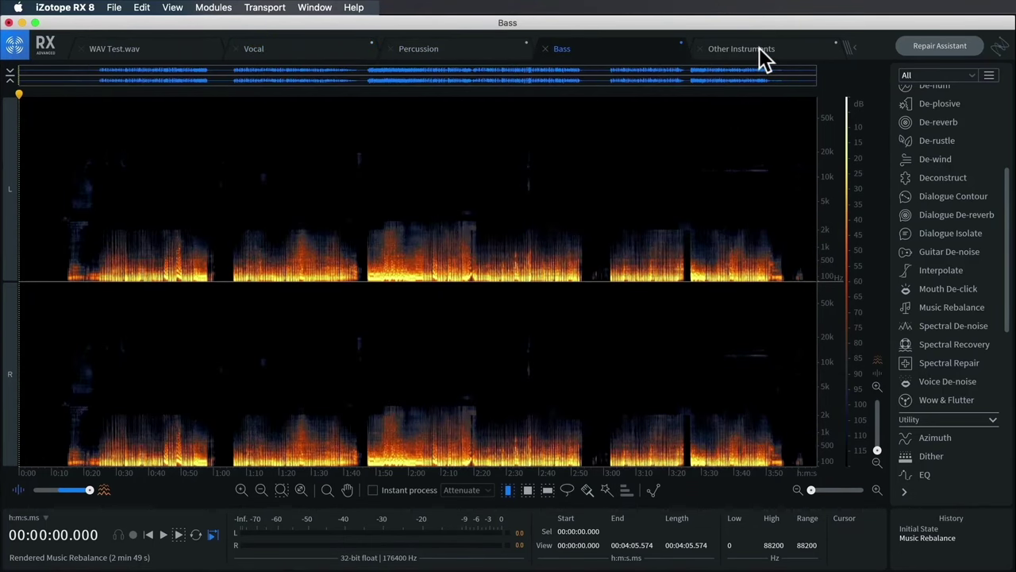
{"action": "left_click", "coordinate": [759, 47]}
- Play the Vocal stem starting from 2:08.276
{"action": "left_click", "coordinate": [258, 49]}
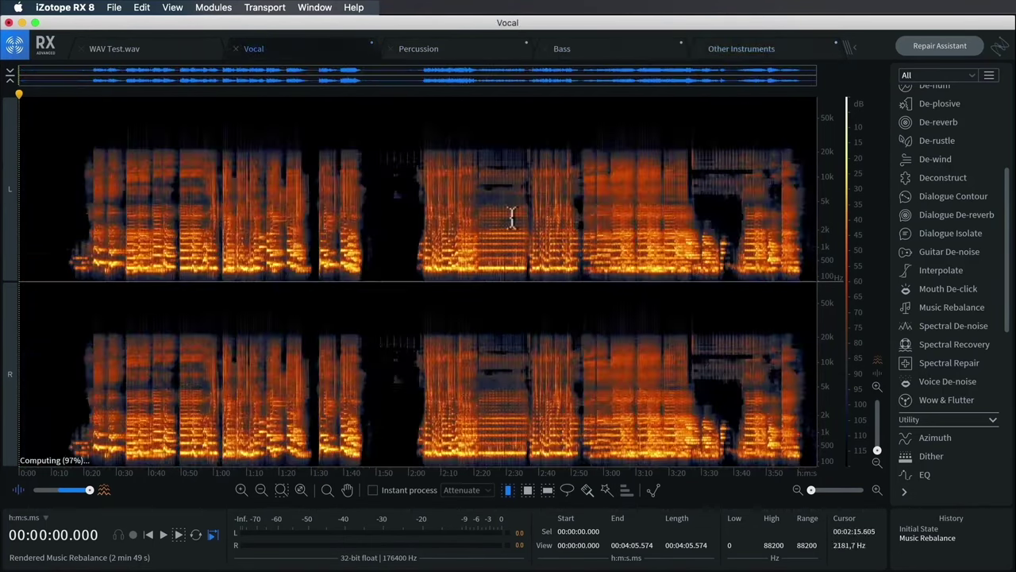
{"action": "left_click", "coordinate": [435, 274]}
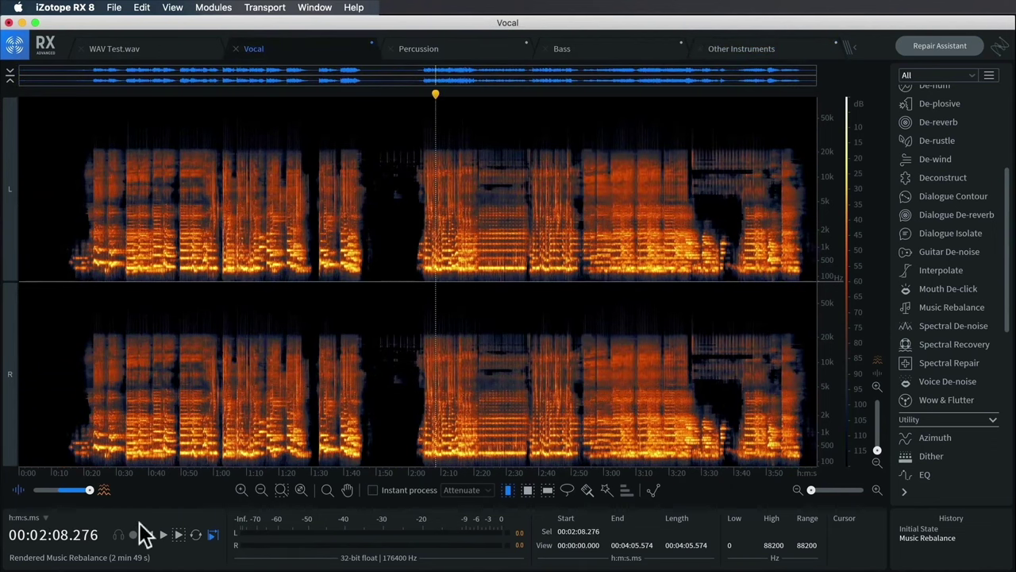
{"action": "left_click", "coordinate": [163, 535]}
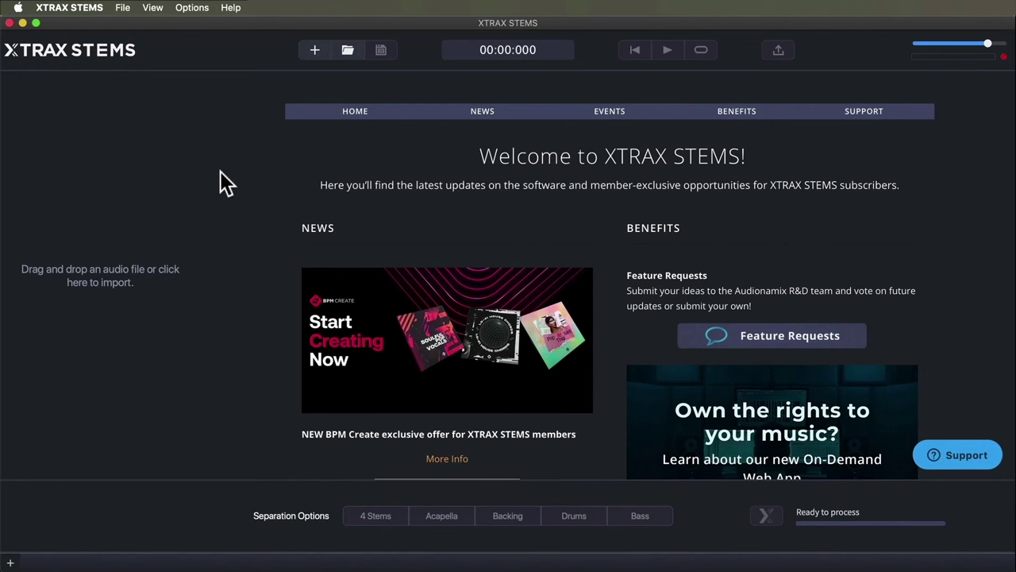
{"action": "scroll", "coordinate": [504, 271], "scroll_direction": "down", "scroll_amount": 3}
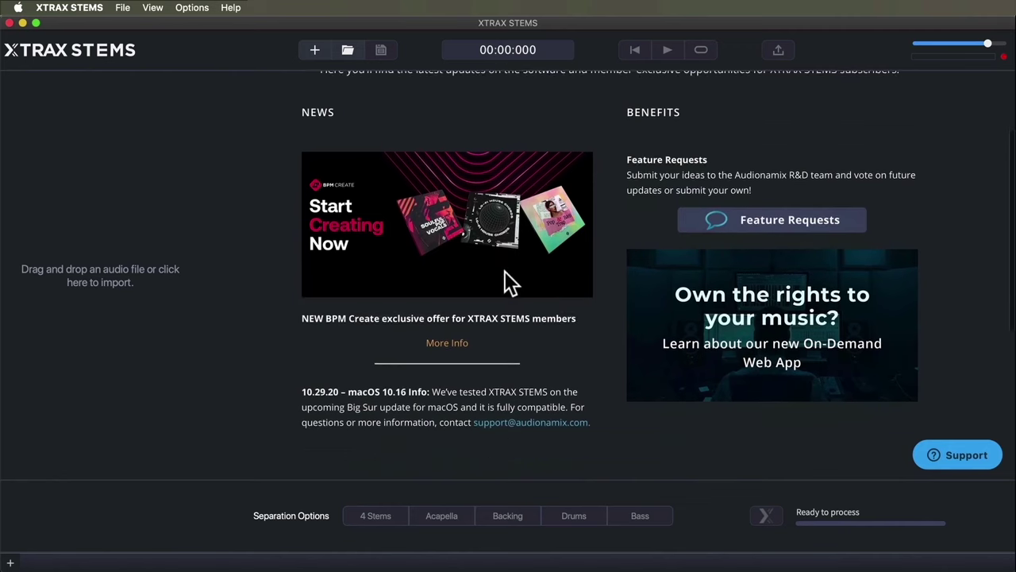
{"action": "scroll", "coordinate": [505, 272], "scroll_direction": "down", "scroll_amount": 6}
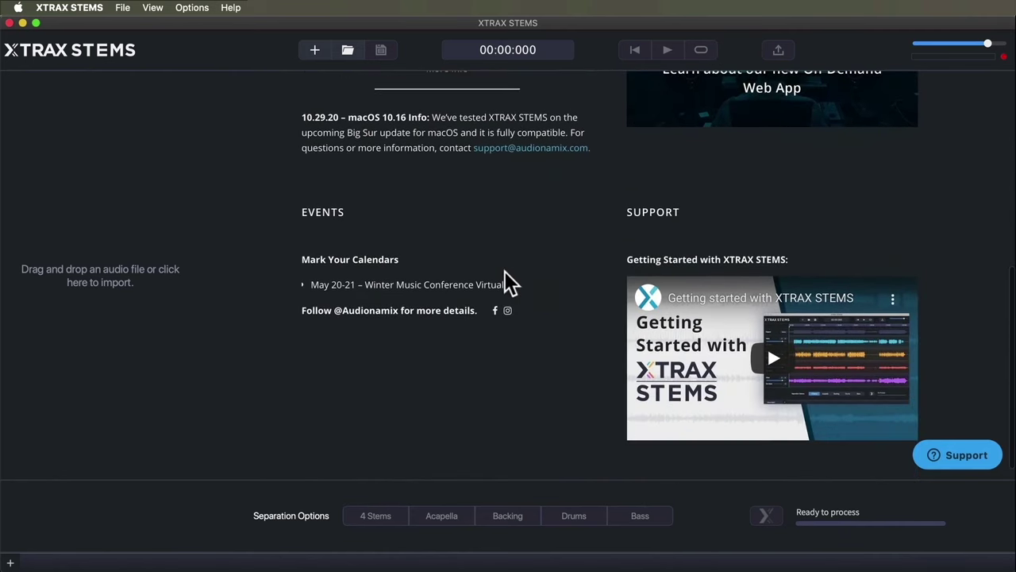
{"action": "scroll", "coordinate": [505, 272], "scroll_direction": "up", "scroll_amount": 8}
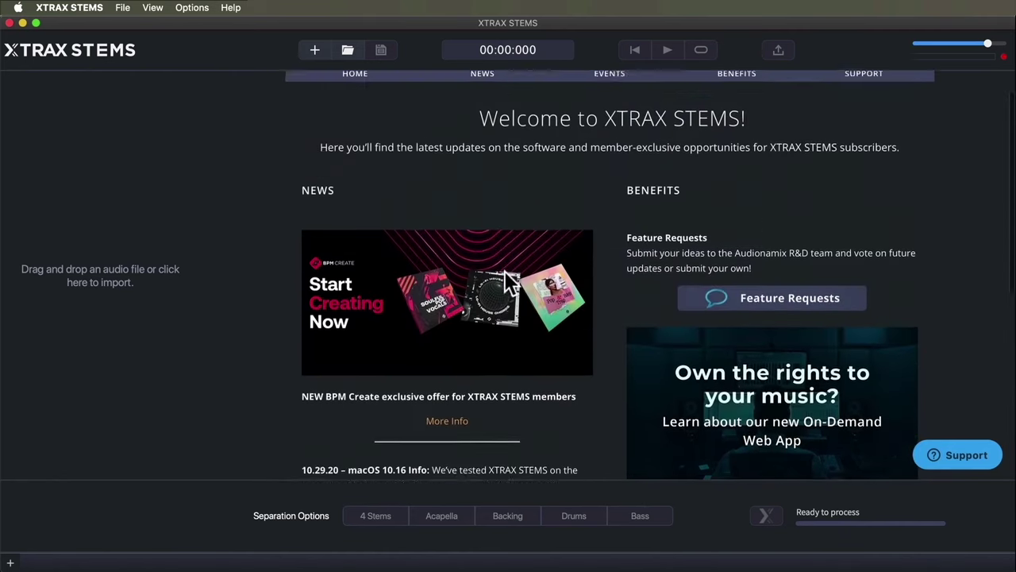
{"action": "scroll", "coordinate": [504, 270], "scroll_direction": "up", "scroll_amount": 1}
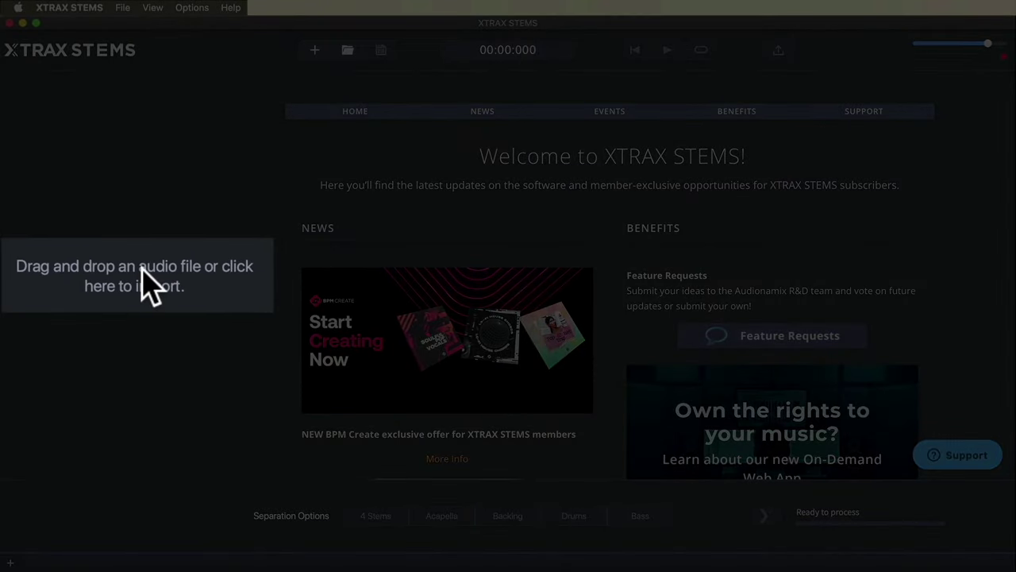
- Import WAV Test.wav from the Source Material folder into XTRAX STEMS
{"action": "left_click", "coordinate": [108, 281]}
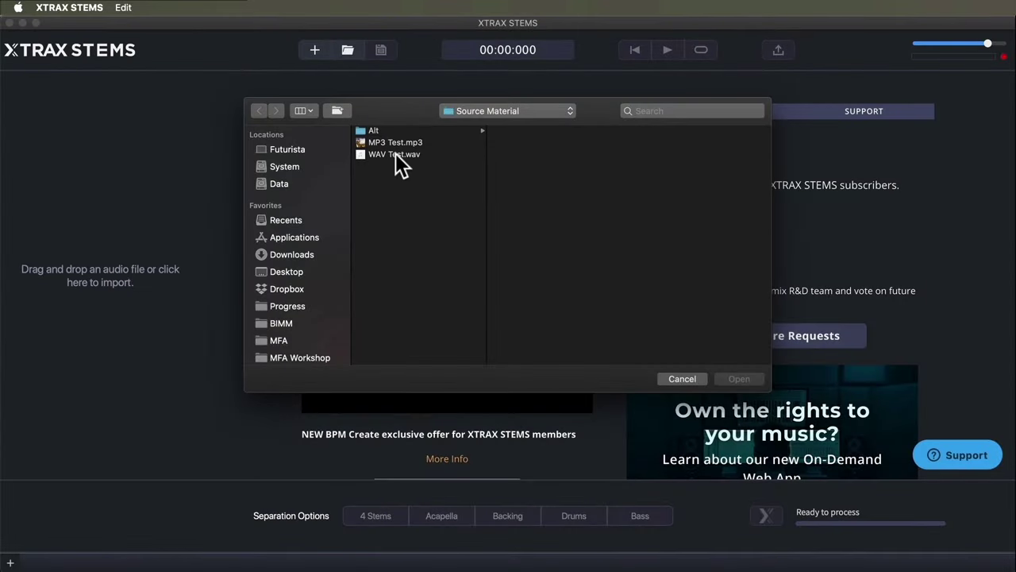
{"action": "left_click", "coordinate": [395, 153]}
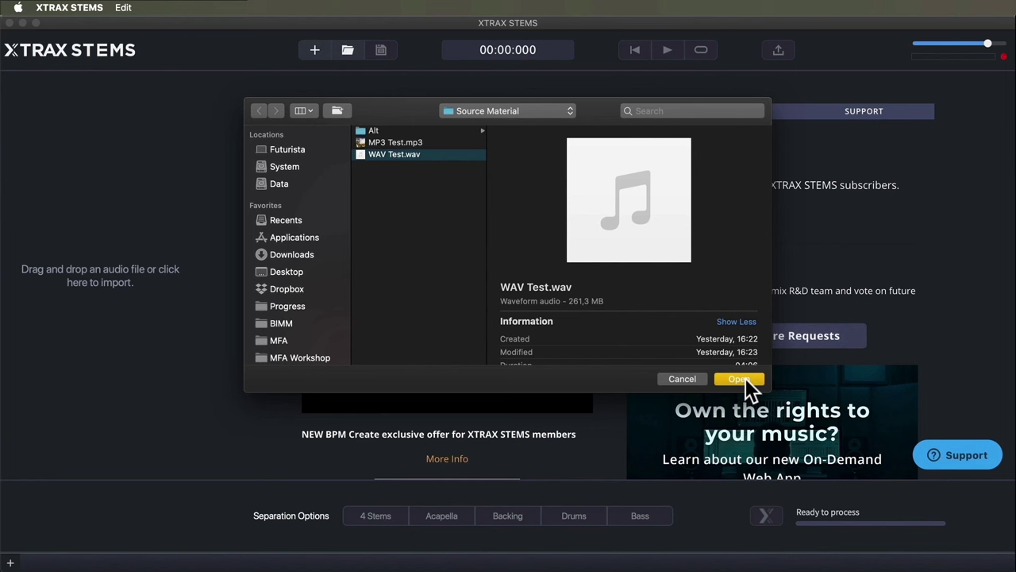
{"action": "left_click", "coordinate": [738, 378]}
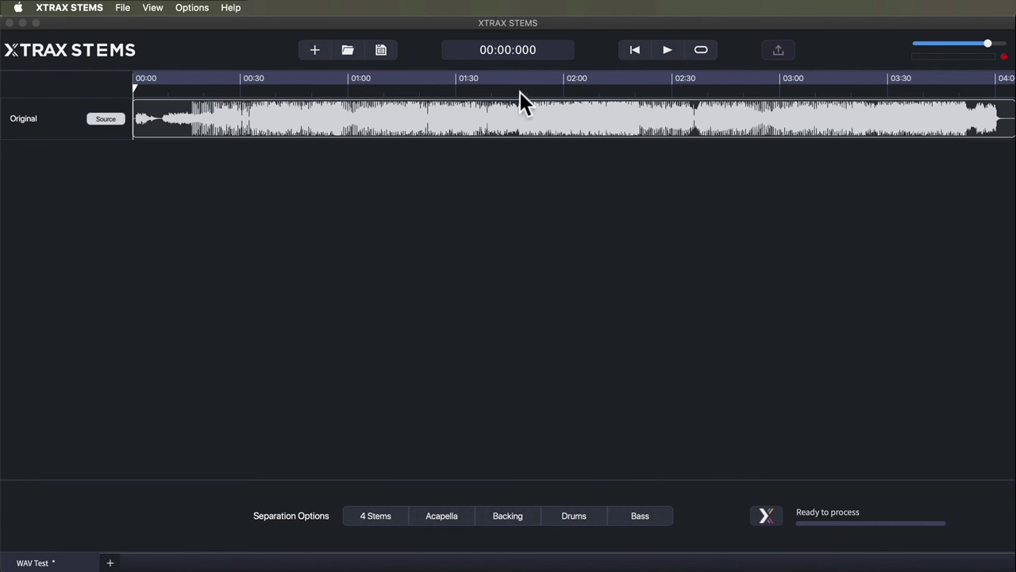
- Play the original song from about 1:32 and pause at 01:42:127
{"action": "left_click", "coordinate": [463, 89]}
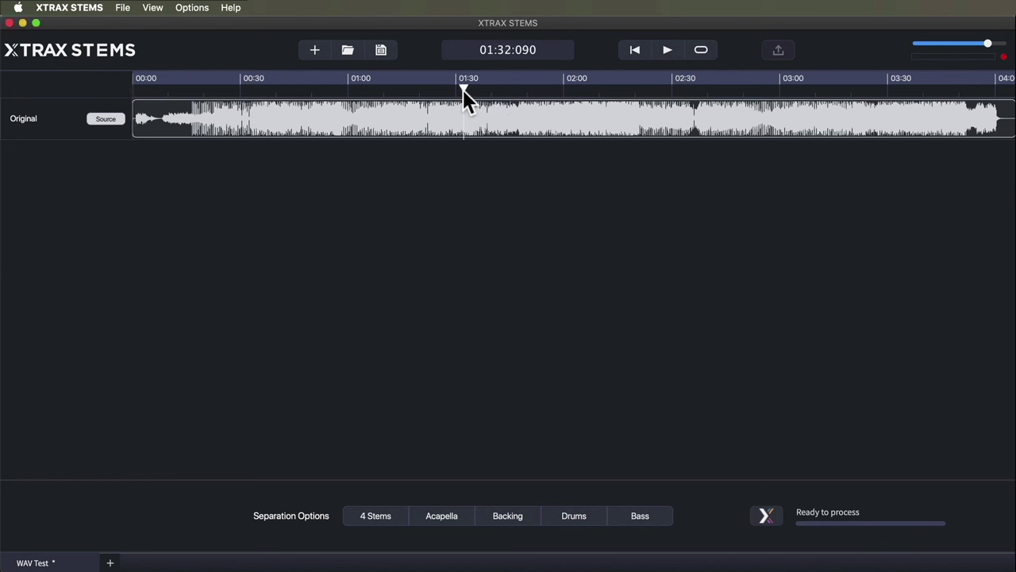
{"action": "left_click", "coordinate": [669, 49]}
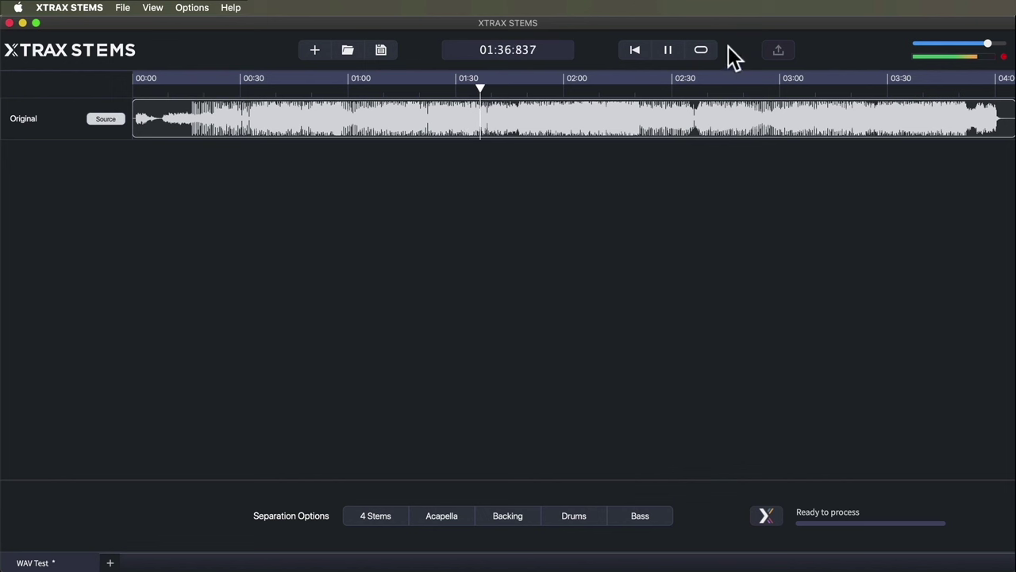
{"action": "left_click", "coordinate": [668, 48]}
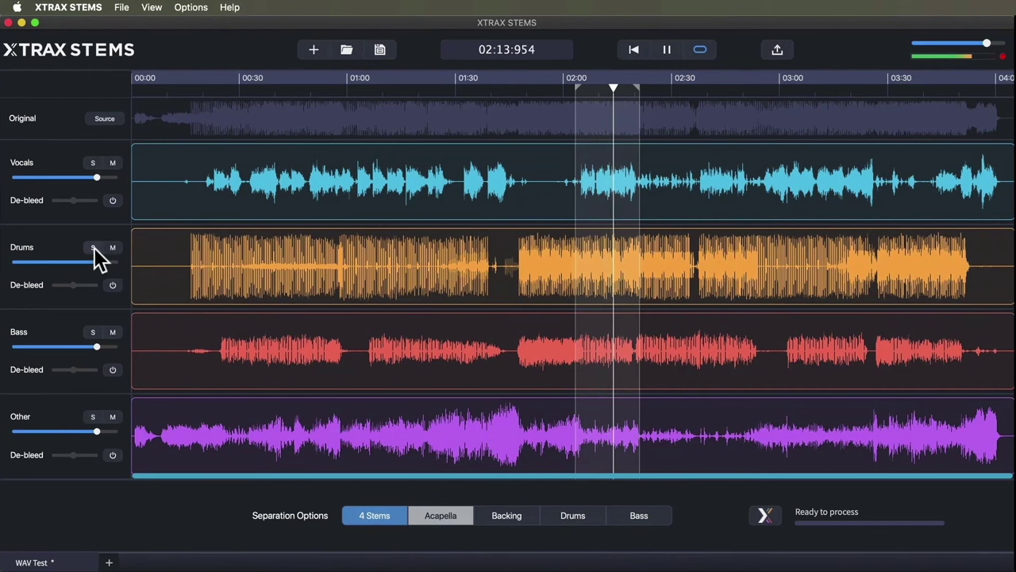
- Solo the Drums stem and enable its De-bleed, nudging the amount up
{"action": "left_click", "coordinate": [93, 249]}
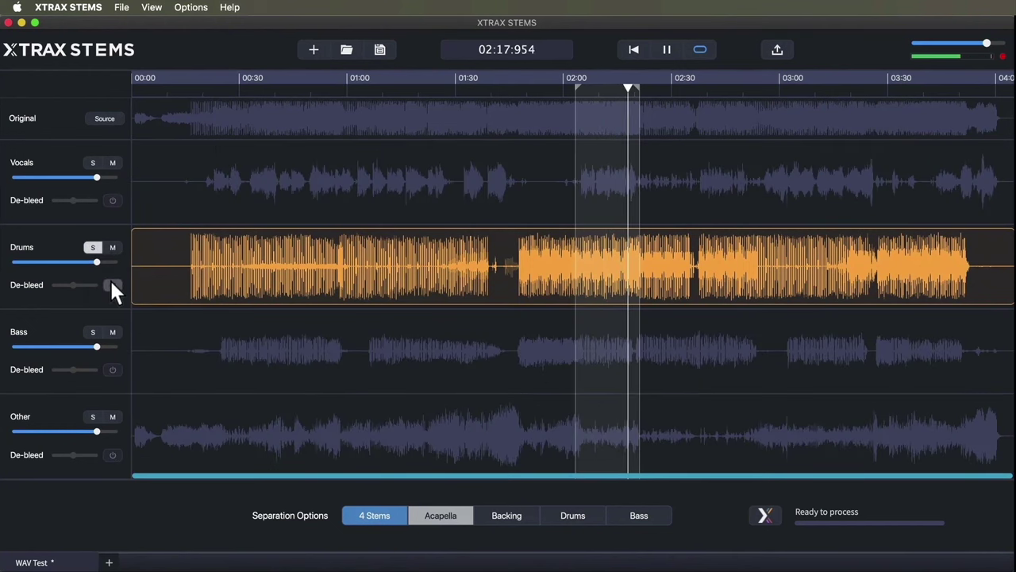
{"action": "left_click", "coordinate": [111, 284]}
{"action": "mouse_move", "coordinate": [81, 284]}
{"action": "left_mouse_down"}
{"action": "mouse_move", "coordinate": [92, 284]}
{"action": "mouse_move", "coordinate": [54, 281]}
{"action": "mouse_move", "coordinate": [77, 284]}
{"action": "left_mouse_up"}
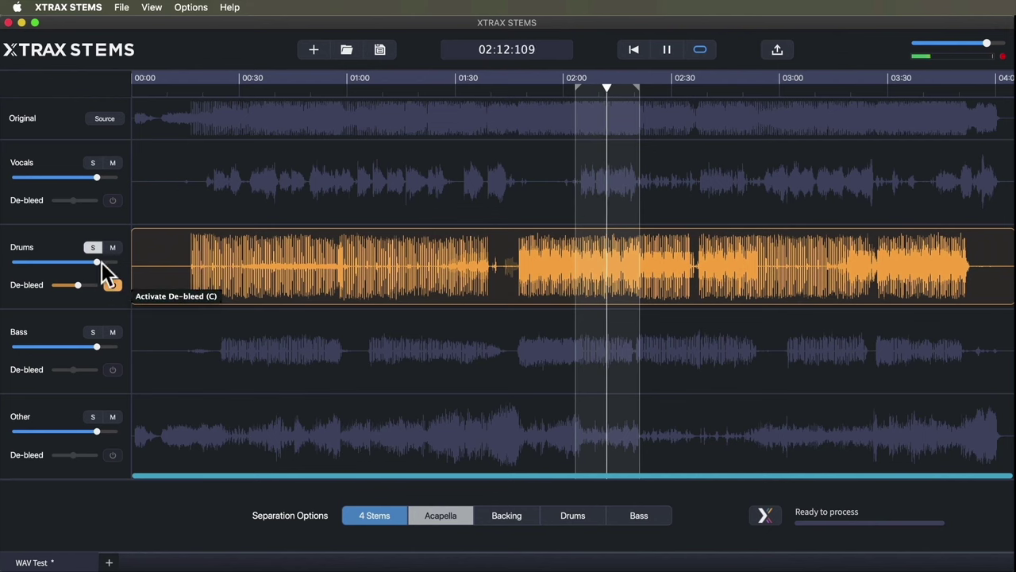
- Solo the Bass stem and enable its De-bleed at a slightly lowered, moderate amount
{"action": "left_click", "coordinate": [91, 333]}
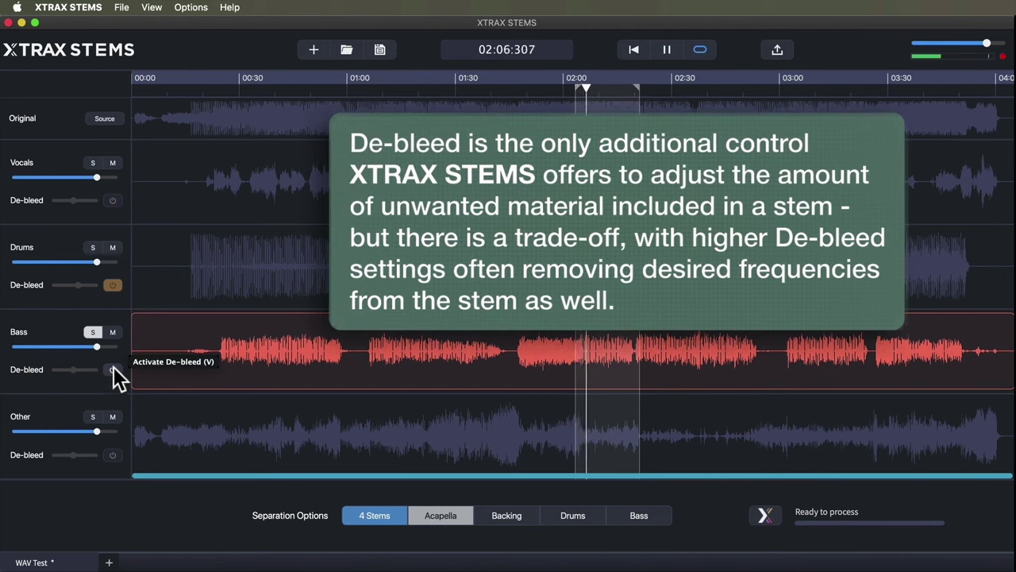
{"action": "left_click", "coordinate": [114, 369]}
{"action": "mouse_move", "coordinate": [73, 370]}
{"action": "left_mouse_down"}
{"action": "mouse_move", "coordinate": [61, 370]}
{"action": "mouse_move", "coordinate": [108, 370]}
{"action": "mouse_move", "coordinate": [73, 377]}
{"action": "left_mouse_up"}
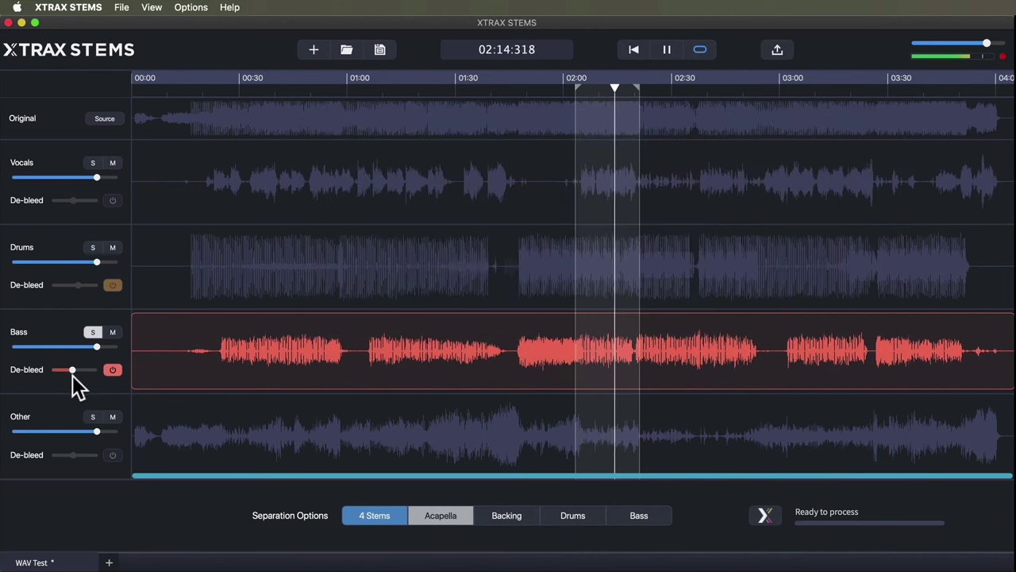
- Solo the Other stem and enable De-bleed with its strength dragged low
{"action": "left_click", "coordinate": [95, 419]}
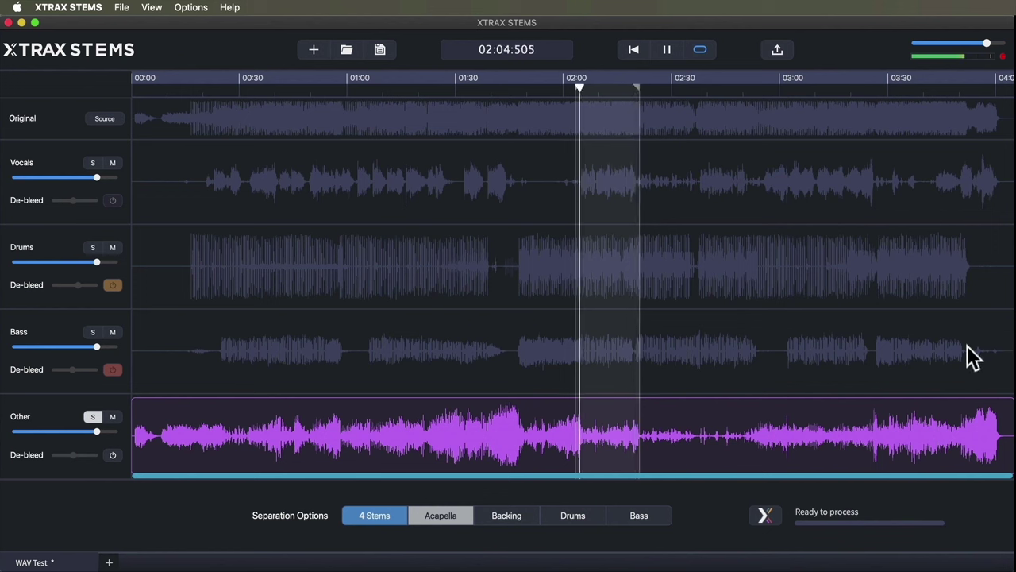
{"action": "left_click", "coordinate": [113, 454]}
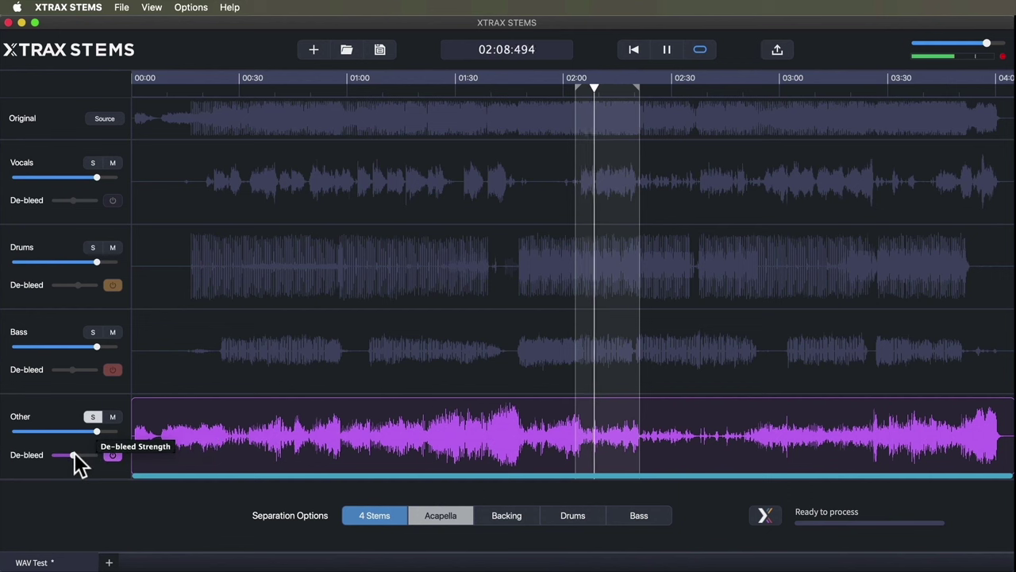
{"action": "mouse_move", "coordinate": [76, 455]}
{"action": "left_mouse_down"}
{"action": "mouse_move", "coordinate": [52, 454]}
{"action": "mouse_move", "coordinate": [104, 453]}
{"action": "mouse_move", "coordinate": [80, 456]}
{"action": "left_mouse_up"}
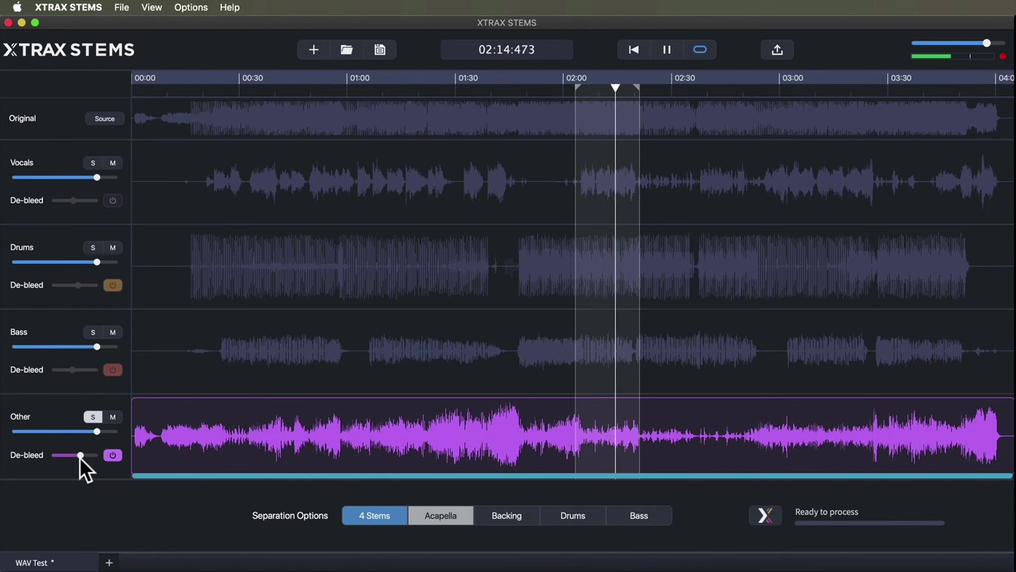
{"action": "left_click_drag", "start_coordinate": [79, 456], "coordinate": [61, 455]}
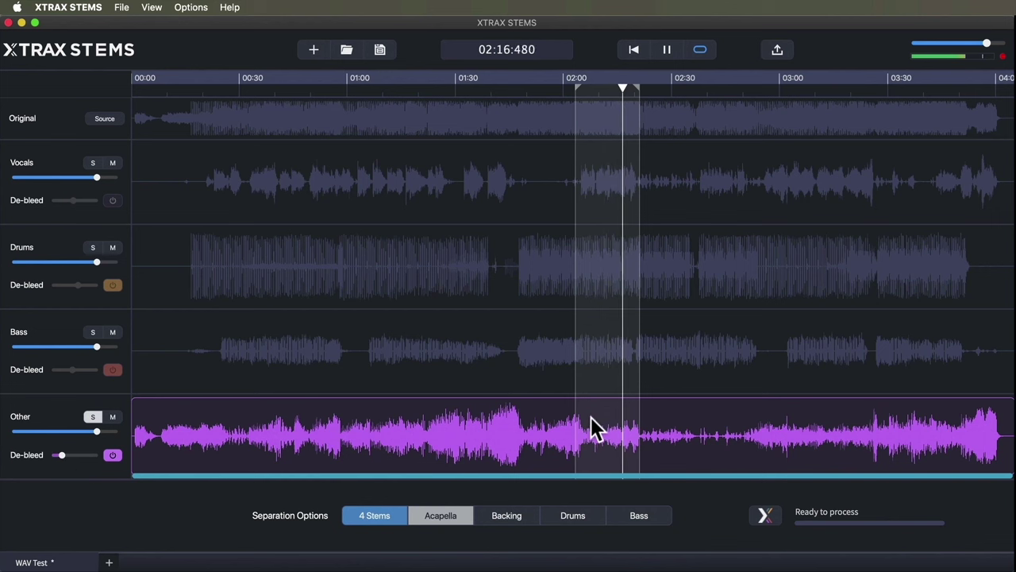
- Solo the Vocals stem and enable De-bleed at a slightly raised strength
{"action": "left_click", "coordinate": [91, 162]}
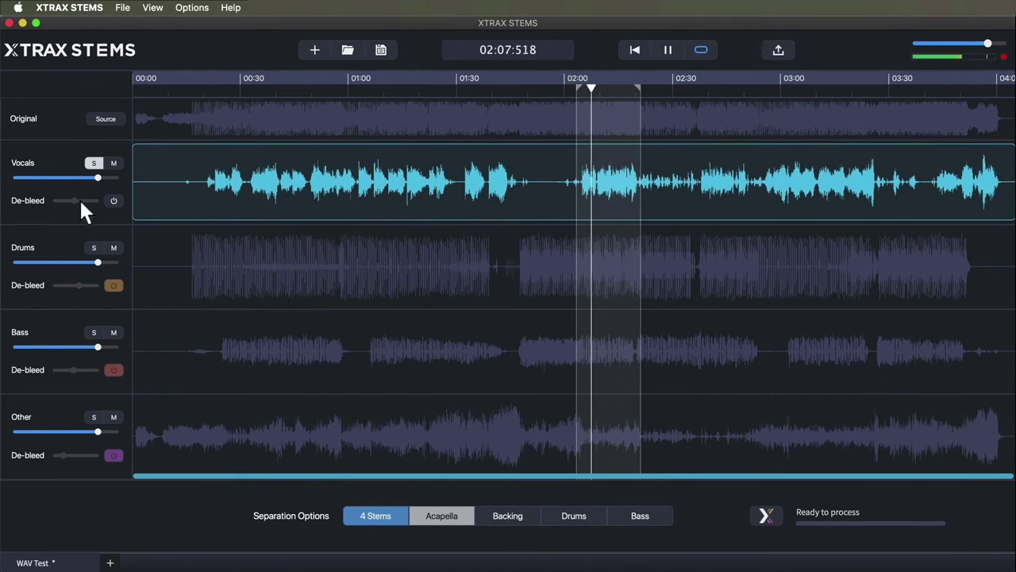
{"action": "left_click", "coordinate": [113, 201]}
{"action": "left_click_drag", "start_coordinate": [73, 200], "coordinate": [78, 200]}
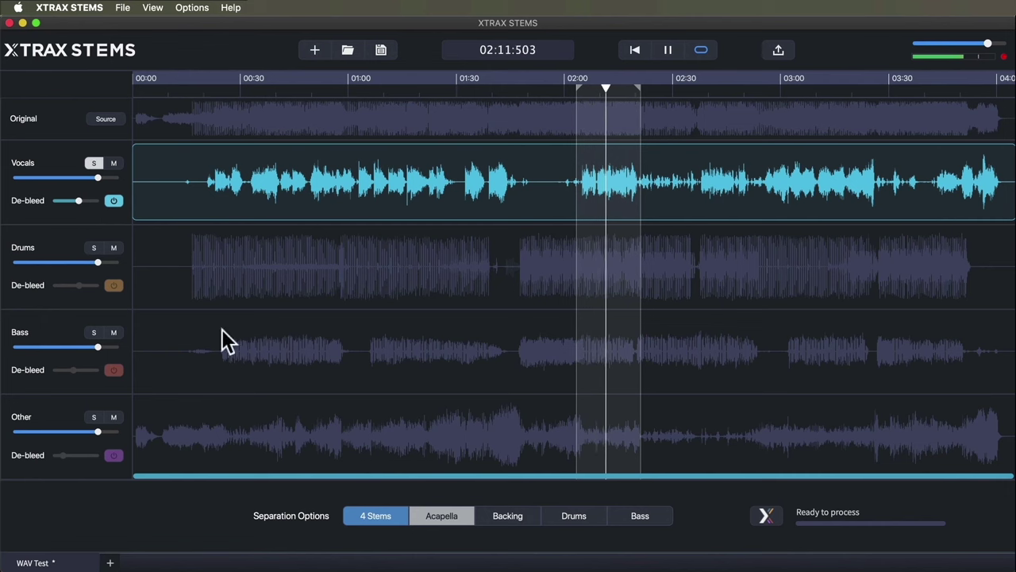
- Unsolo Vocals so all stems play together, then pause at 02:15:770
{"action": "left_click", "coordinate": [95, 163]}
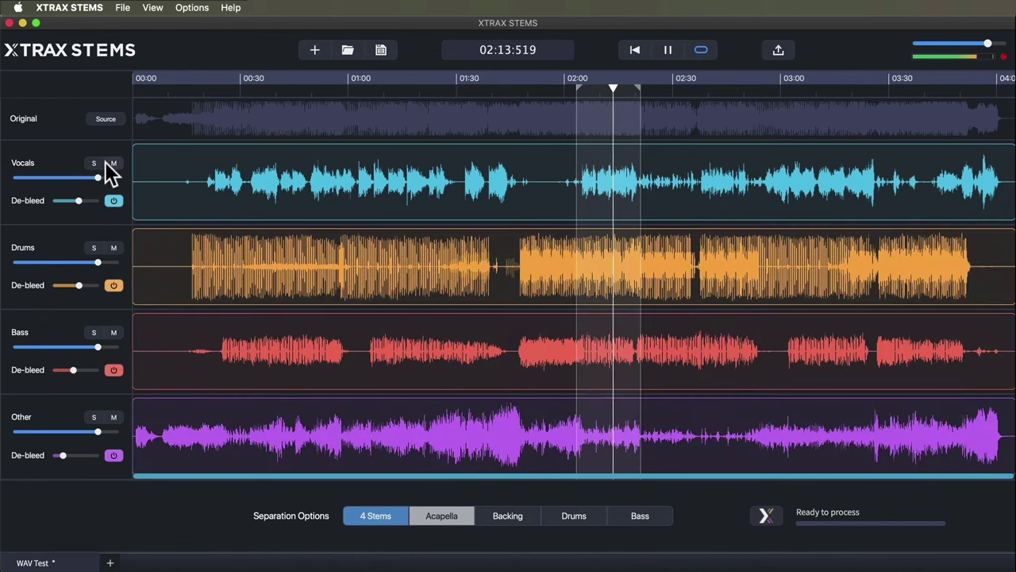
{"action": "left_click", "coordinate": [670, 50]}
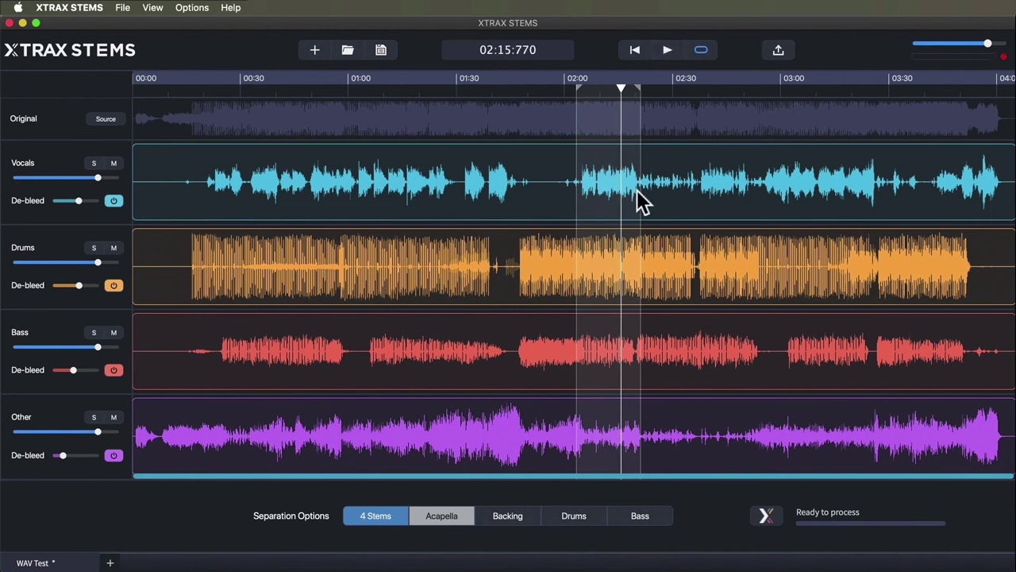
{"action": "left_click", "coordinate": [122, 7]}
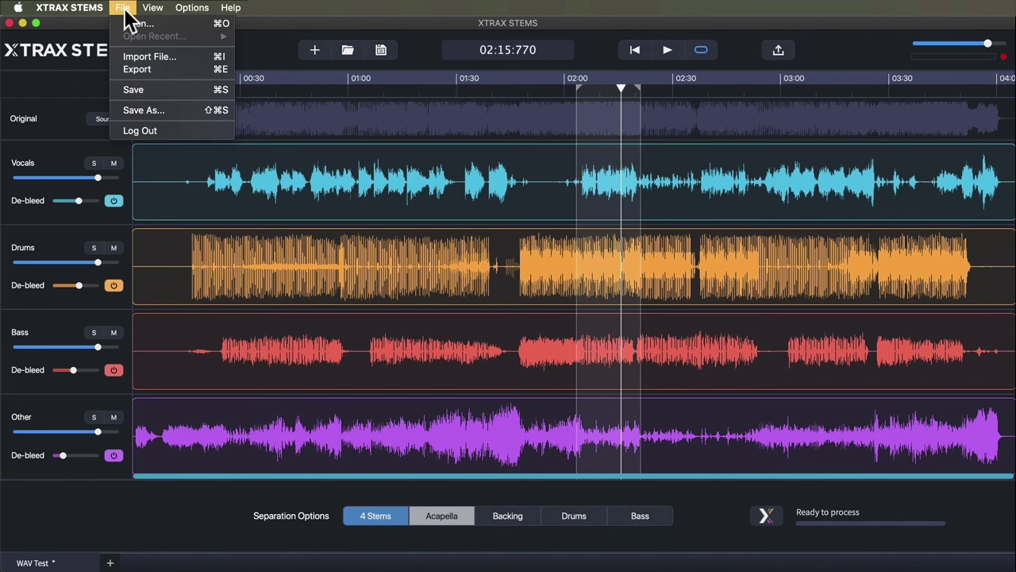
- In the Export dialog, leave the Mix unchecked while keeping the four stems selected
{"action": "left_click", "coordinate": [155, 69]}
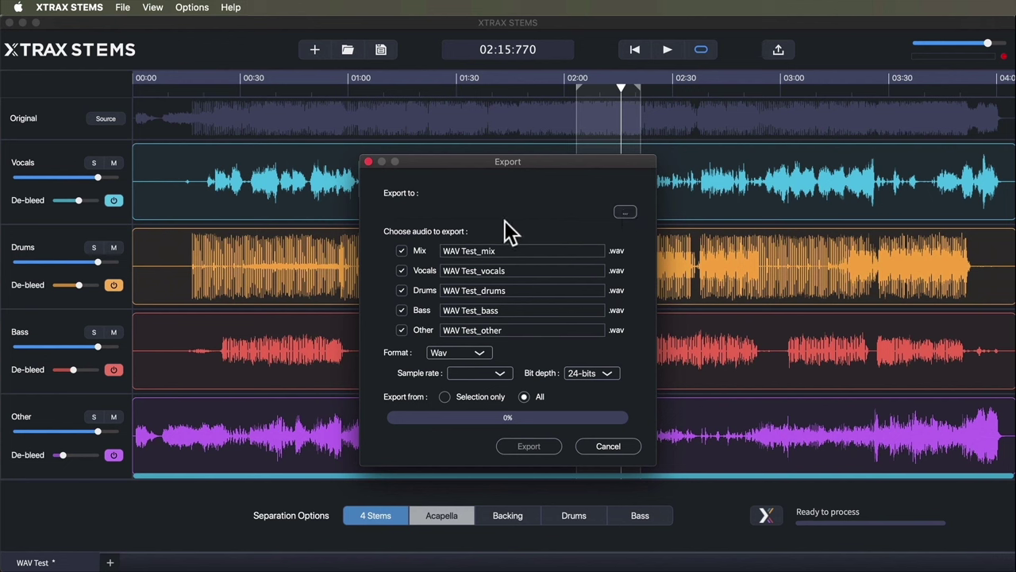
{"action": "left_click", "coordinate": [401, 250]}
{"action": "left_click", "coordinate": [401, 250]}
{"action": "left_click", "coordinate": [401, 270]}
{"action": "left_click", "coordinate": [401, 270]}
{"action": "left_click", "coordinate": [404, 249]}
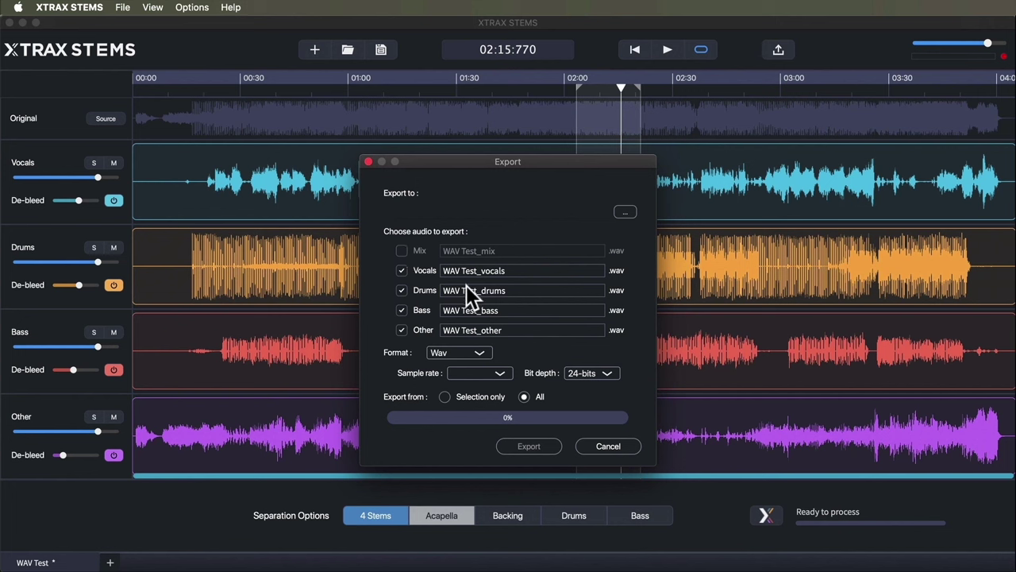
- Export the stems as Wav at 48 kHz for the whole song
{"action": "left_click", "coordinate": [480, 354]}
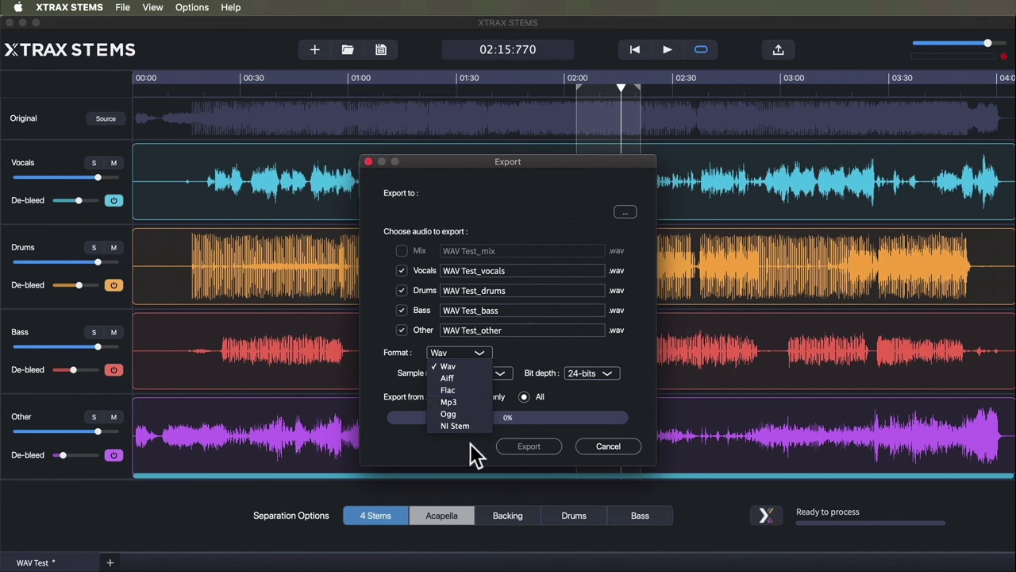
{"action": "left_click", "coordinate": [520, 358]}
{"action": "left_click", "coordinate": [493, 378]}
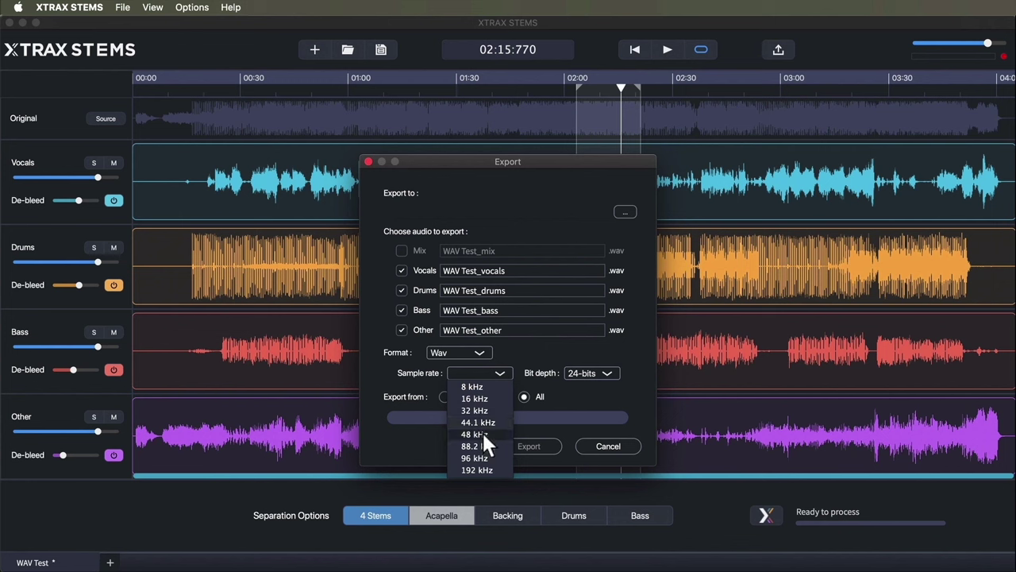
{"action": "left_click", "coordinate": [482, 433]}
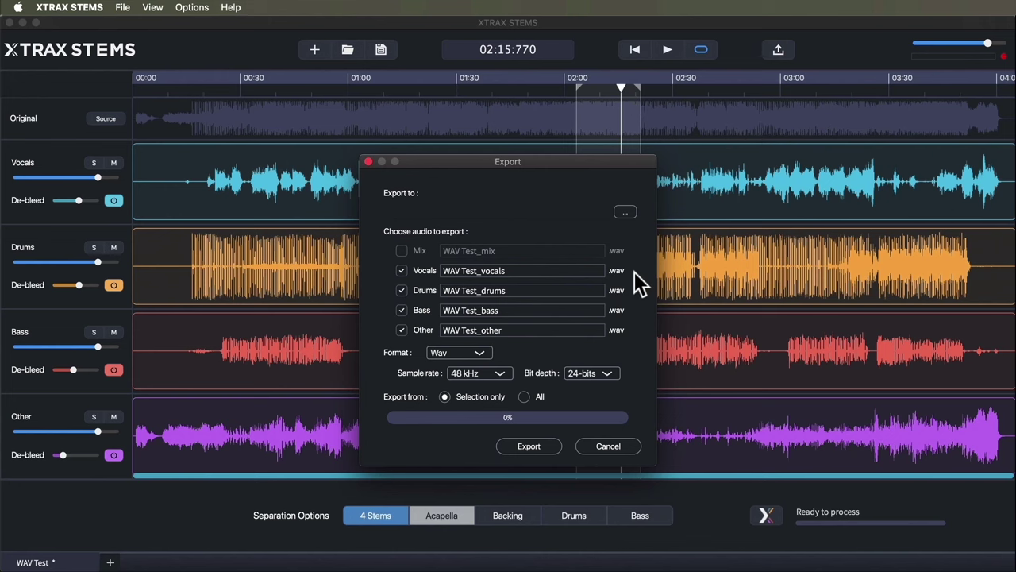
{"action": "left_click", "coordinate": [562, 397]}
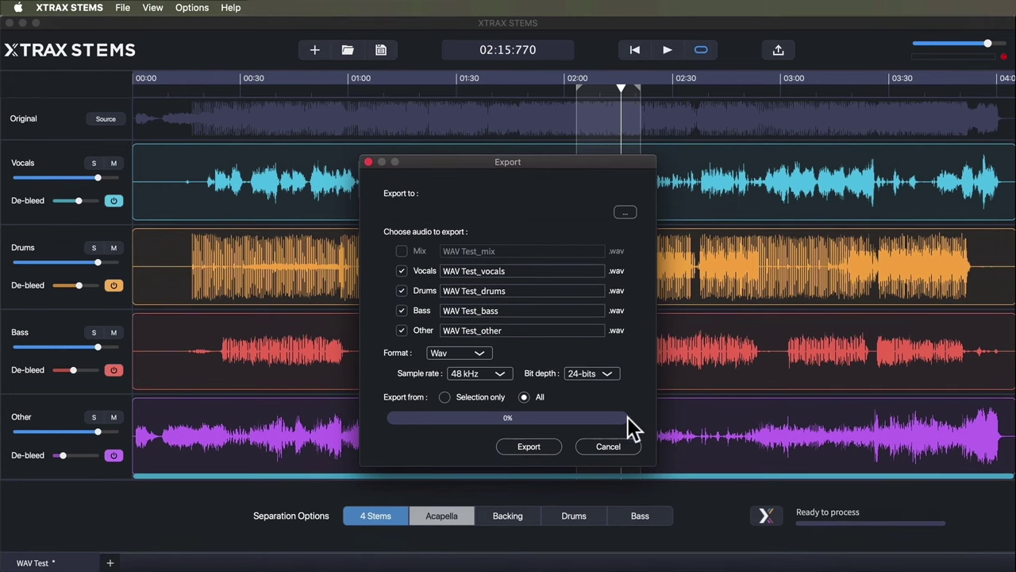
{"action": "left_click", "coordinate": [528, 446]}
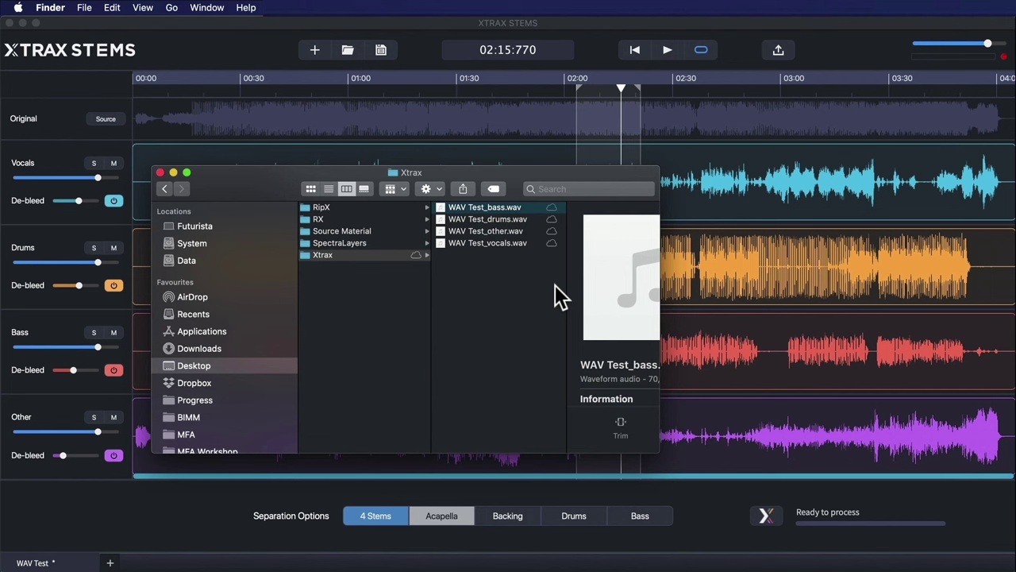
{"action": "key", "text": "space"}
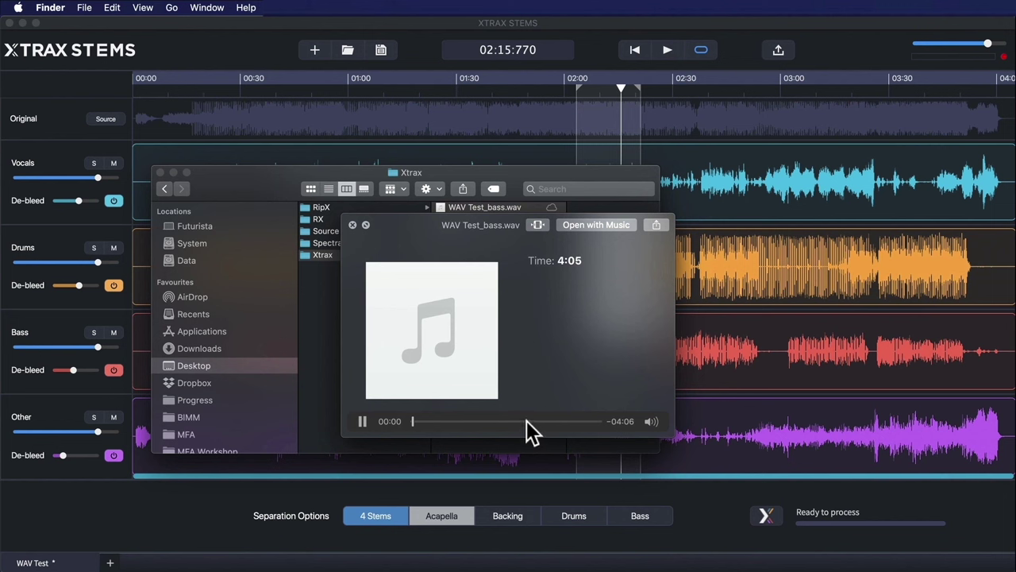
{"action": "left_click", "coordinate": [517, 420]}
{"action": "key", "text": "Down"}
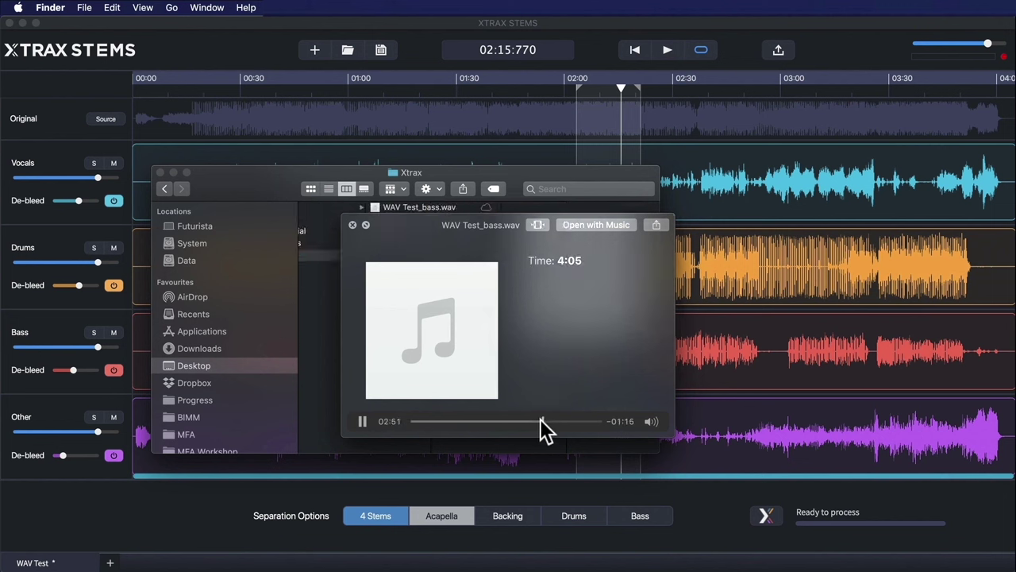
{"action": "left_click", "coordinate": [520, 420]}
{"action": "key", "text": "Down"}
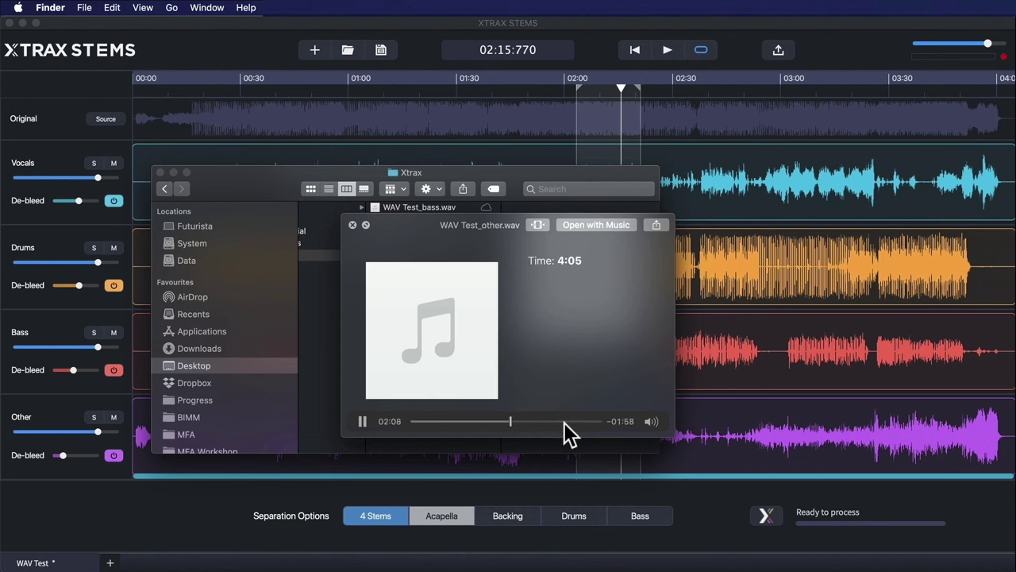
{"action": "key", "text": "Down"}
{"action": "left_click", "coordinate": [516, 420]}
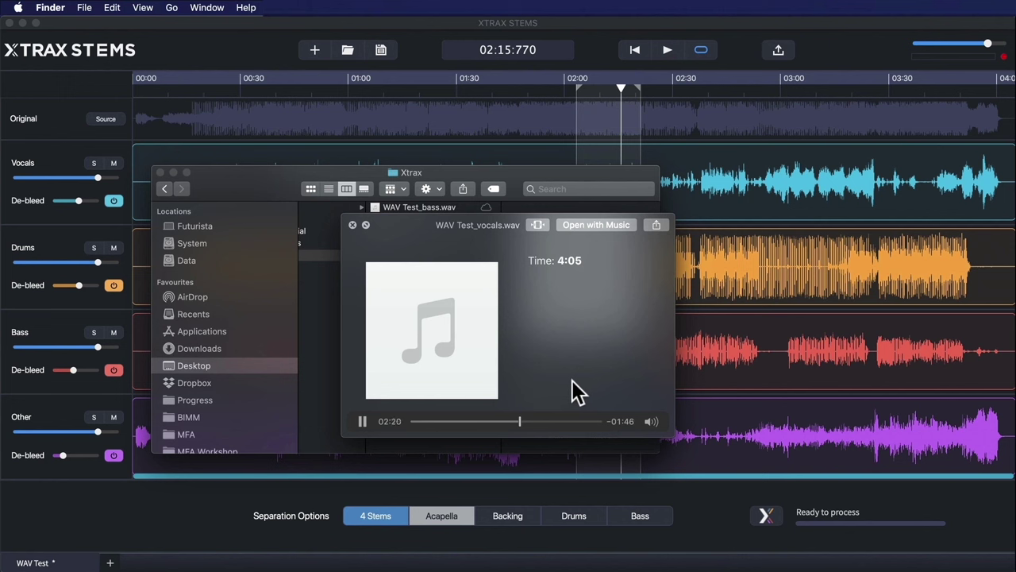
{"action": "key", "text": "space"}
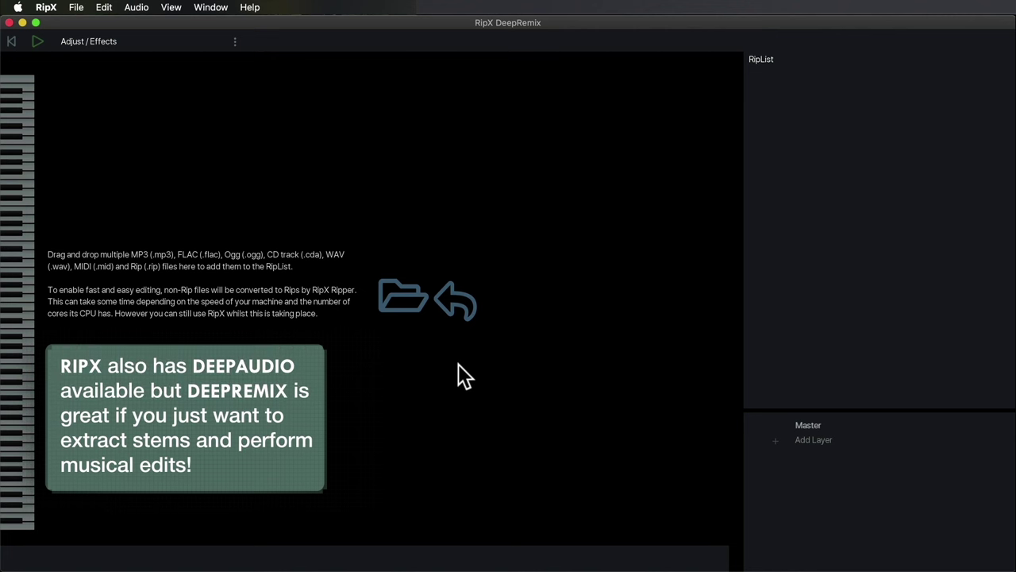
- Open WAV Test.wav from the Source Material folder in RipX DeepRemix
{"action": "left_click", "coordinate": [407, 295]}
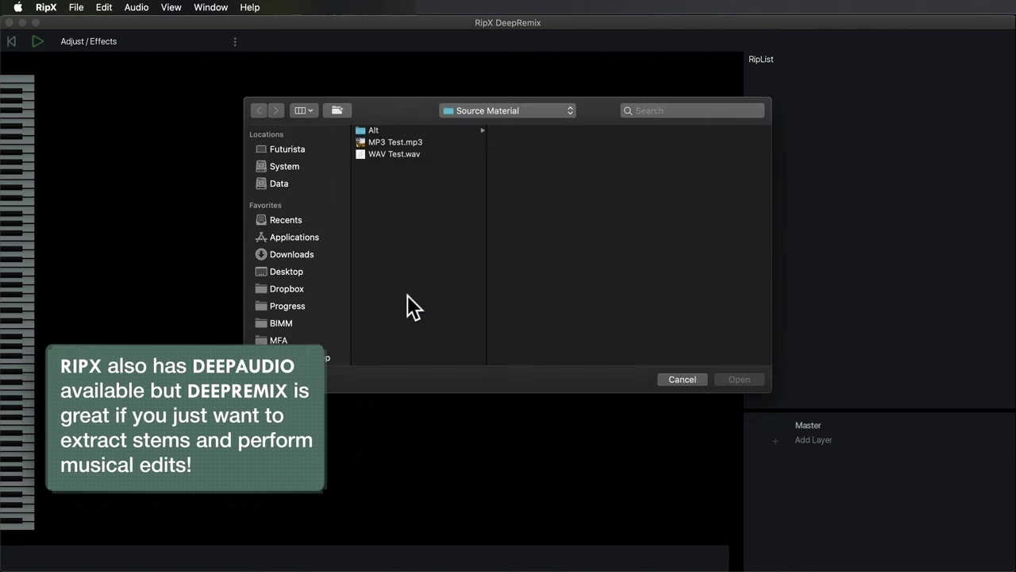
{"action": "left_click", "coordinate": [401, 155]}
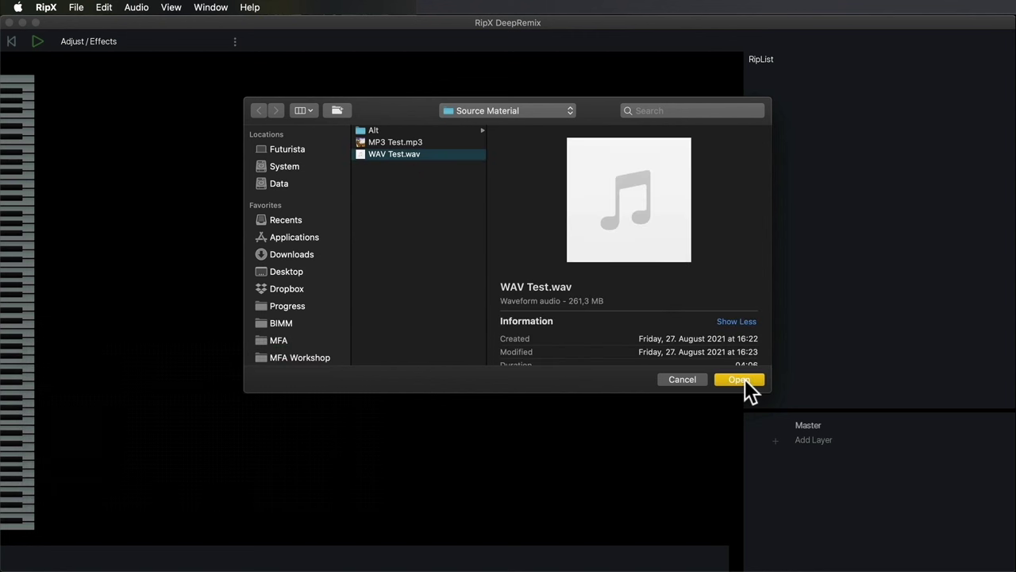
{"action": "left_click", "coordinate": [744, 379]}
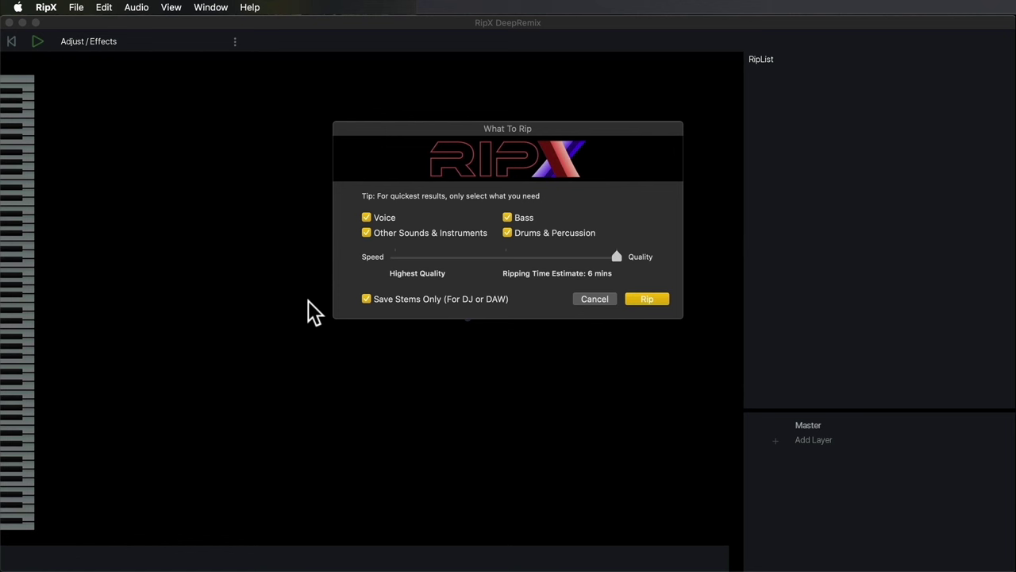
- Rip with all stem types checked at Highest Quality, with Save Stems Only unchecked
{"action": "left_click", "coordinate": [367, 218]}
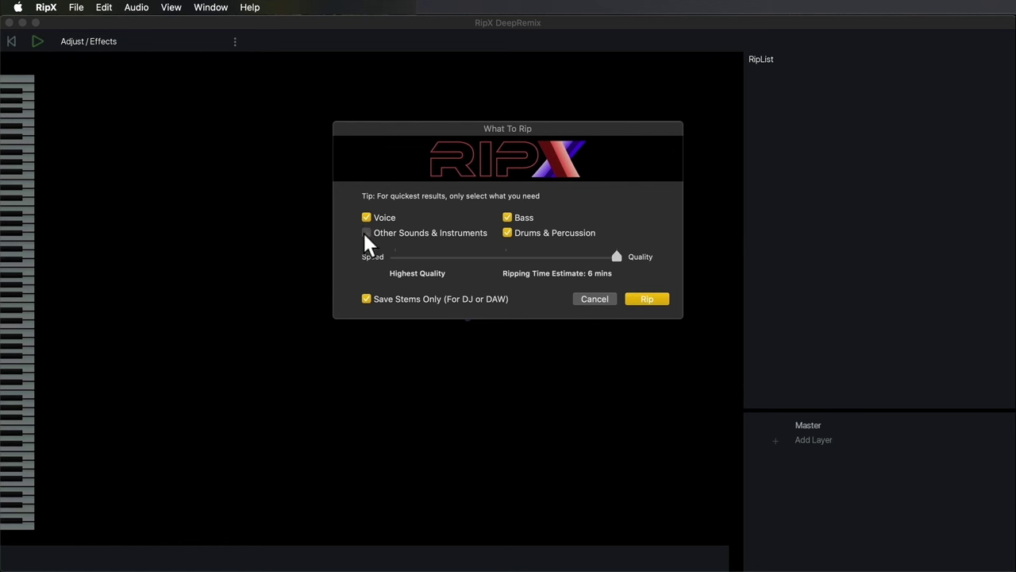
{"action": "left_click", "coordinate": [366, 234]}
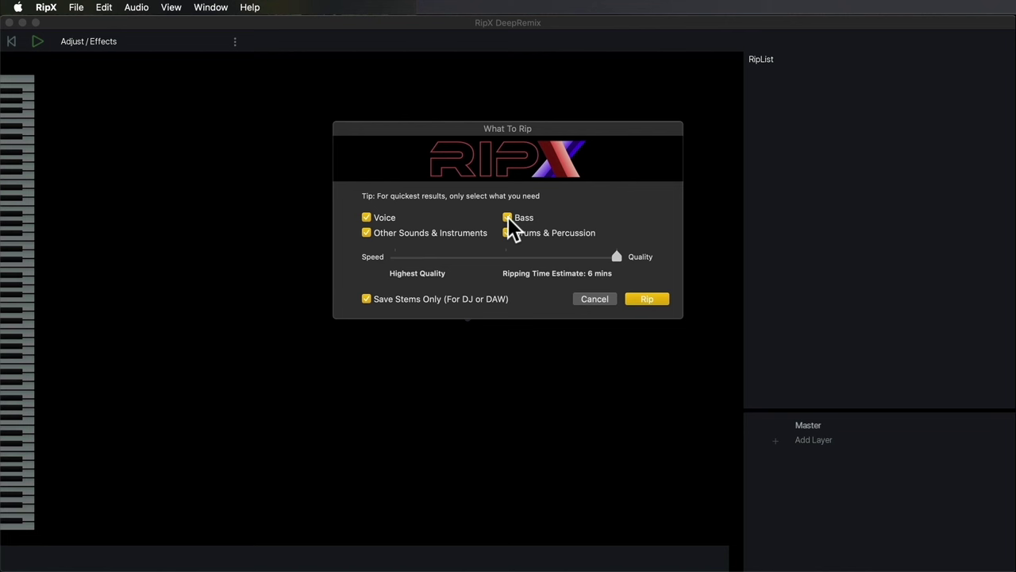
{"action": "left_click", "coordinate": [509, 233]}
{"action": "left_click_drag", "start_coordinate": [574, 256], "coordinate": [398, 256]}
{"action": "left_click", "coordinate": [507, 256]}
{"action": "left_click_drag", "start_coordinate": [506, 257], "coordinate": [616, 256]}
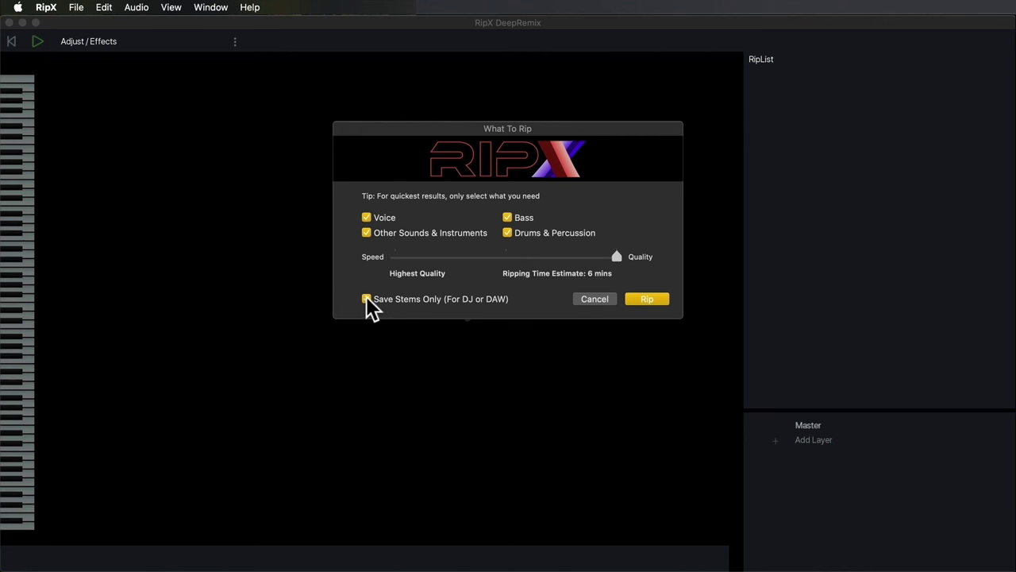
{"action": "left_click", "coordinate": [367, 299]}
{"action": "left_click", "coordinate": [656, 300]}
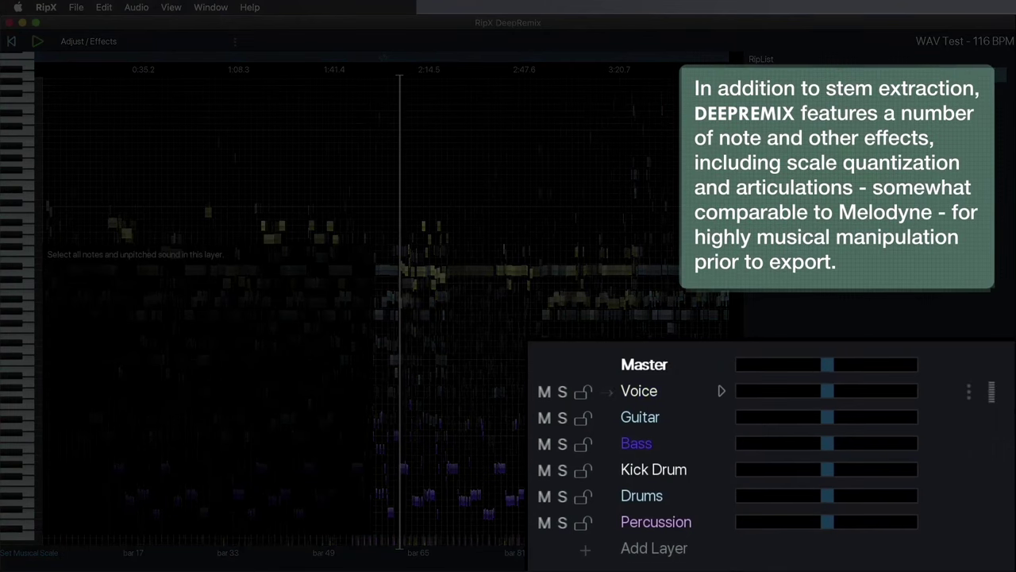
- Play the Voice layer solo, then solo the Guitar layer and play the song
{"action": "left_click", "coordinate": [562, 391]}
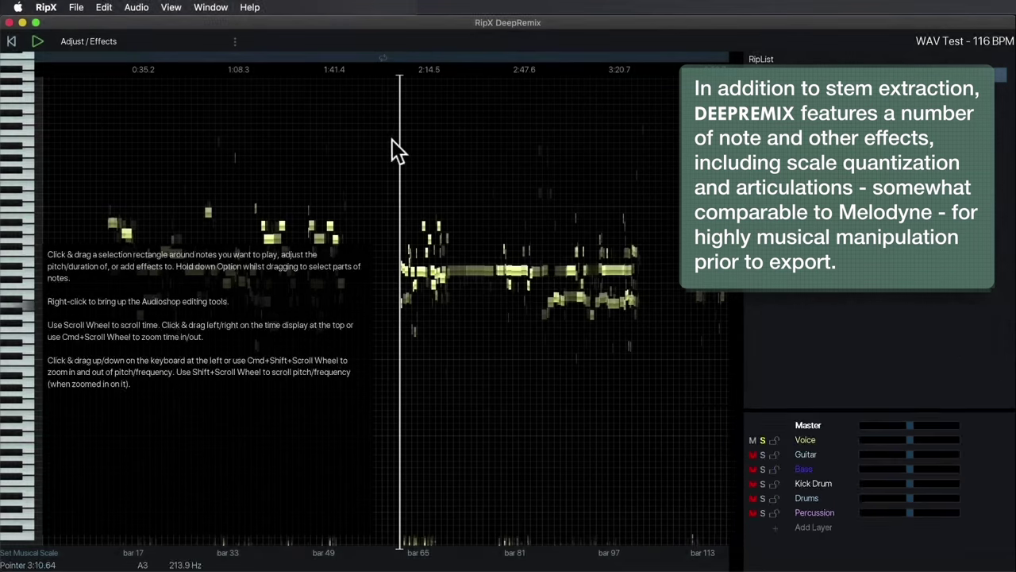
{"action": "left_click", "coordinate": [35, 42]}
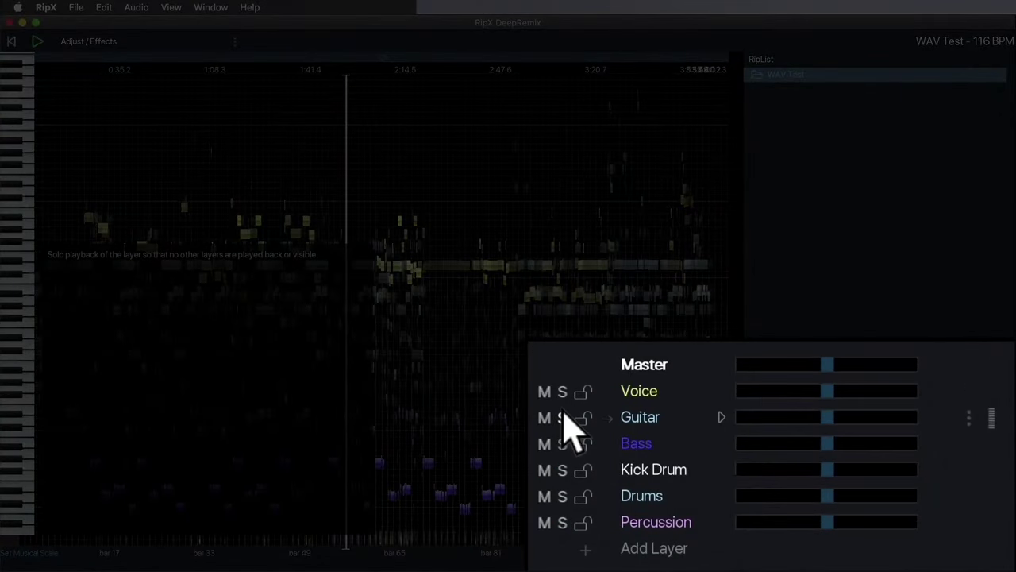
{"action": "left_click", "coordinate": [562, 417]}
{"action": "key", "text": "space"}
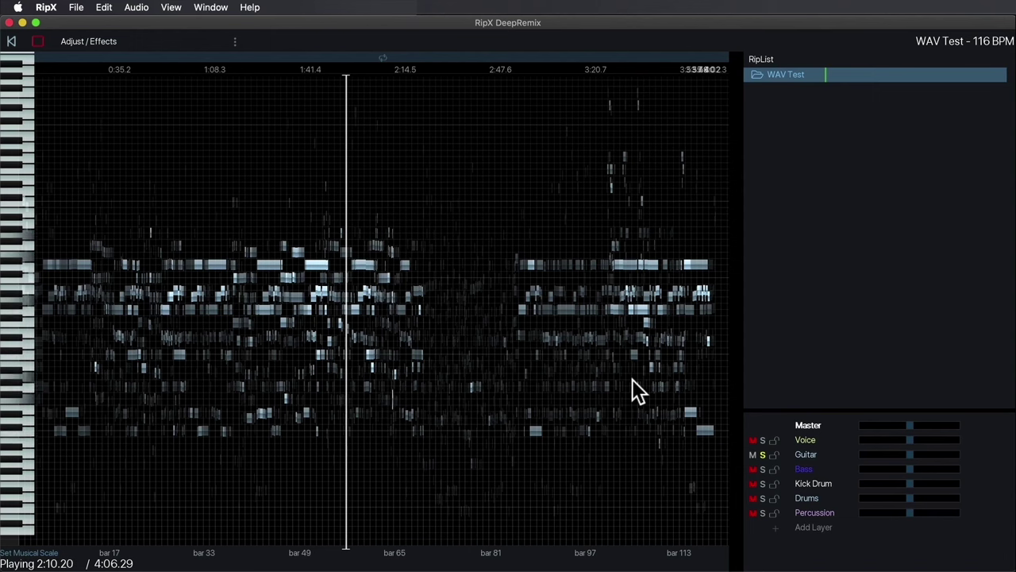
{"action": "left_click", "coordinate": [762, 469]}
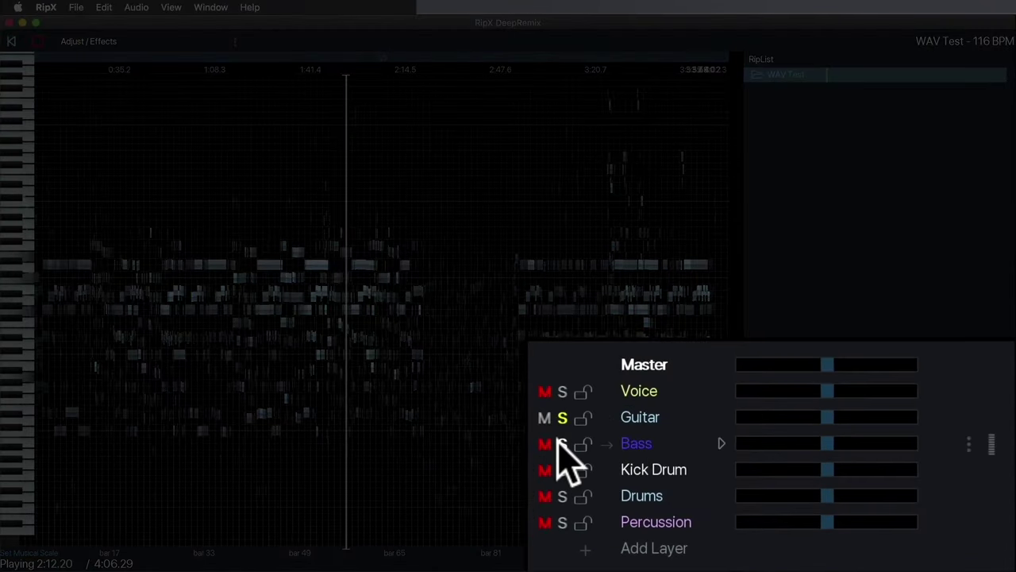
- Hear the Bass layer alone, then solo and release the Kick Drum layer
{"action": "left_click", "coordinate": [562, 444]}
{"action": "left_click", "coordinate": [562, 418]}
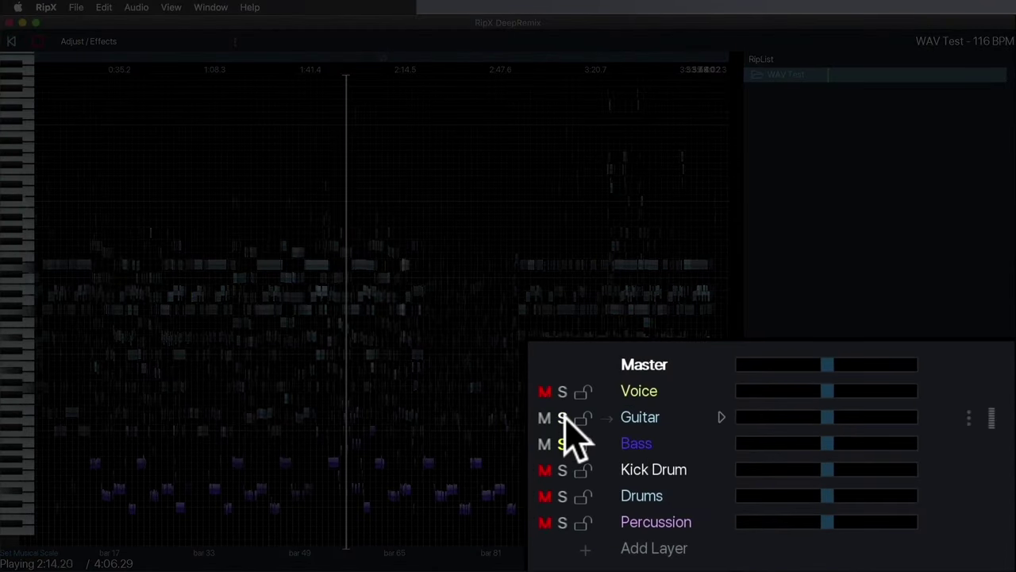
{"action": "left_click", "coordinate": [563, 418]}
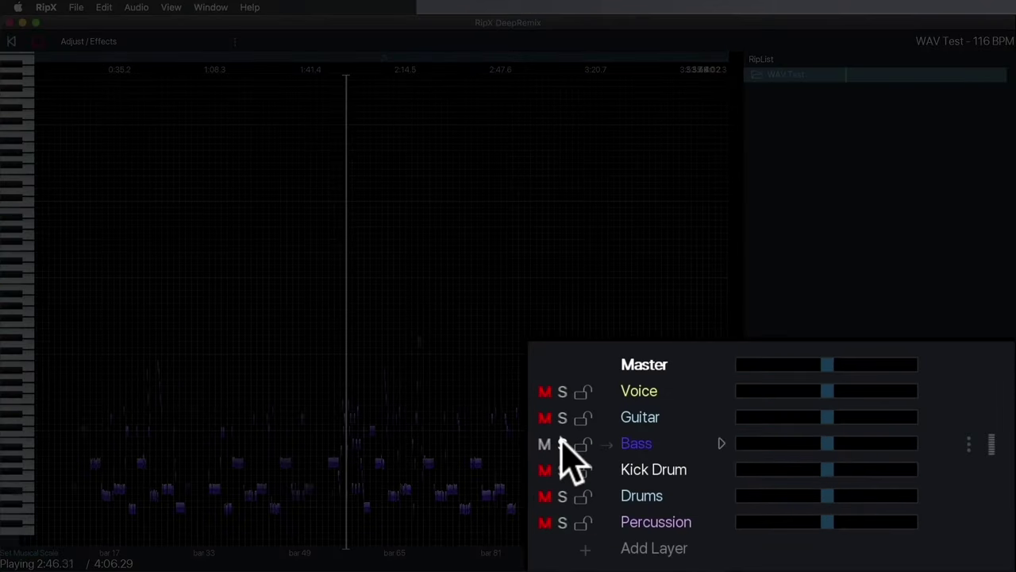
{"action": "left_click", "coordinate": [562, 443]}
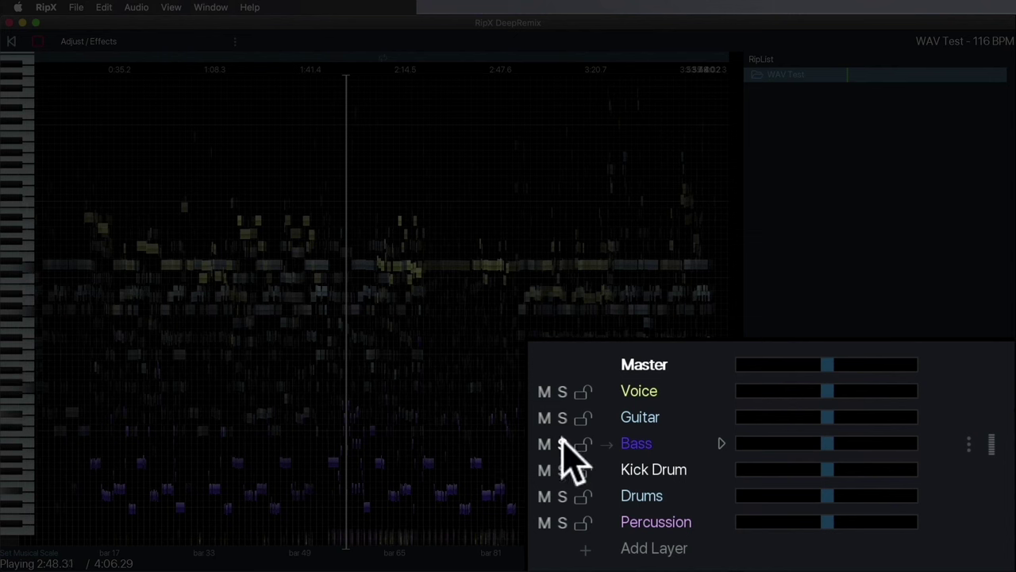
{"action": "left_click", "coordinate": [562, 469]}
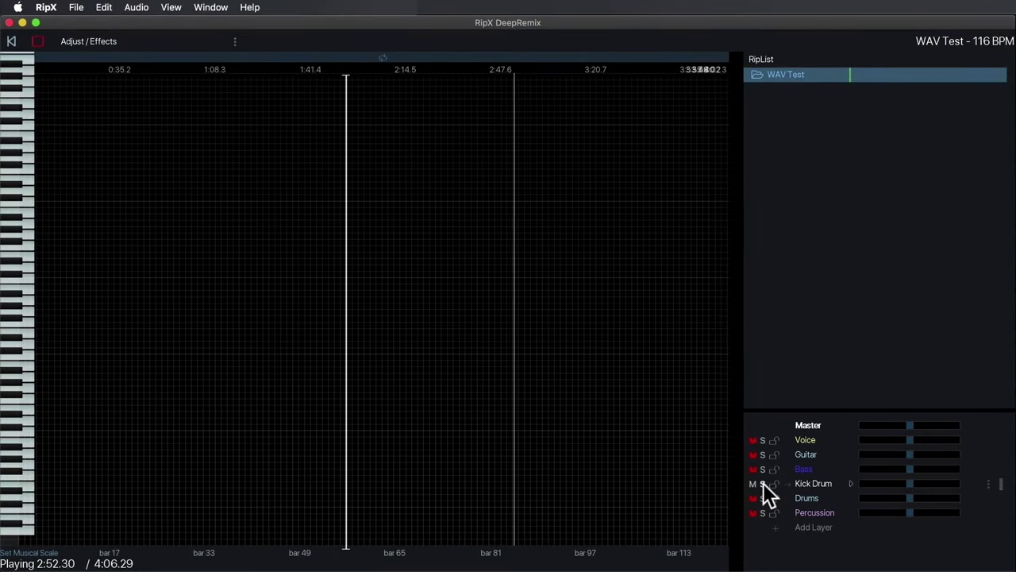
{"action": "left_click", "coordinate": [762, 483]}
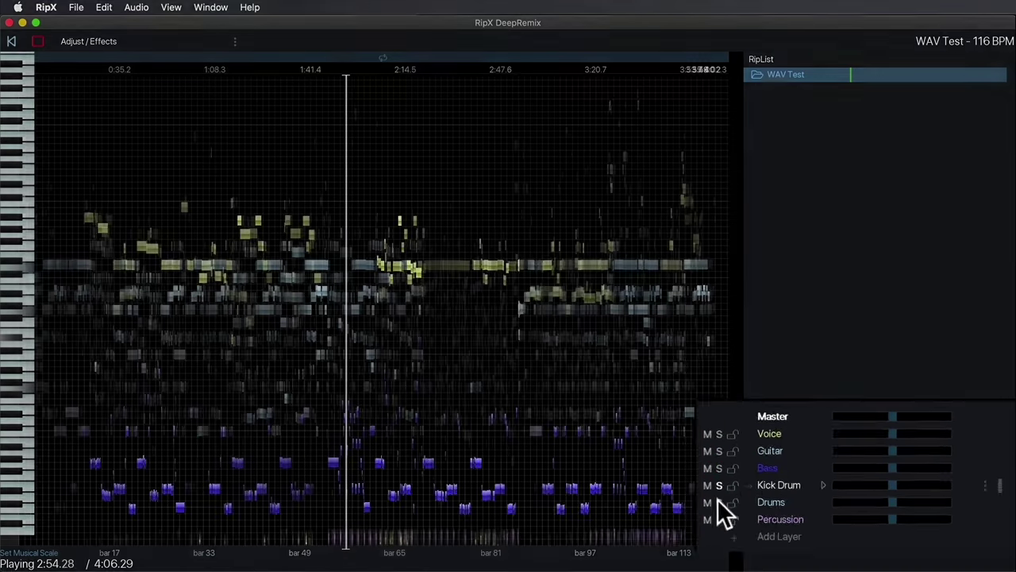
- Solo Drums, then Percussion, restart playback from a new position, and zoom out to the whole song
{"action": "left_click", "coordinate": [762, 498]}
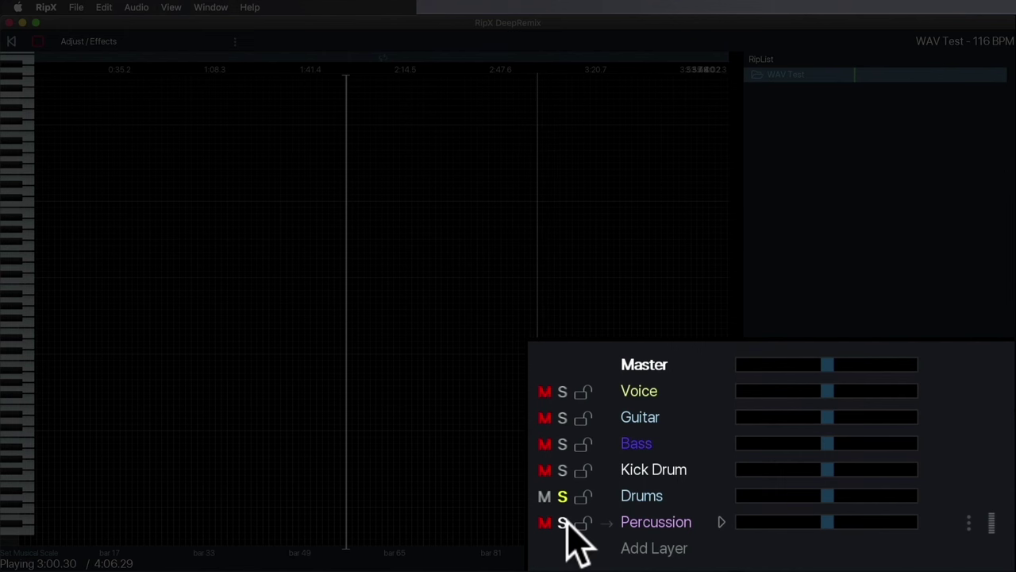
{"action": "left_click", "coordinate": [562, 522]}
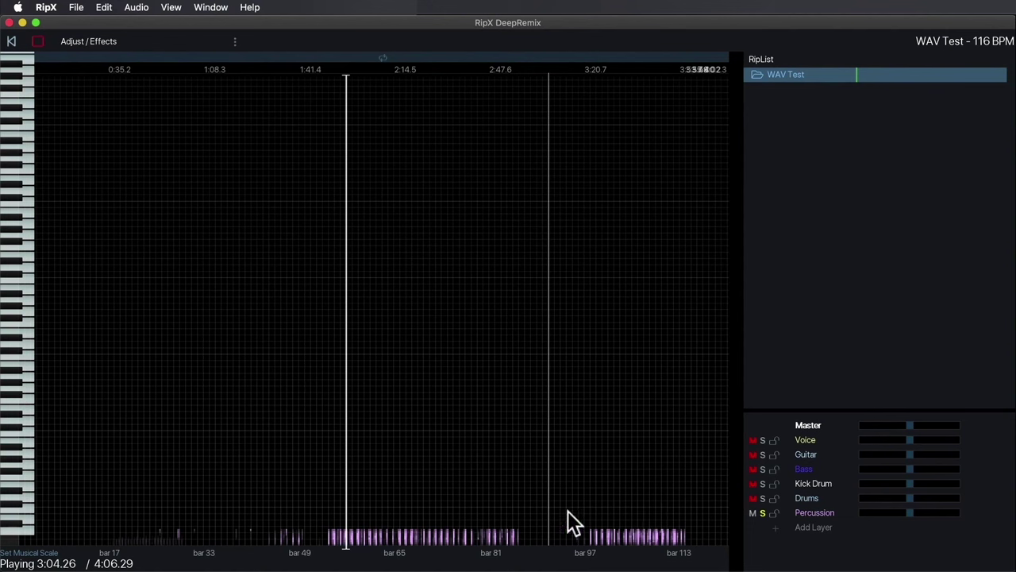
{"action": "left_click", "coordinate": [381, 344]}
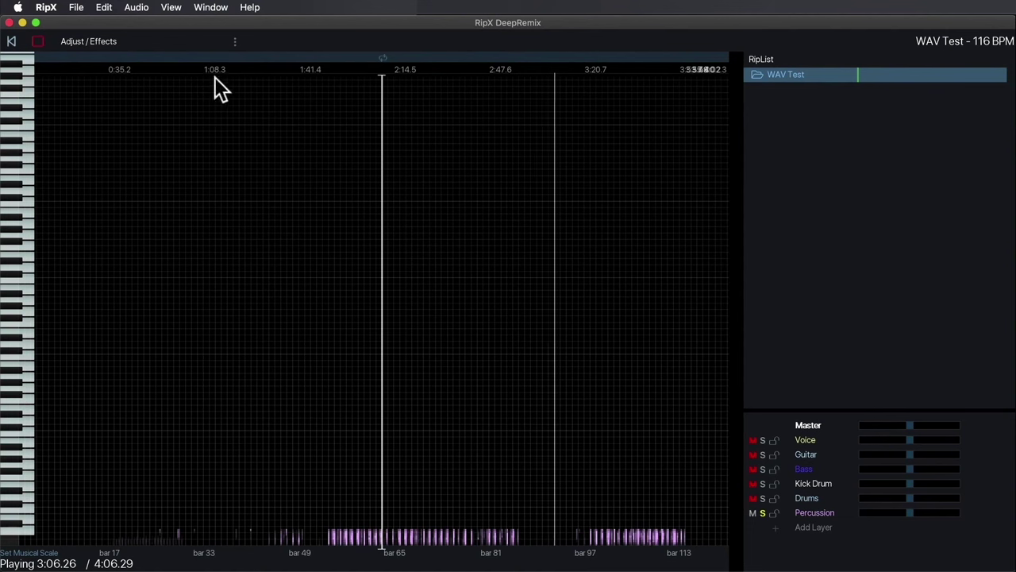
{"action": "left_click", "coordinate": [37, 43]}
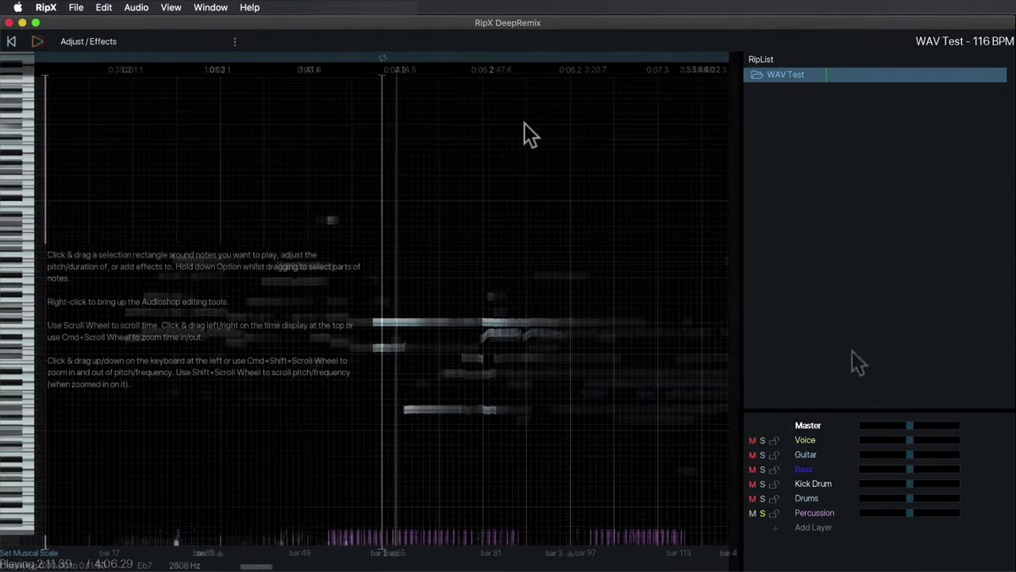
{"action": "scroll", "coordinate": [524, 121], "scroll_direction": "right", "scroll_amount": 5}
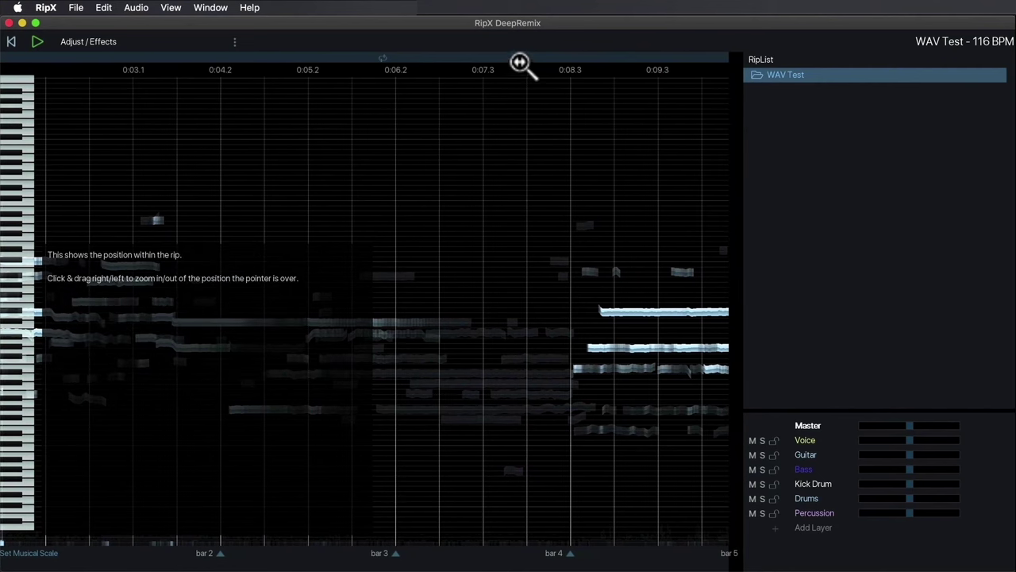
{"action": "left_click_drag", "start_coordinate": [521, 66], "coordinate": [322, 413]}
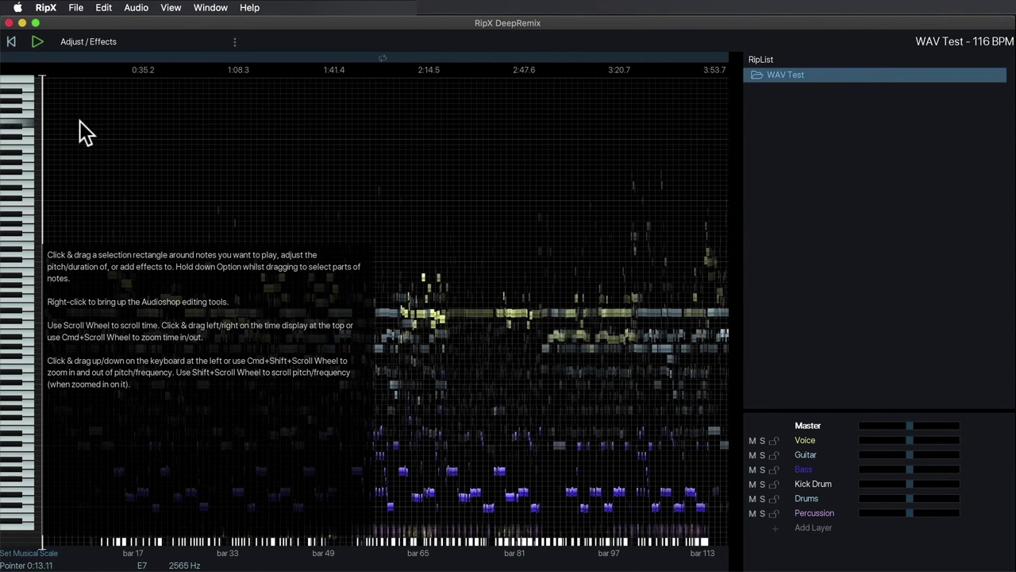
- Export WAV Test via File > Export as 24-bit WAV, All, with Separate Layers selected
{"action": "left_click", "coordinate": [76, 8]}
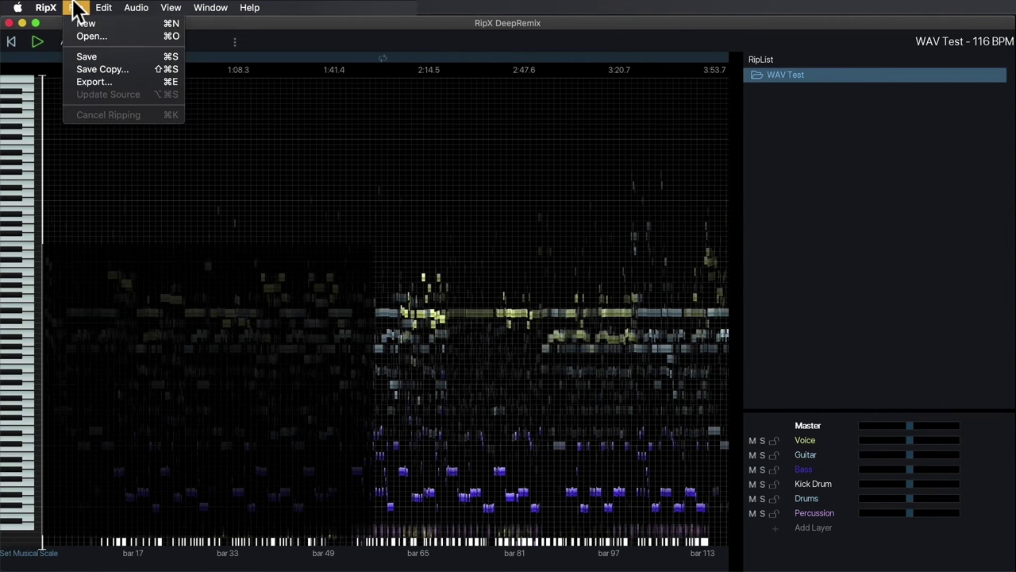
{"action": "left_click", "coordinate": [103, 82]}
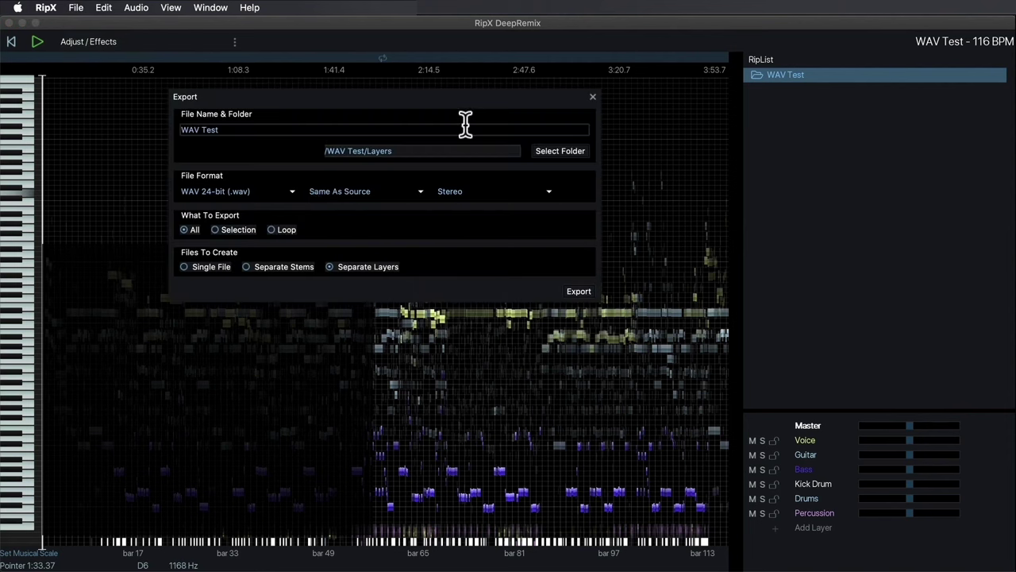
{"action": "left_click", "coordinate": [232, 191]}
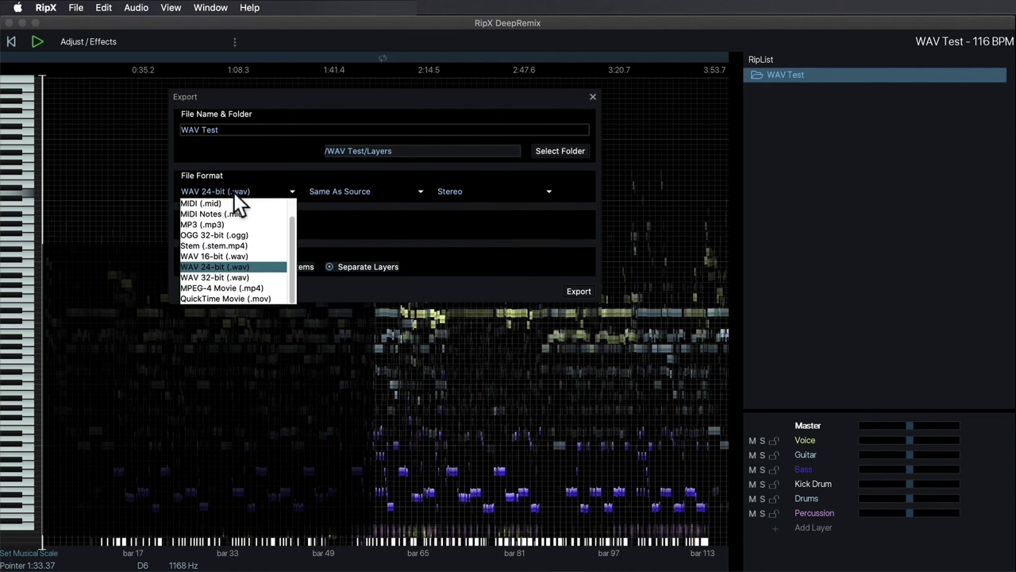
{"action": "left_click", "coordinate": [324, 209]}
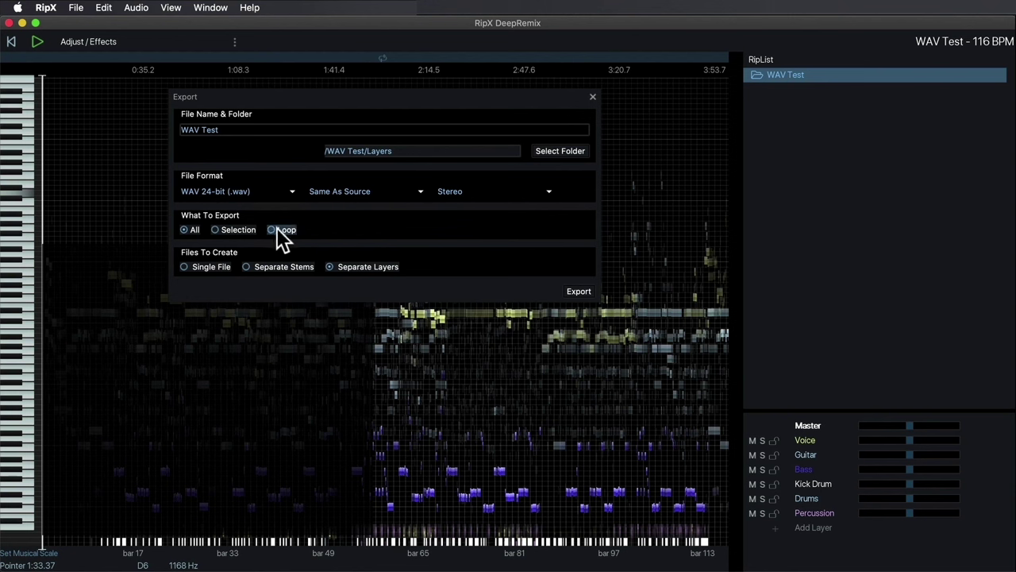
{"action": "left_click", "coordinate": [247, 268]}
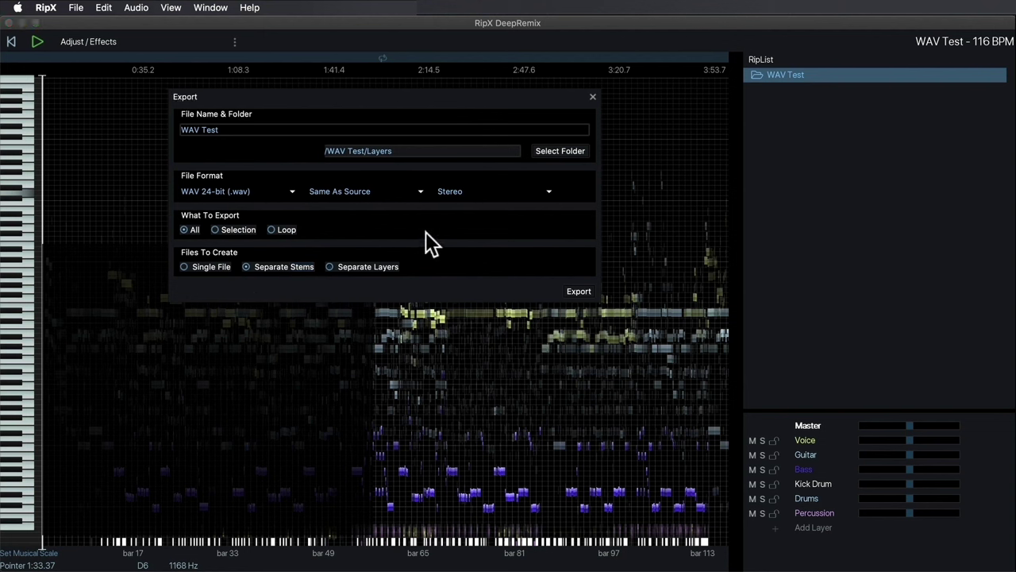
{"action": "key", "text": "Return"}
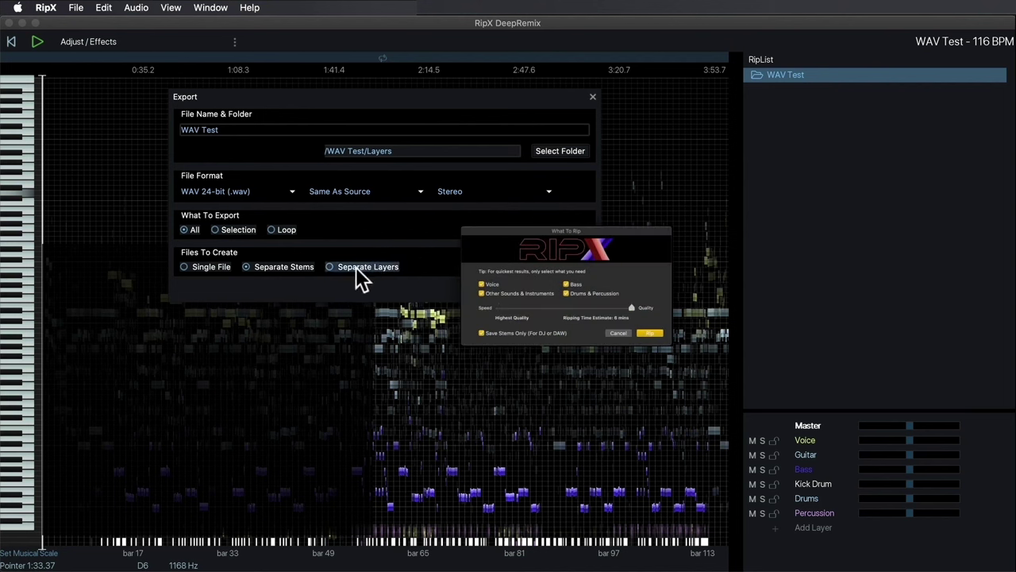
{"action": "left_click", "coordinate": [329, 267]}
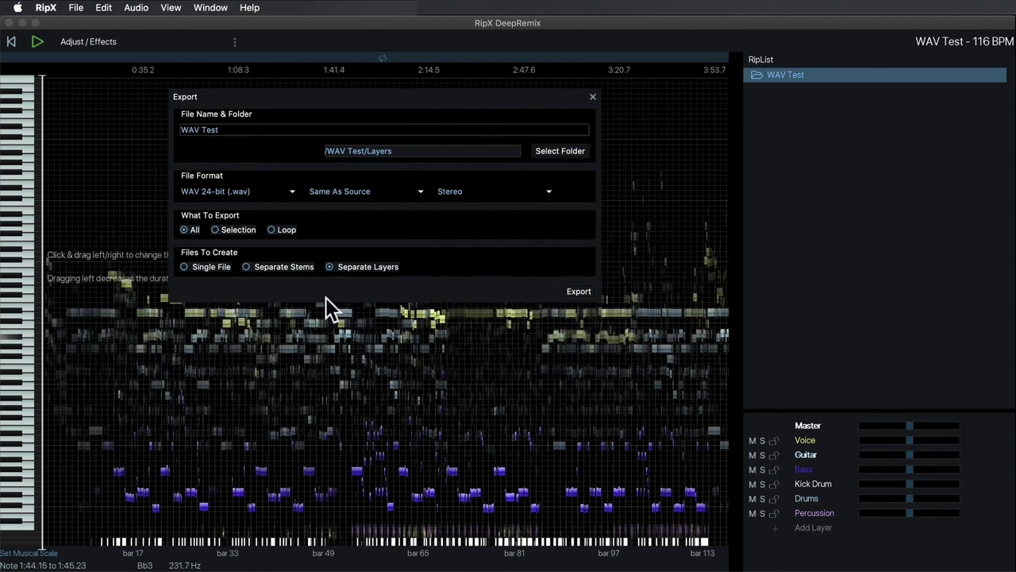
{"action": "left_click", "coordinate": [578, 291]}
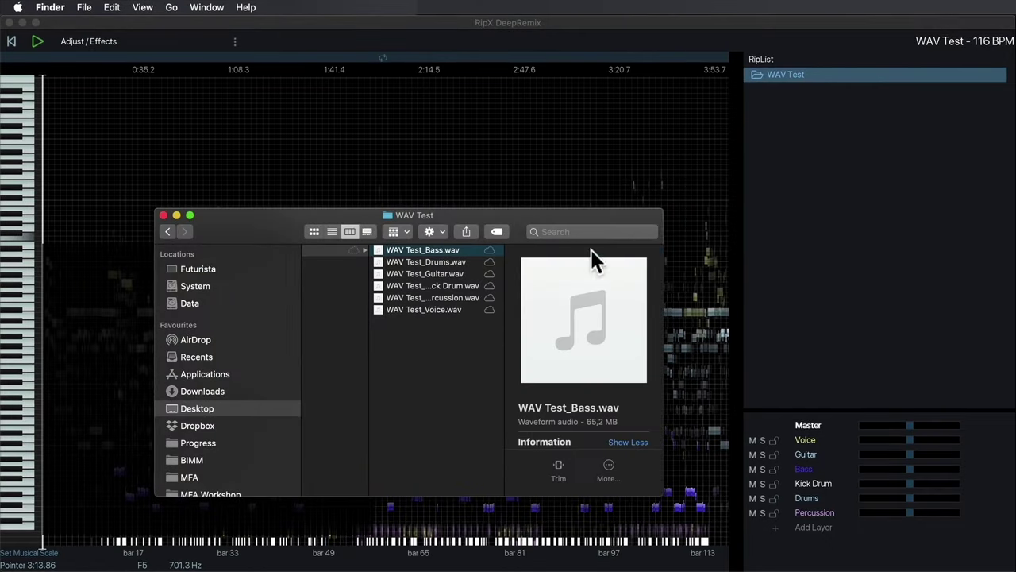
- Quick Look the exported Bass and Drums stems, scrubbing ahead through each
{"action": "key", "text": "space"}
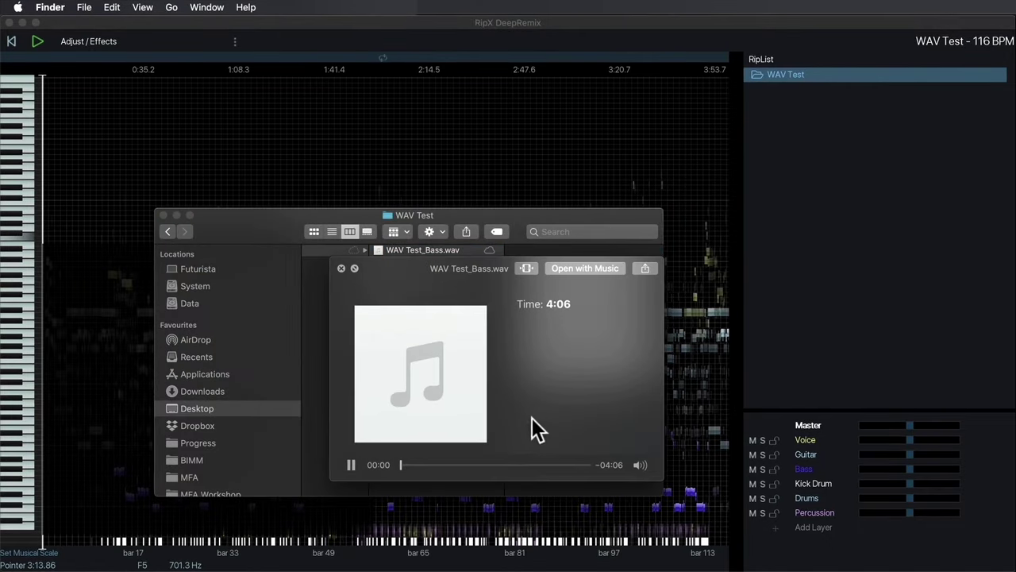
{"action": "left_click", "coordinate": [470, 464]}
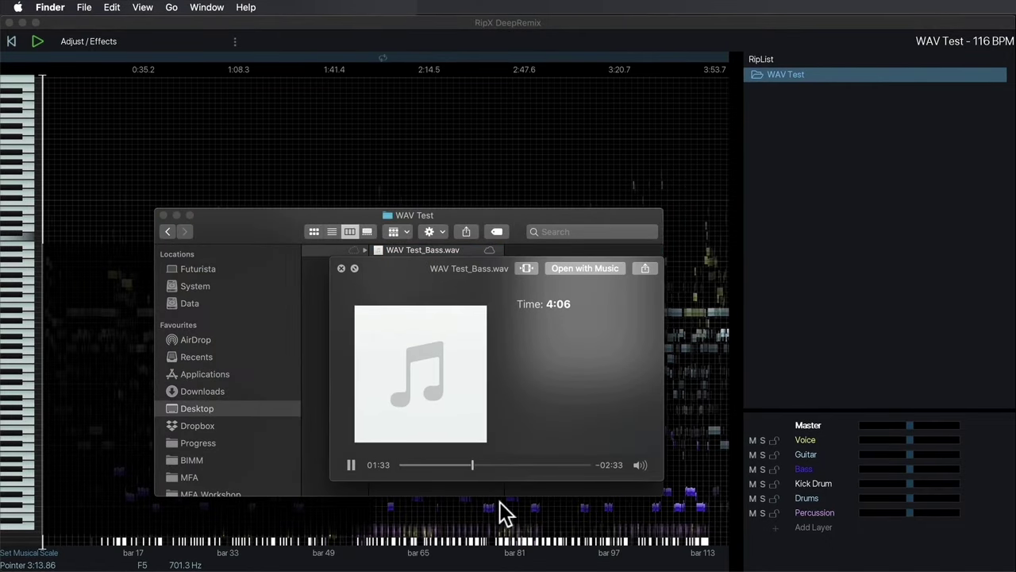
{"action": "left_click", "coordinate": [505, 465]}
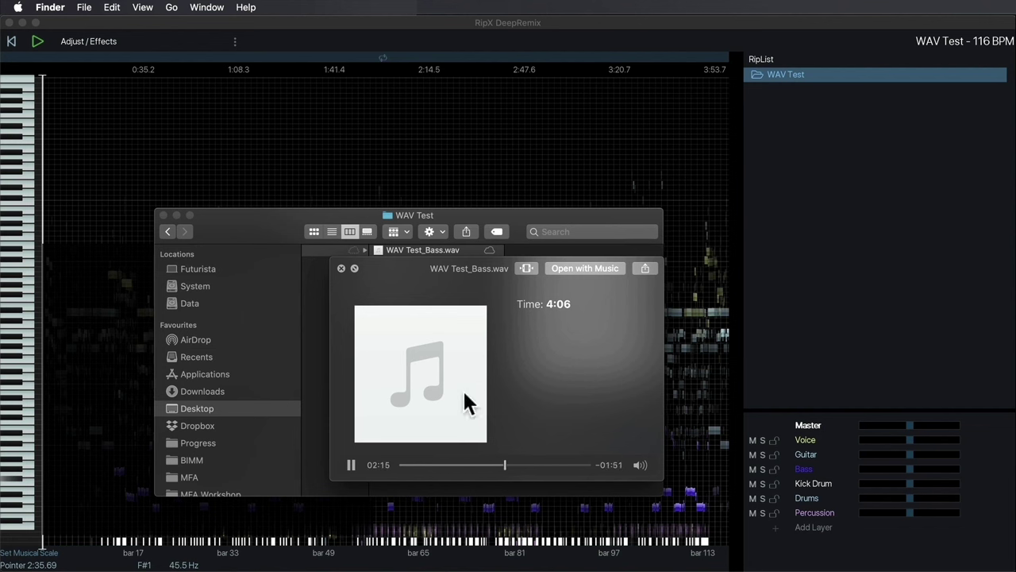
{"action": "key", "text": "Down"}
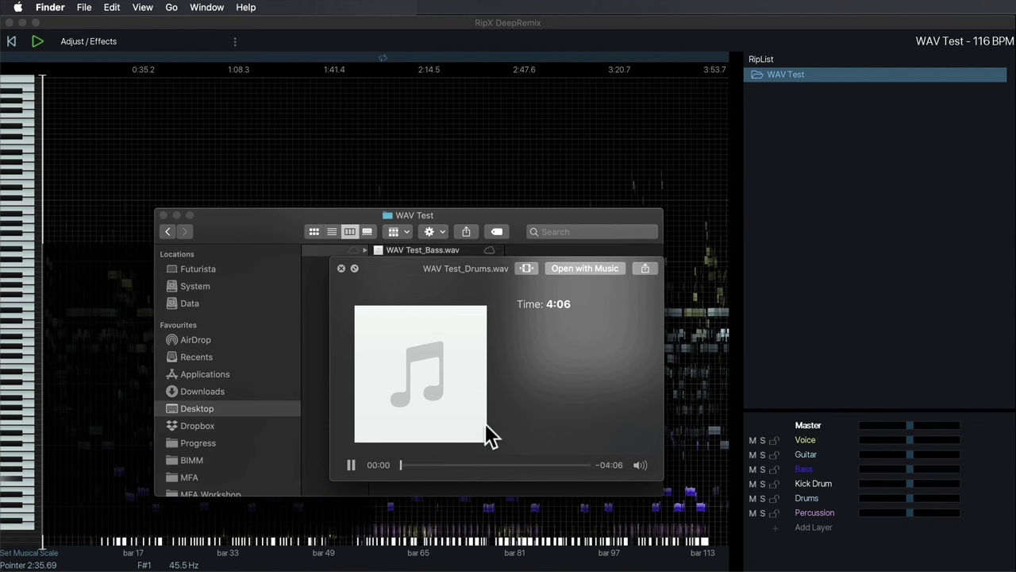
{"action": "left_click", "coordinate": [486, 465]}
{"action": "left_click", "coordinate": [529, 464]}
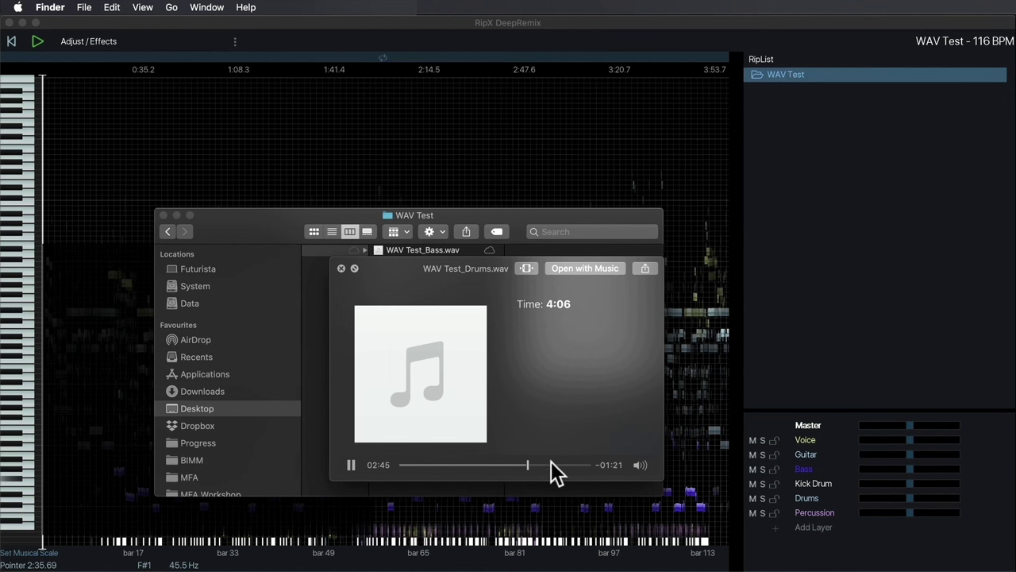
{"action": "left_click", "coordinate": [558, 464]}
{"action": "key", "text": "space"}
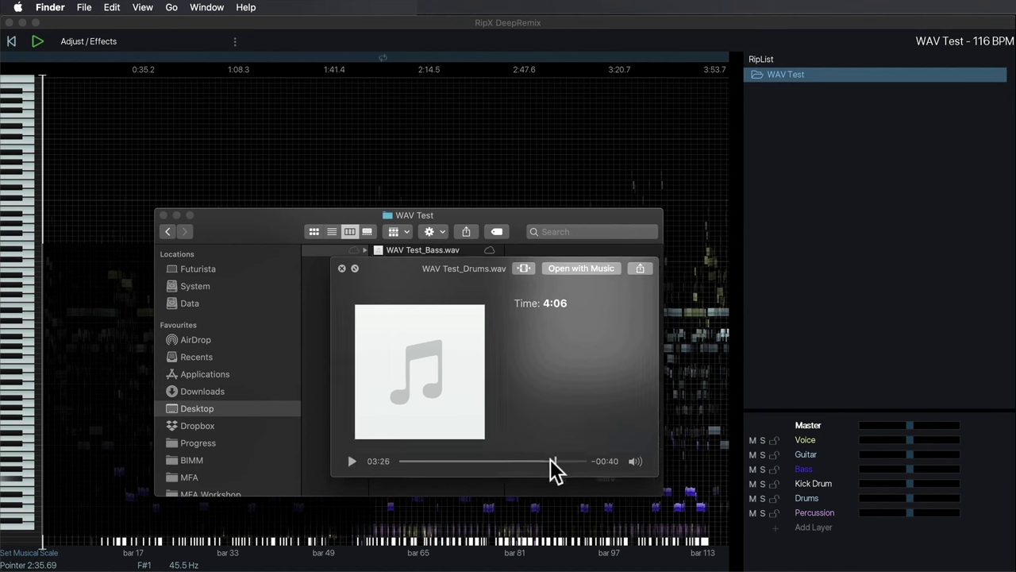
- Preview the Guitar, Kick Drum, Percussion and Voice stems in turn, scrubbing to about 2:00 each
{"action": "left_click", "coordinate": [445, 273]}
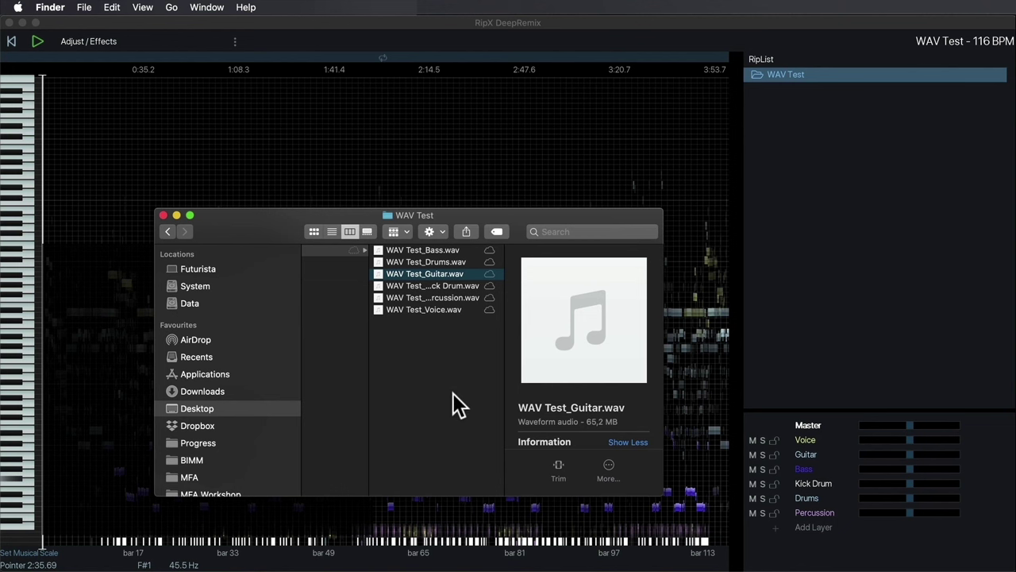
{"action": "key", "text": "space"}
{"action": "left_click", "coordinate": [475, 465]}
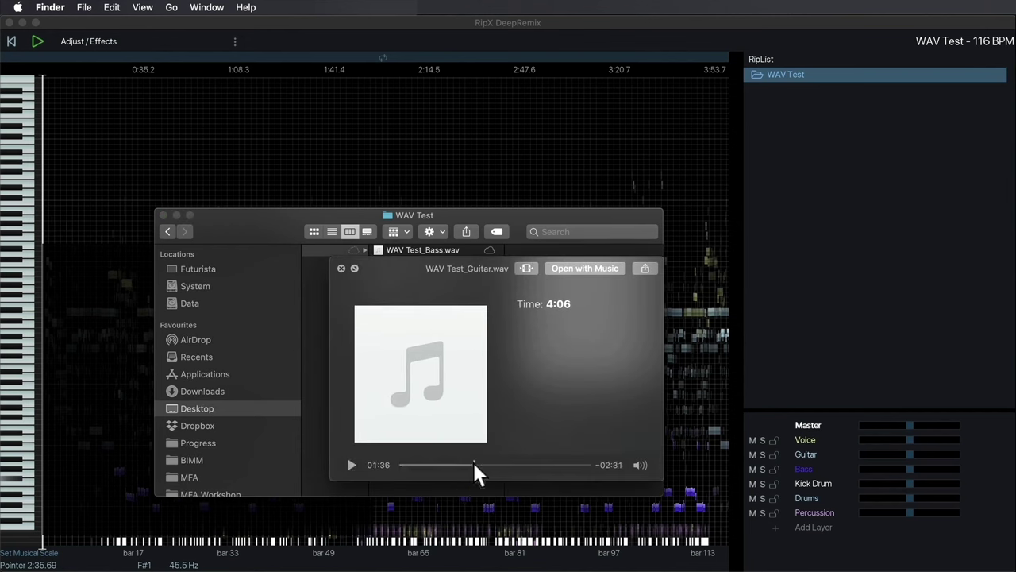
{"action": "left_click", "coordinate": [538, 465]}
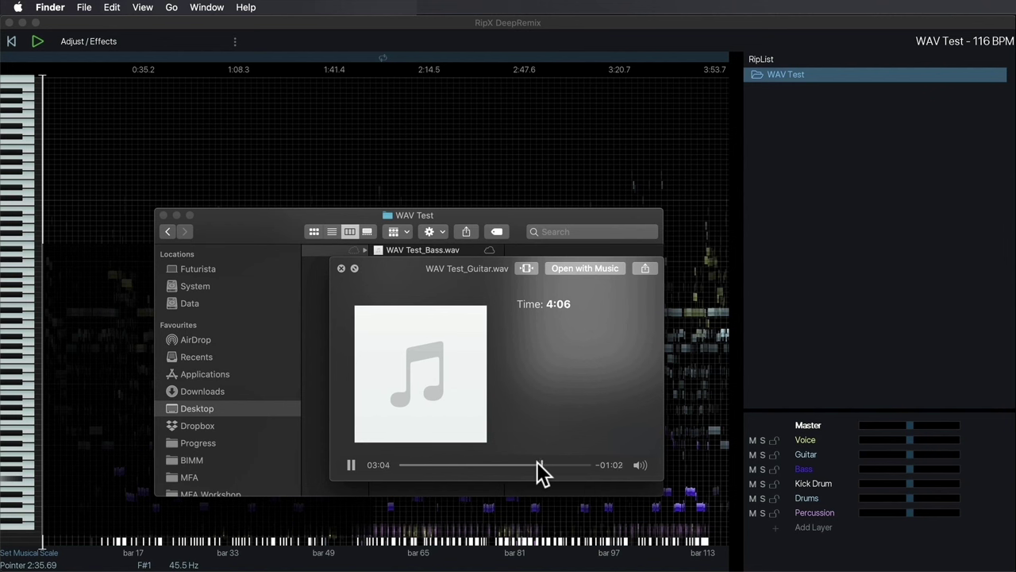
{"action": "key", "text": "Down"}
{"action": "left_click", "coordinate": [497, 465]}
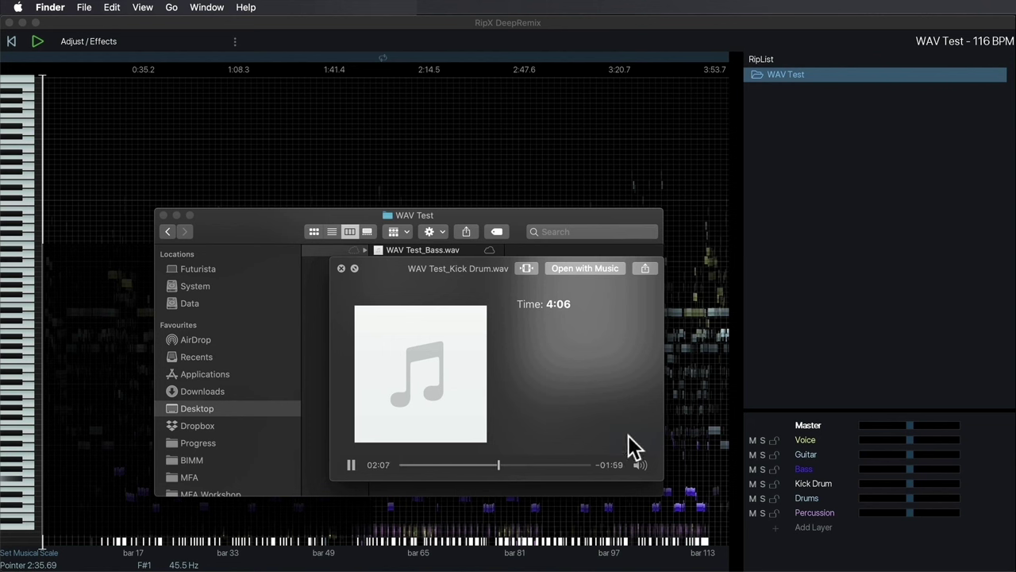
{"action": "key", "text": "Down"}
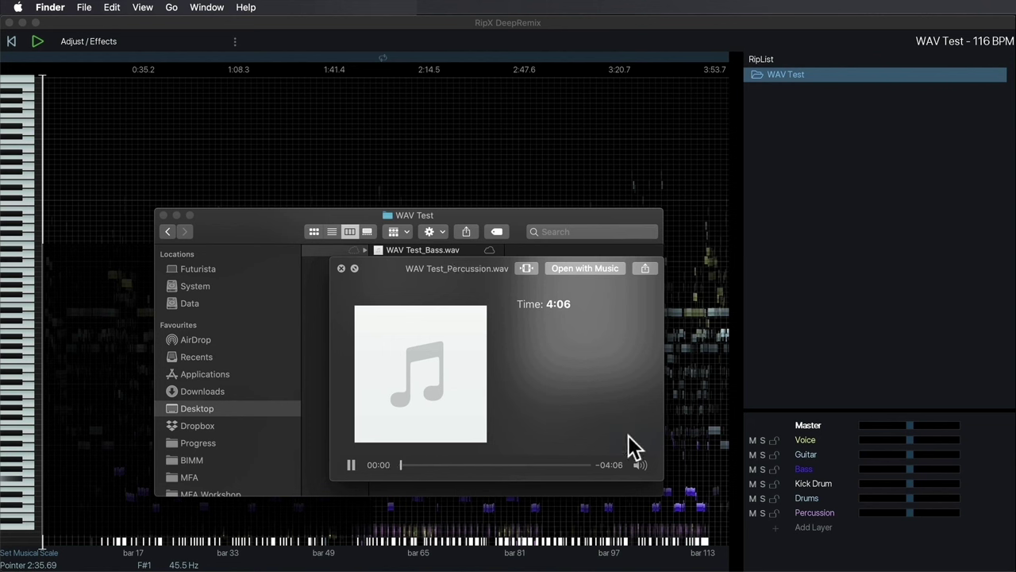
{"action": "left_click", "coordinate": [492, 465]}
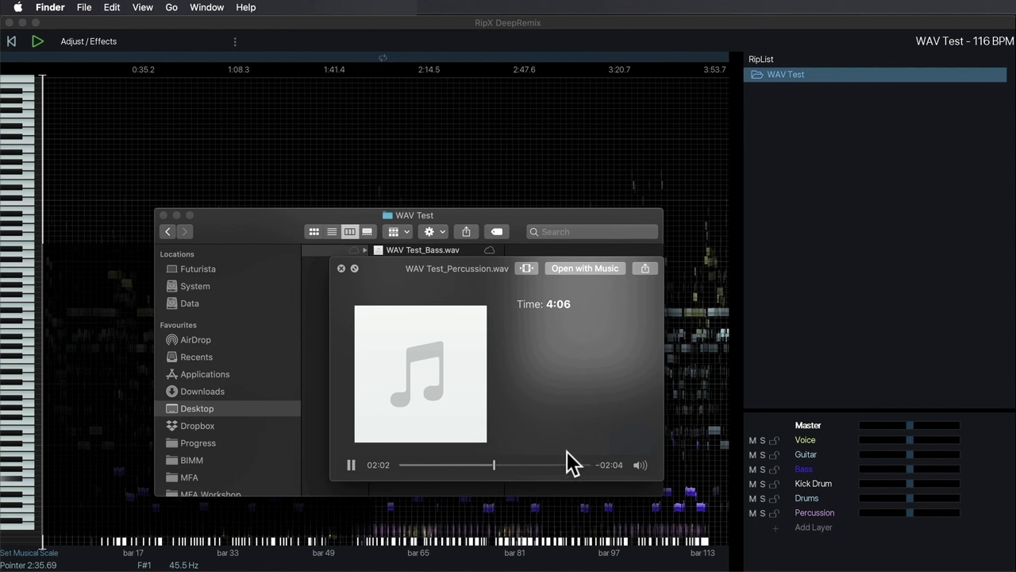
{"action": "key", "text": "Down"}
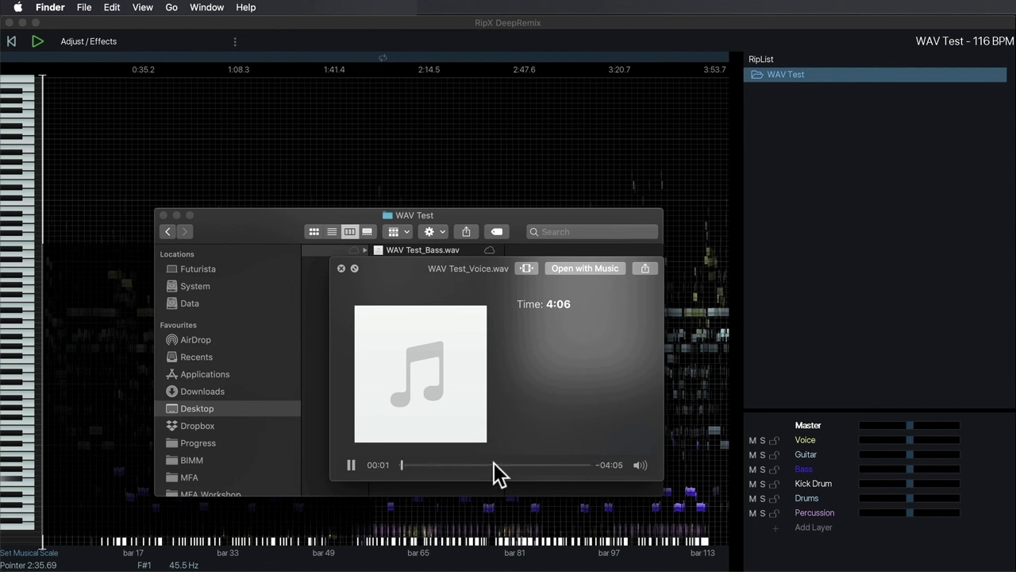
{"action": "left_click", "coordinate": [493, 465]}
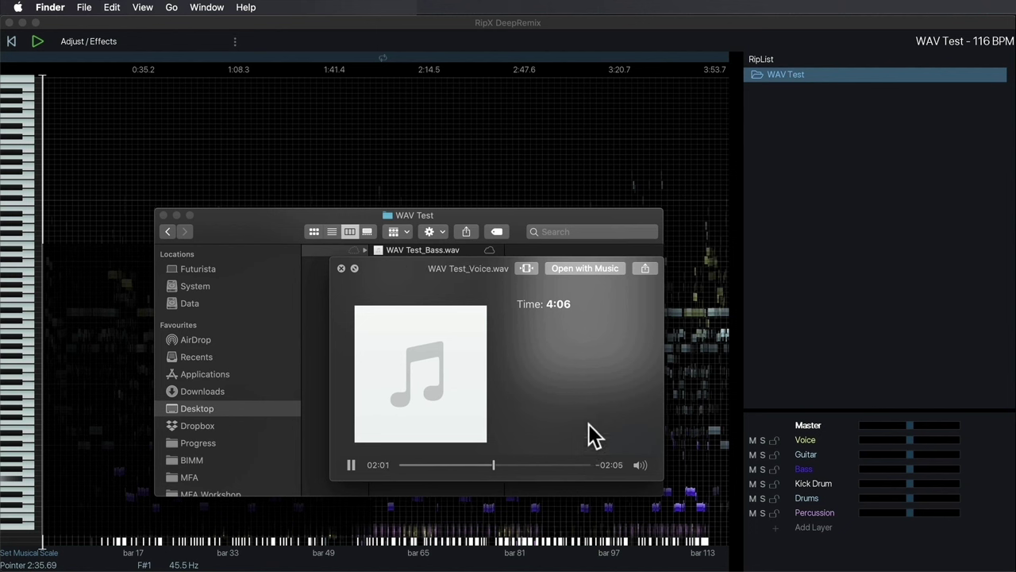
{"action": "left_click", "coordinate": [522, 465]}
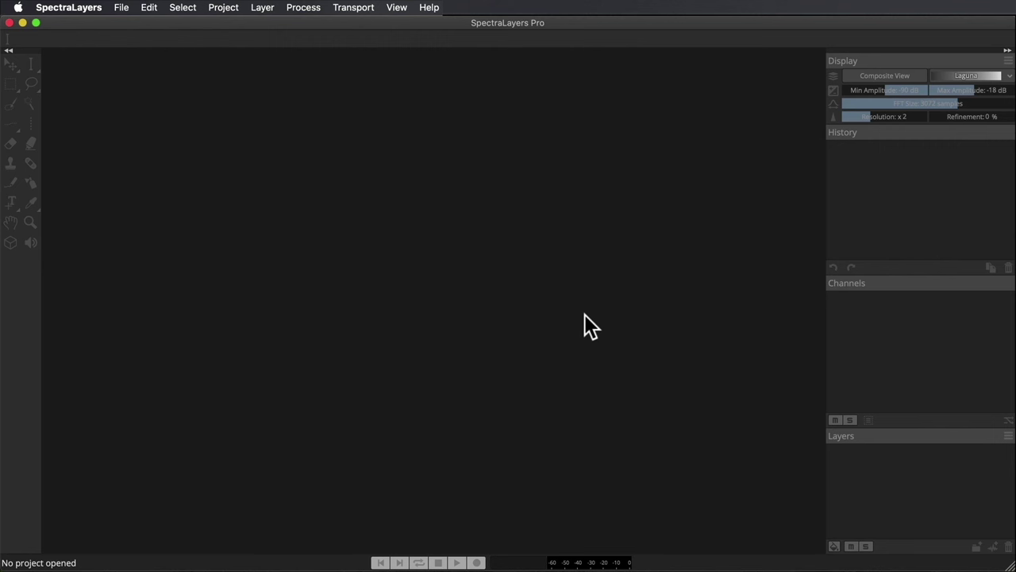
- Switch to the Finder window holding the source WAV Test song
{"action": "key", "text": "super+Tab"}
- Drag WAV Test.wav into SpectraLayers, close Finder, and place the playhead near 1:56
{"action": "left_click_drag", "start_coordinate": [572, 274], "coordinate": [503, 191]}
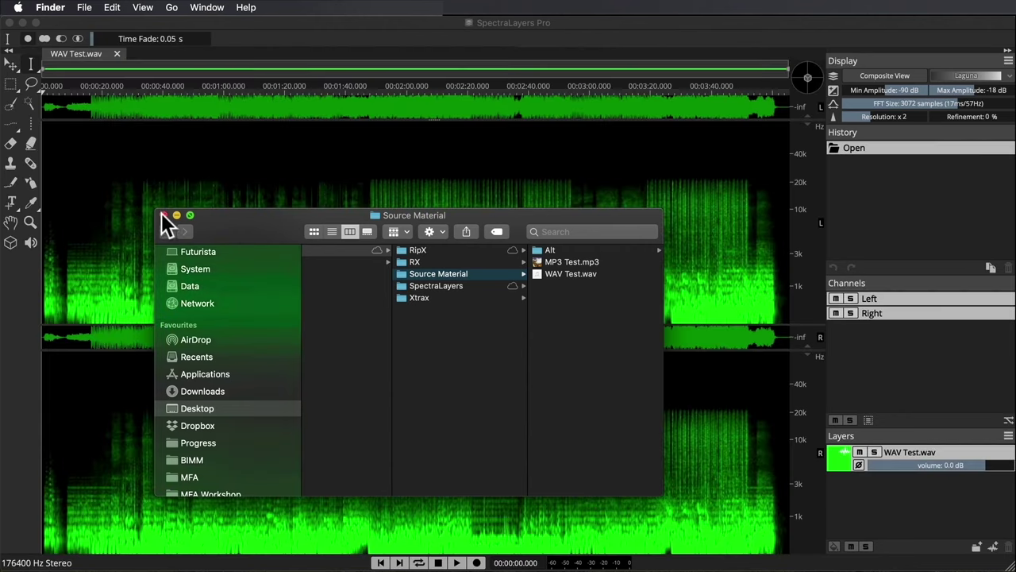
{"action": "left_click", "coordinate": [163, 215]}
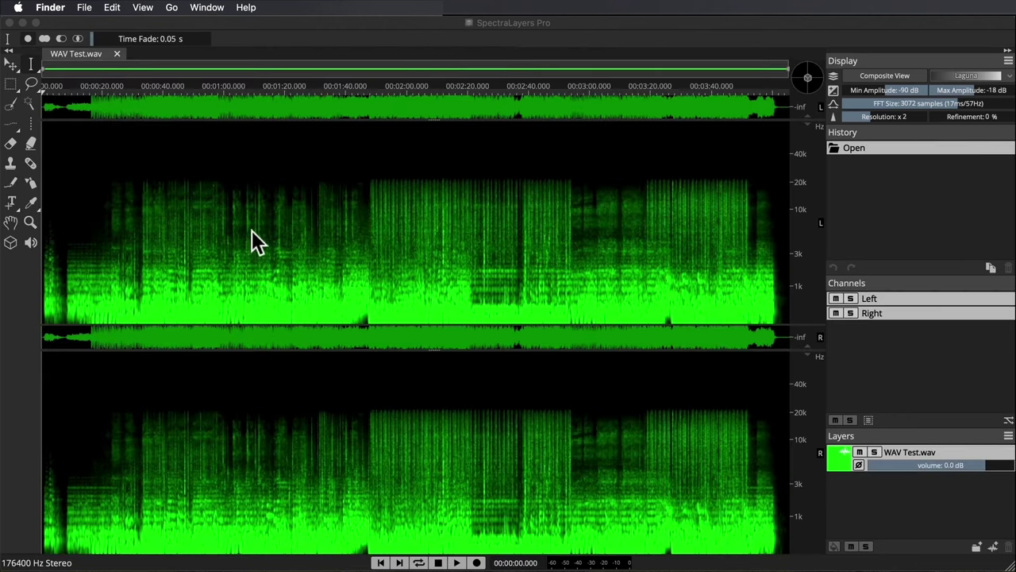
{"action": "left_click", "coordinate": [396, 306]}
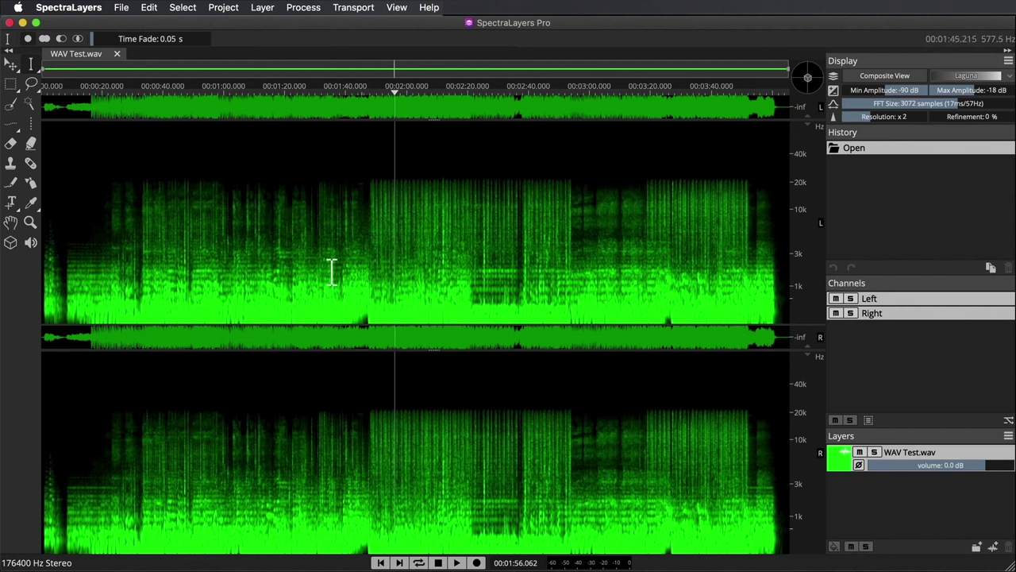
{"action": "left_click", "coordinate": [265, 7]}
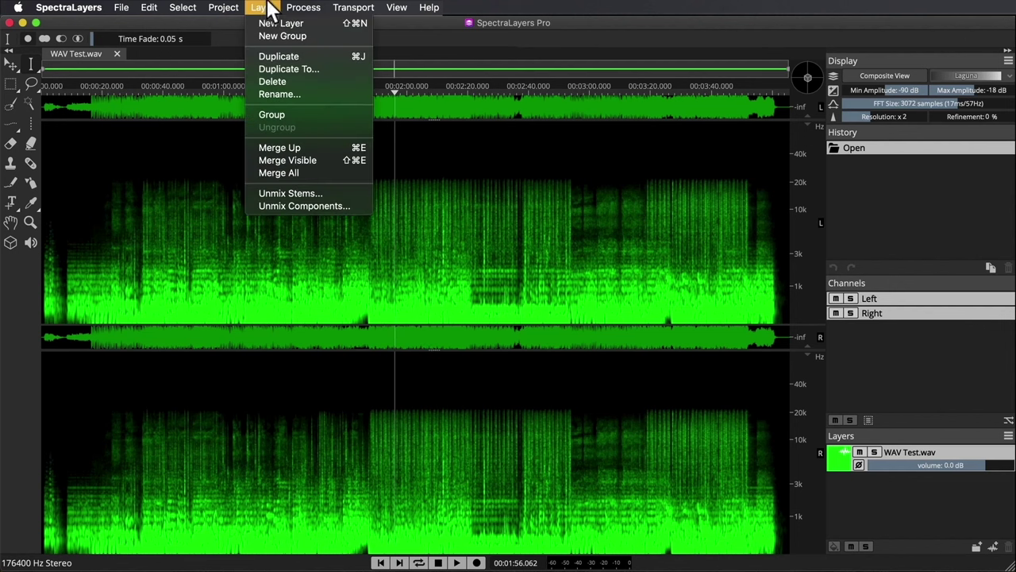
- Run Unmix Stems with Vocals, Piano, Drums, Bass and Non-destructive enabled
{"action": "left_click", "coordinate": [285, 192]}
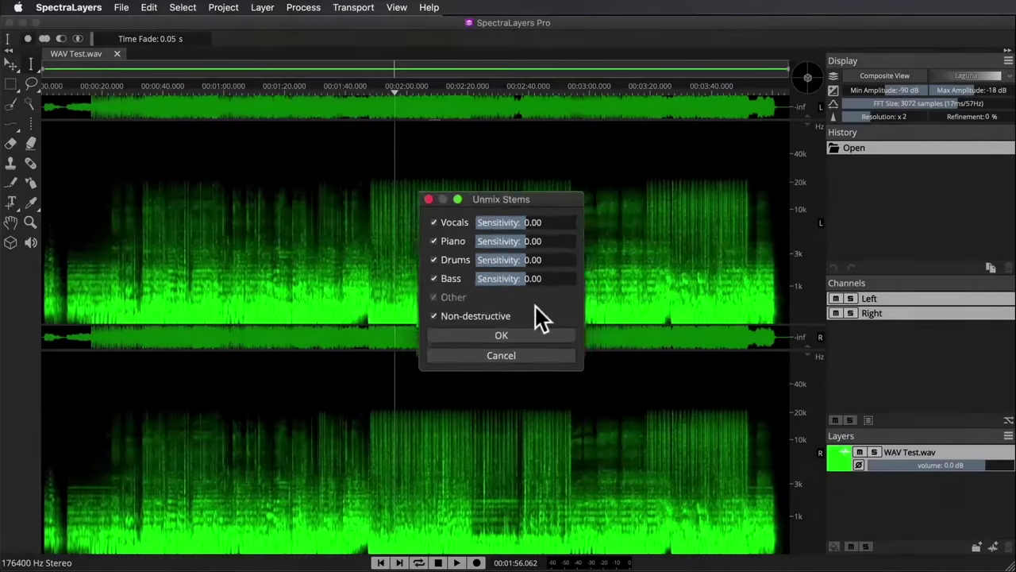
{"action": "left_click", "coordinate": [511, 330]}
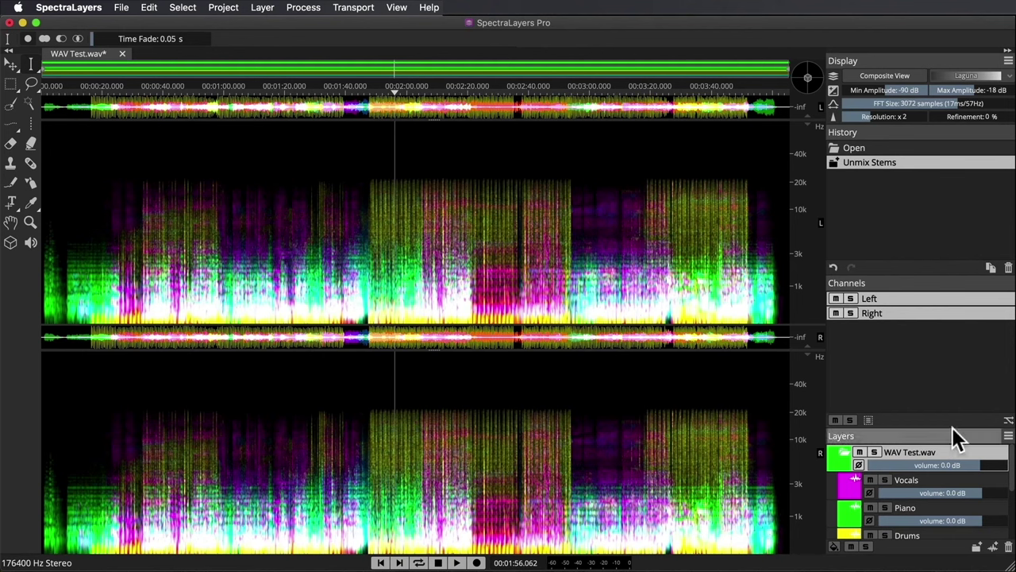
- Expand the Layers panel, solo Vocals and play from 2:43, later jumping to 2:13 and unsoloing
{"action": "left_click_drag", "start_coordinate": [953, 426], "coordinate": [950, 342]}
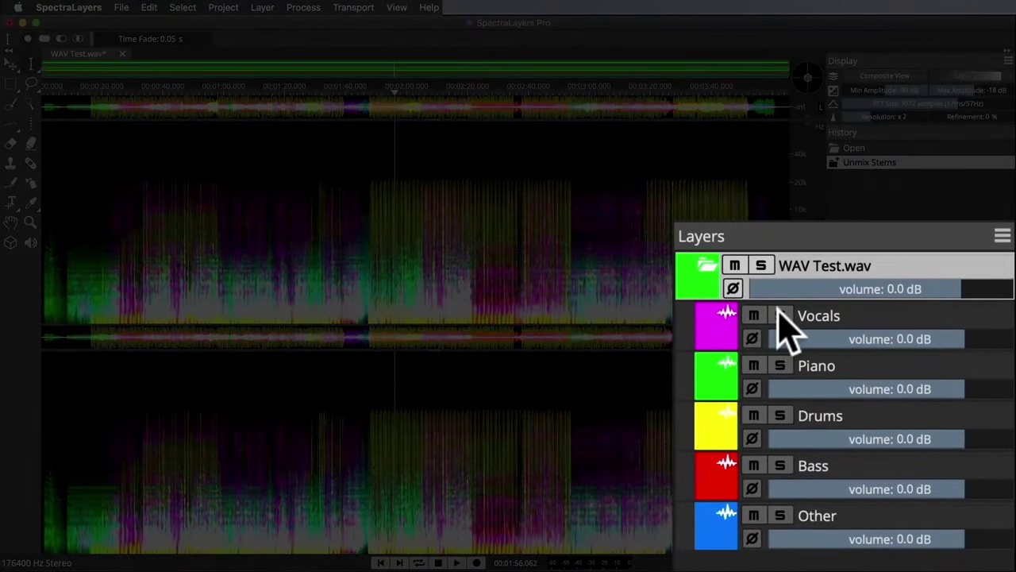
{"action": "left_click", "coordinate": [779, 315]}
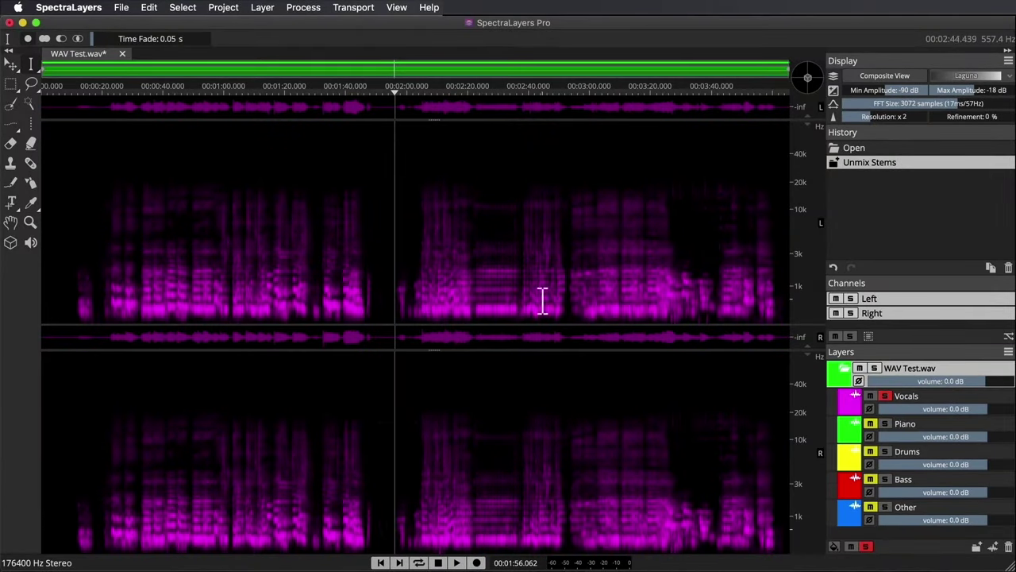
{"action": "left_click", "coordinate": [539, 300]}
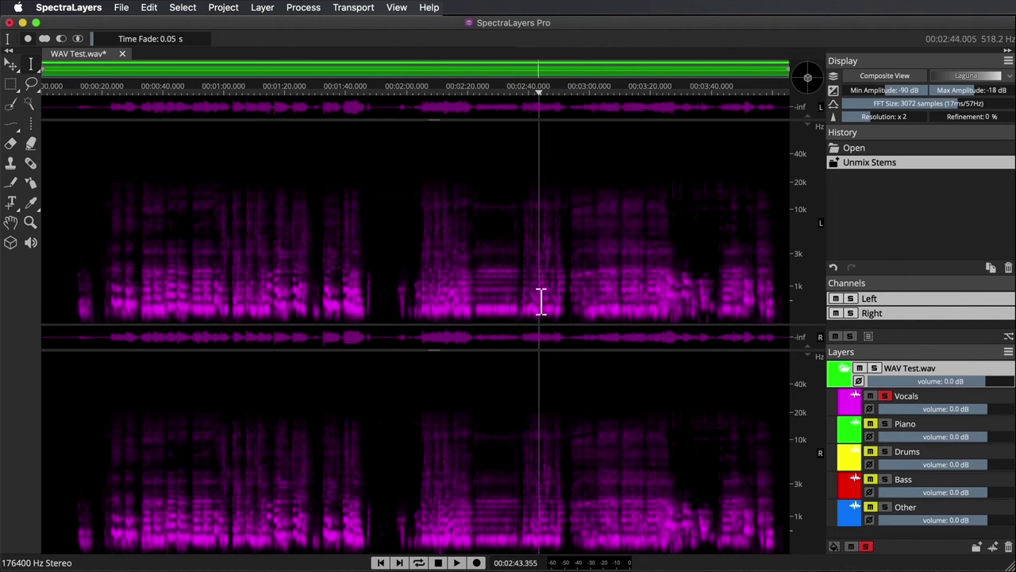
{"action": "left_click", "coordinate": [457, 562]}
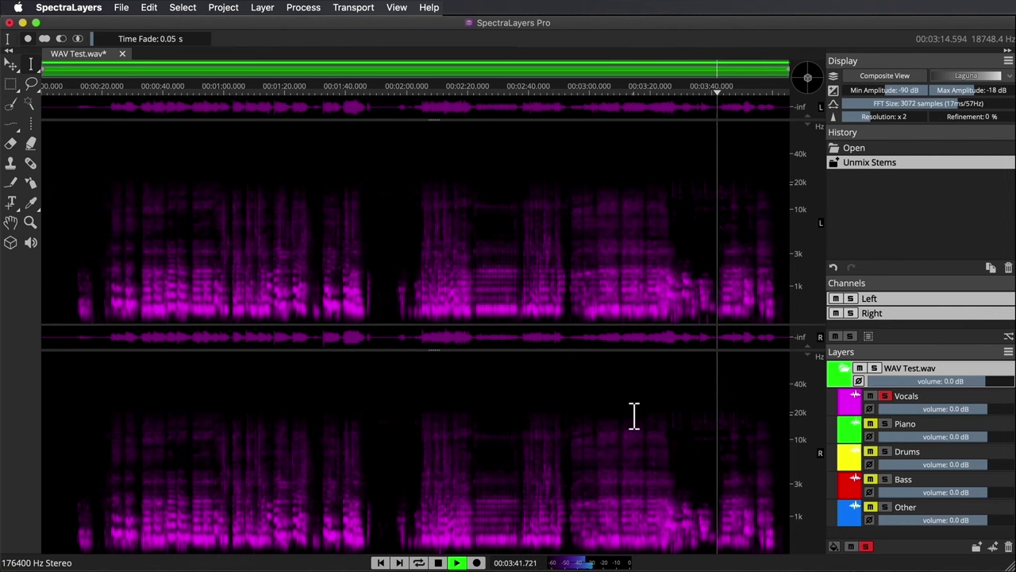
{"action": "left_click", "coordinate": [449, 284]}
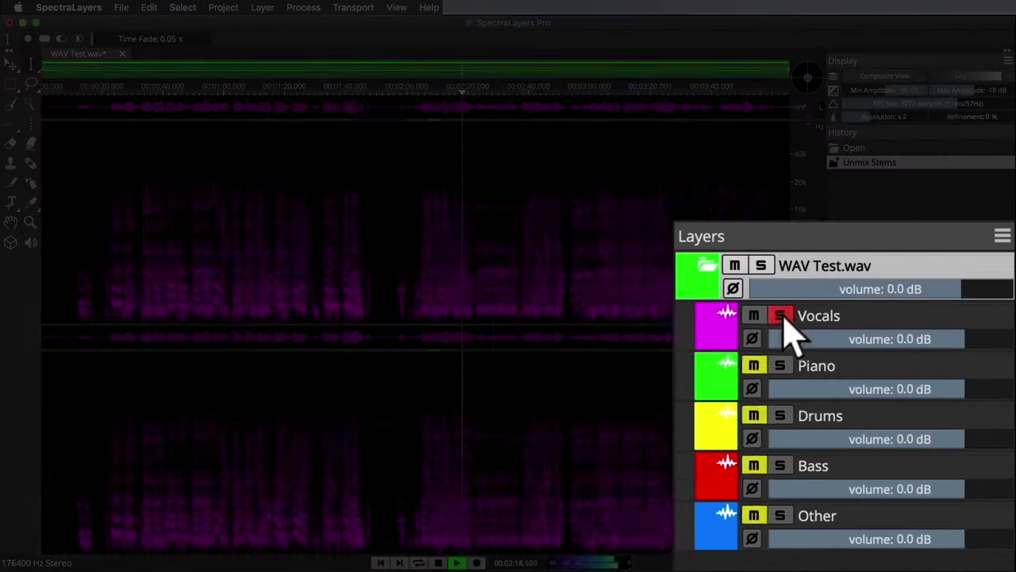
{"action": "left_click", "coordinate": [885, 396]}
- Solo Piano, then Drums, then Bass in turn, finally unsoloing Bass to hear the full mix
{"action": "left_click", "coordinate": [885, 423]}
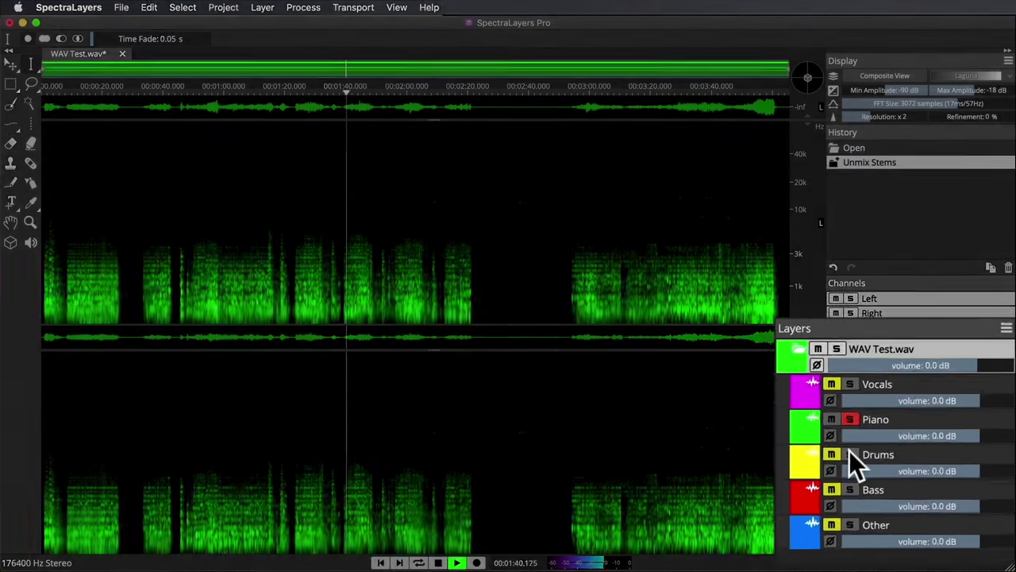
{"action": "left_click", "coordinate": [885, 451]}
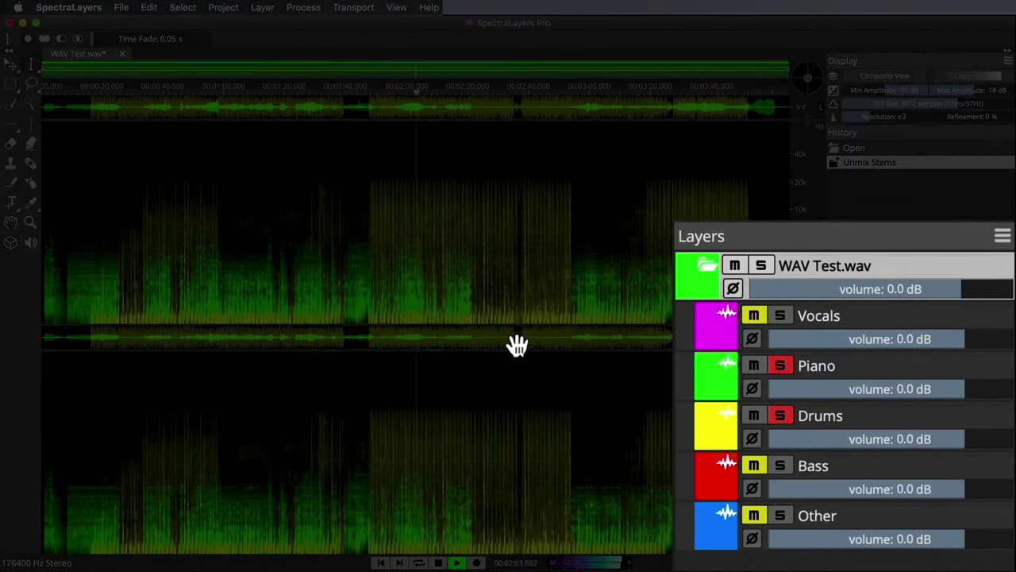
{"action": "left_click", "coordinate": [885, 423]}
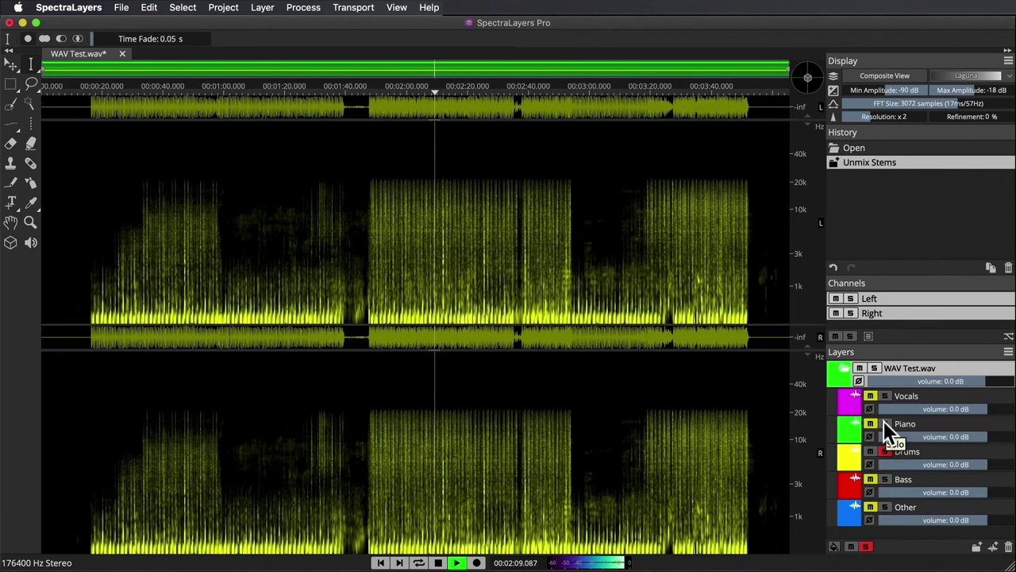
{"action": "left_click", "coordinate": [885, 451]}
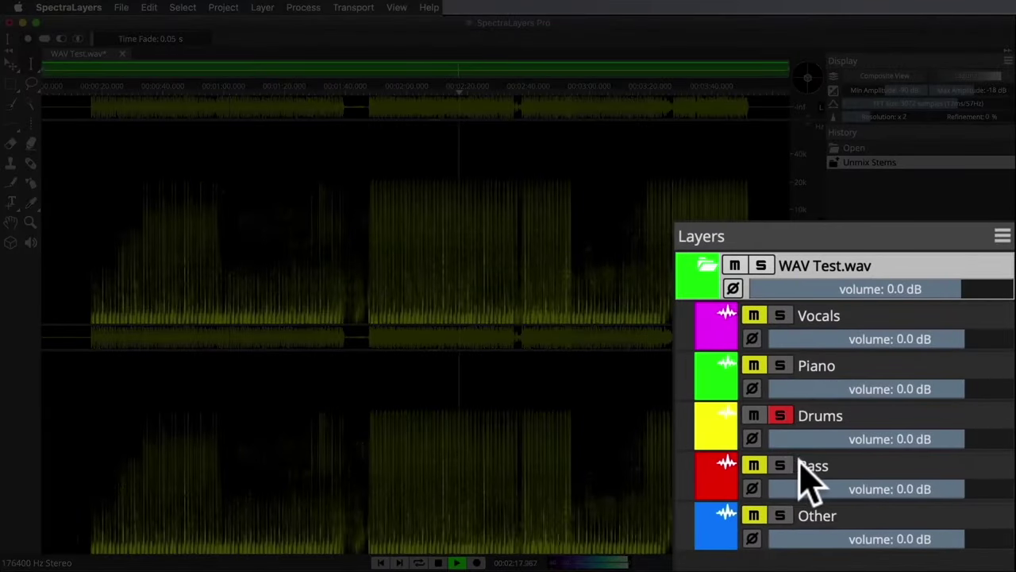
{"action": "left_click", "coordinate": [779, 466]}
{"action": "left_click", "coordinate": [780, 415]}
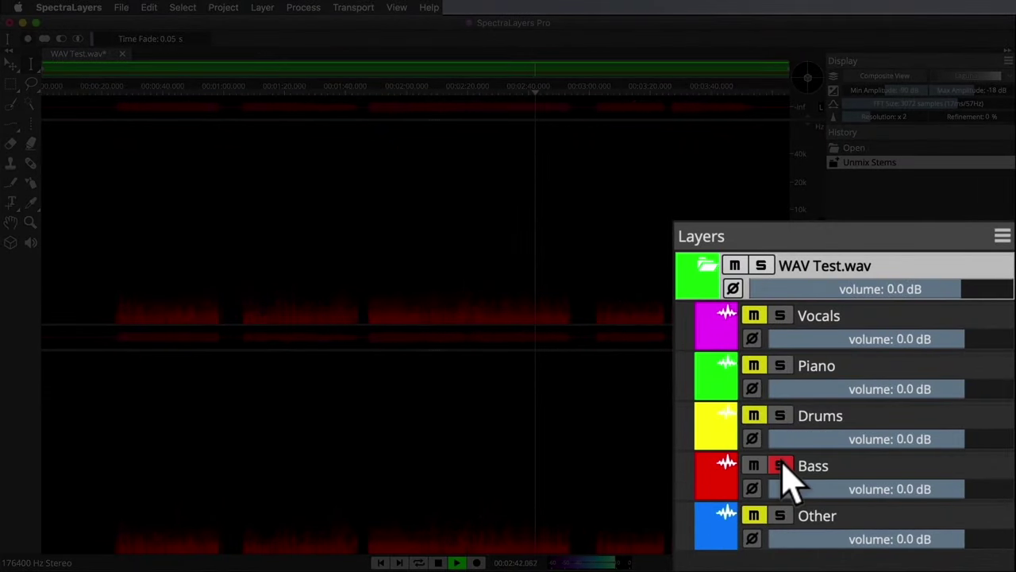
{"action": "left_click", "coordinate": [886, 479]}
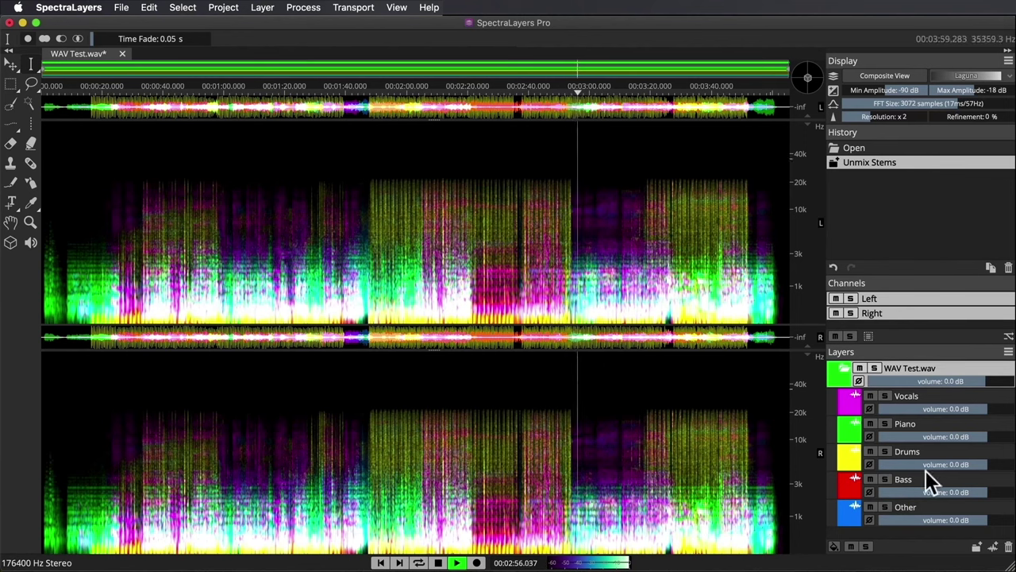
- Solo the Other stem, then unsolo it so all five stems play together
{"action": "left_click", "coordinate": [884, 504]}
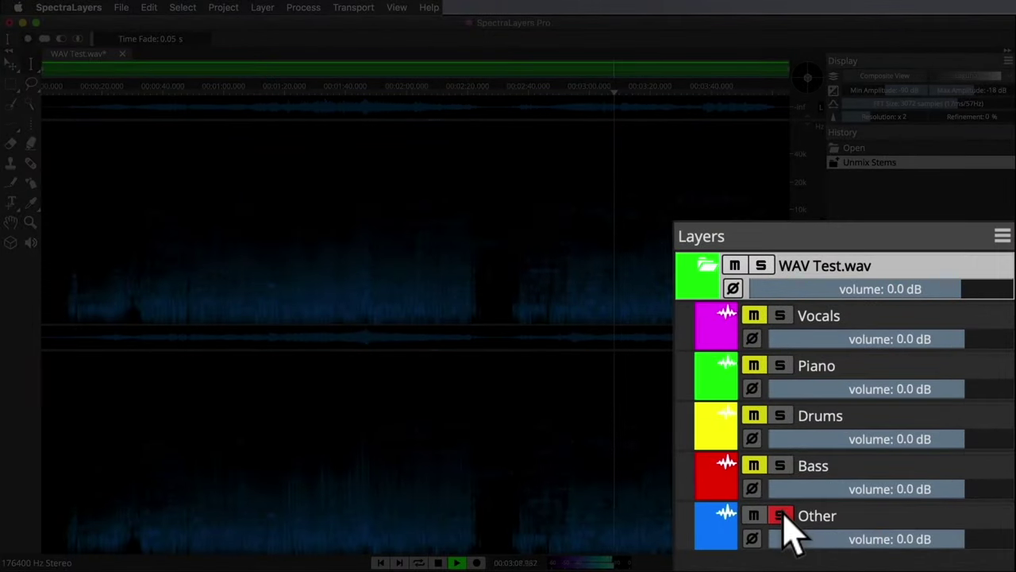
{"action": "left_click", "coordinate": [780, 515]}
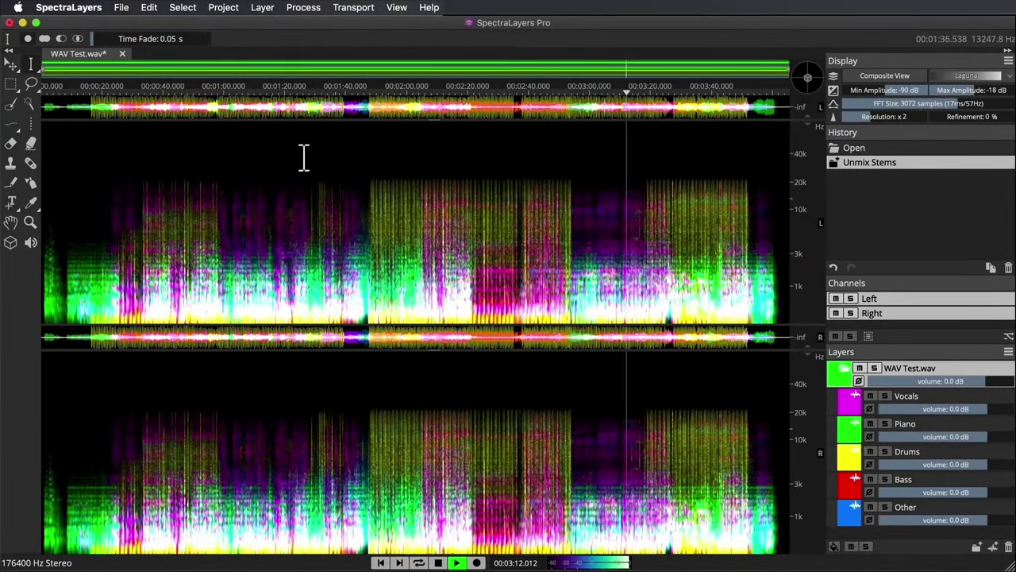
{"action": "left_click", "coordinate": [123, 8]}
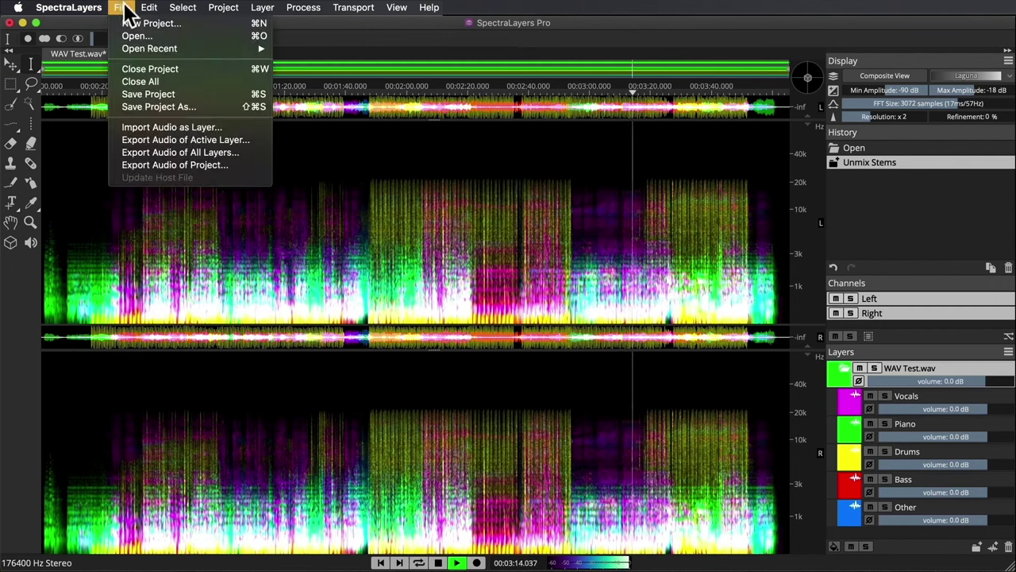
- Export all SpectraLayers stem layers to the chosen folder as 24bit int audio, then stop playback
{"action": "left_click", "coordinate": [157, 151]}
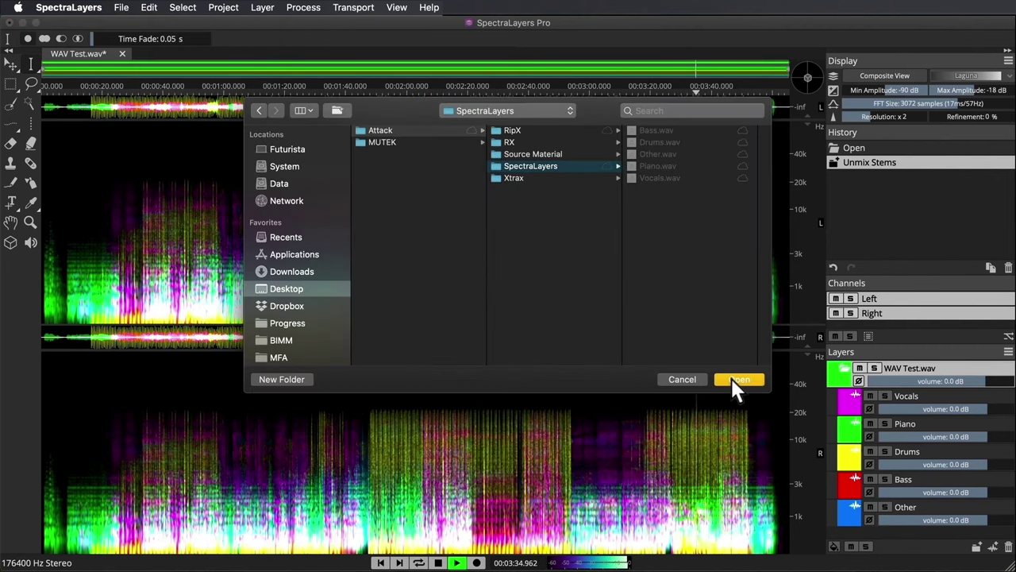
{"action": "left_click", "coordinate": [732, 379]}
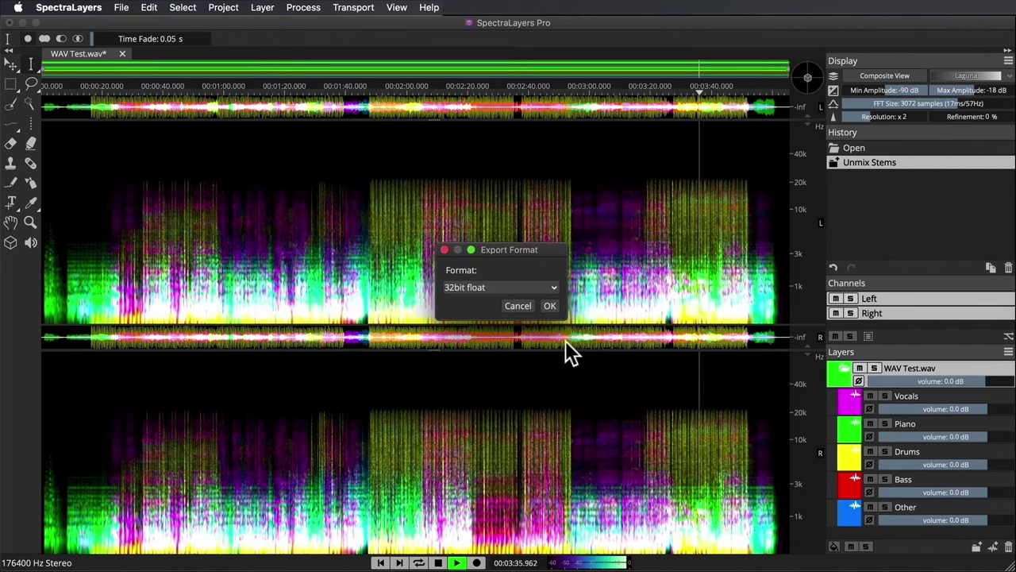
{"action": "left_click", "coordinate": [519, 285]}
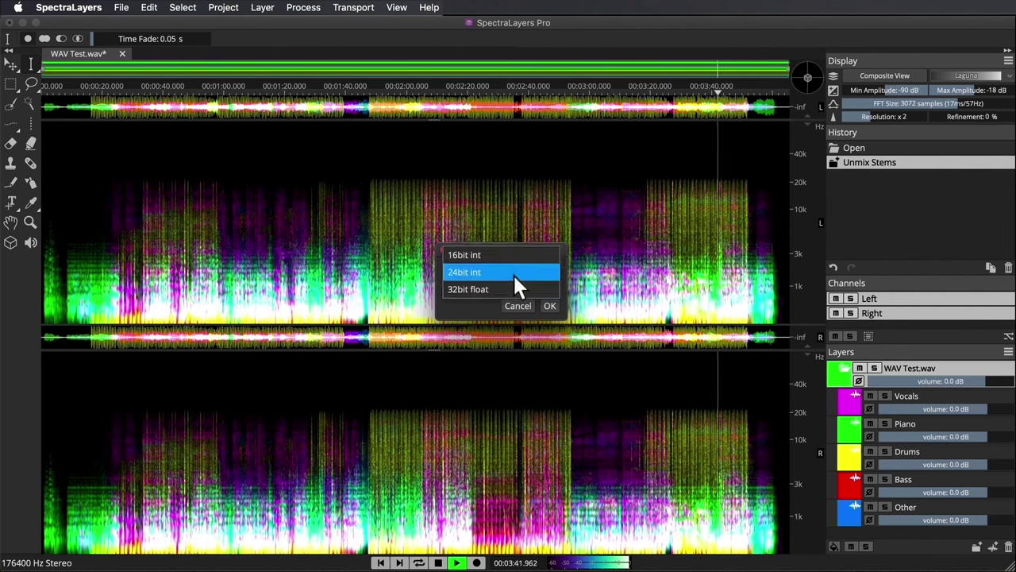
{"action": "left_click", "coordinate": [513, 273]}
{"action": "left_click", "coordinate": [548, 306]}
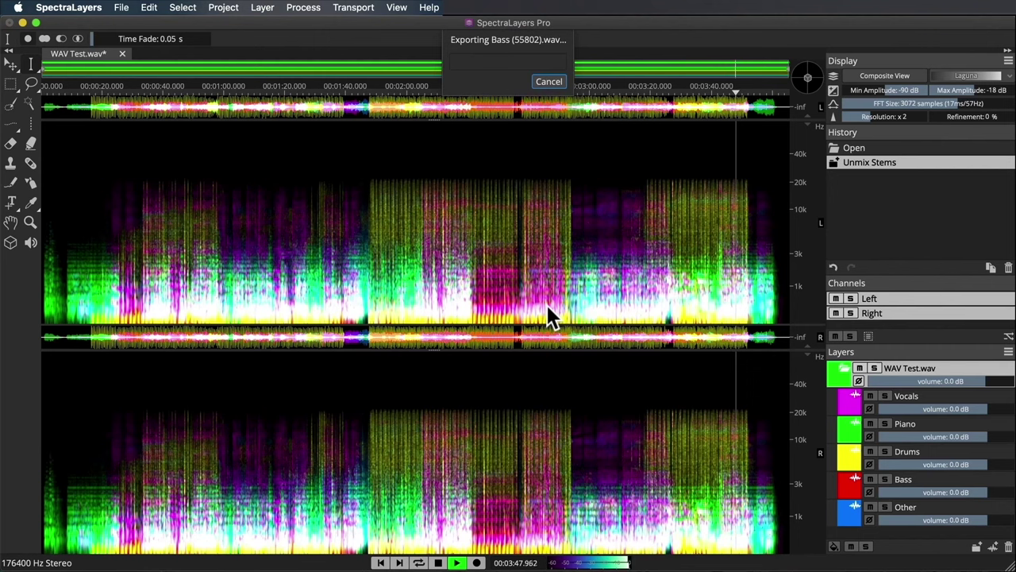
{"action": "left_click", "coordinate": [437, 562]}
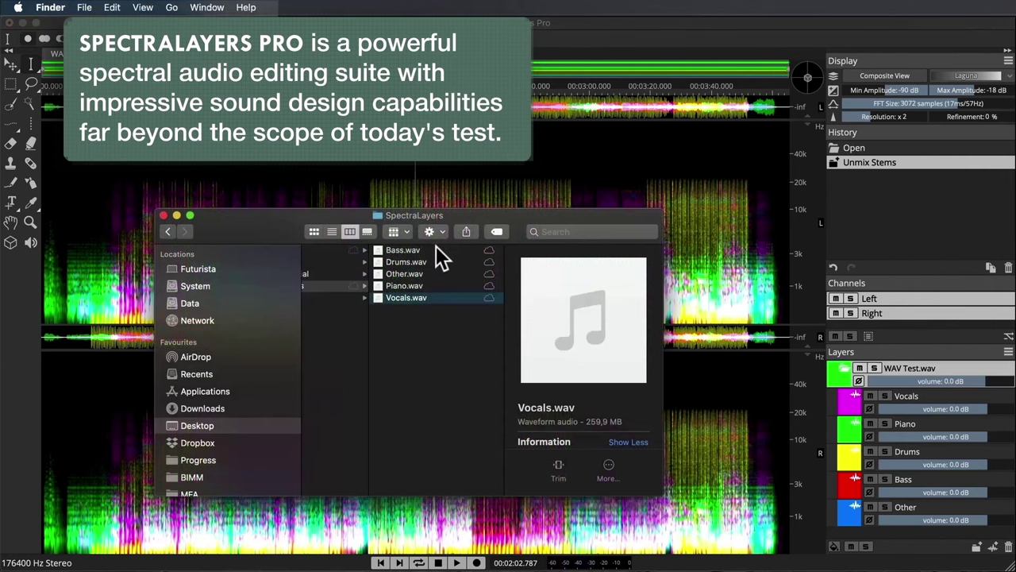
- Quick Look each stem, Bass, Drums, Other, Piano and Vocals, scrubbing through each
{"action": "left_click", "coordinate": [436, 250]}
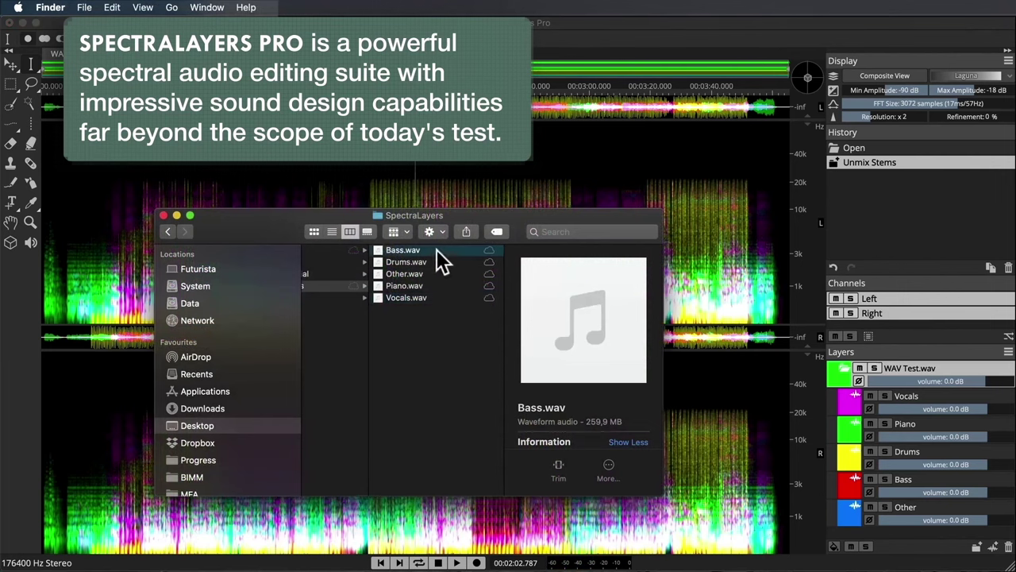
{"action": "key", "text": "space"}
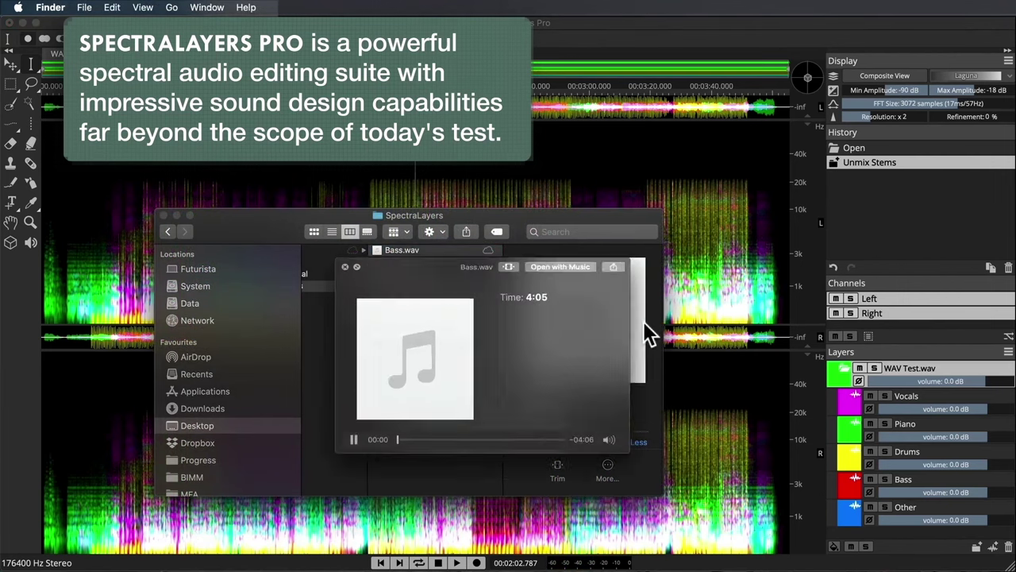
{"action": "left_click_drag", "start_coordinate": [452, 467], "coordinate": [476, 465]}
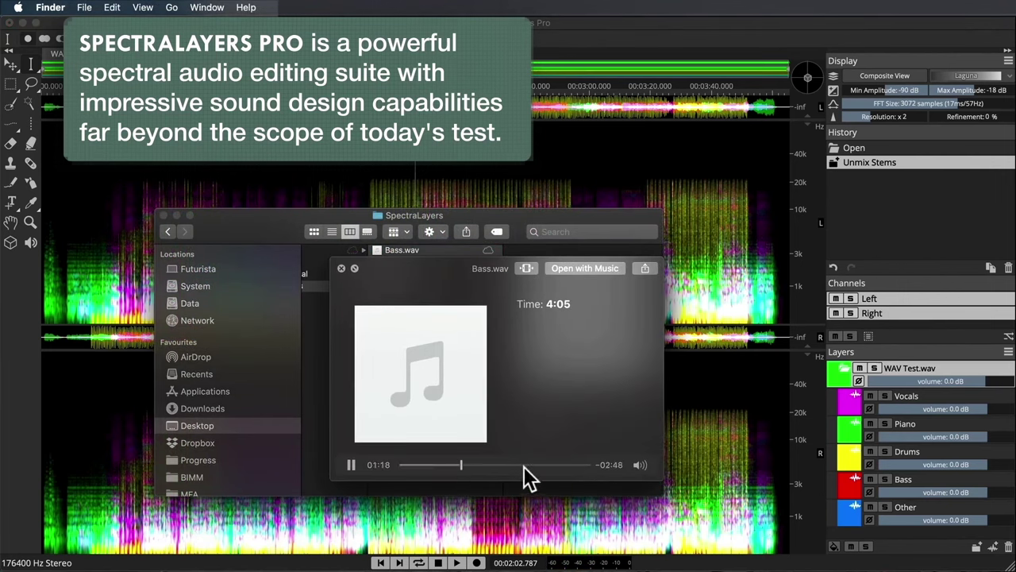
{"action": "key", "text": "Down"}
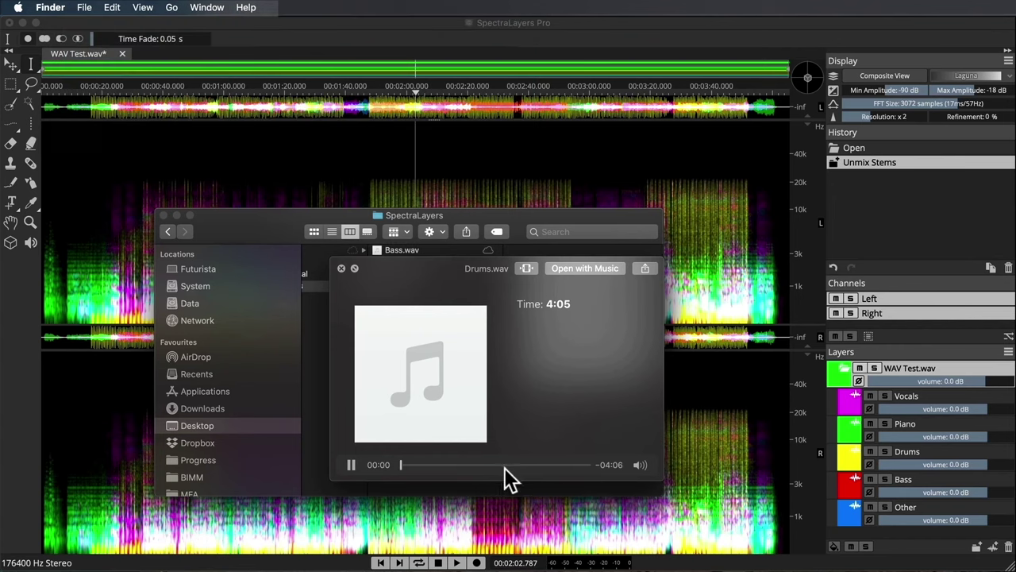
{"action": "left_click", "coordinate": [484, 464]}
{"action": "key", "text": "Down"}
{"action": "left_click", "coordinate": [496, 465]}
{"action": "left_click", "coordinate": [492, 465]}
{"action": "key", "text": "space"}
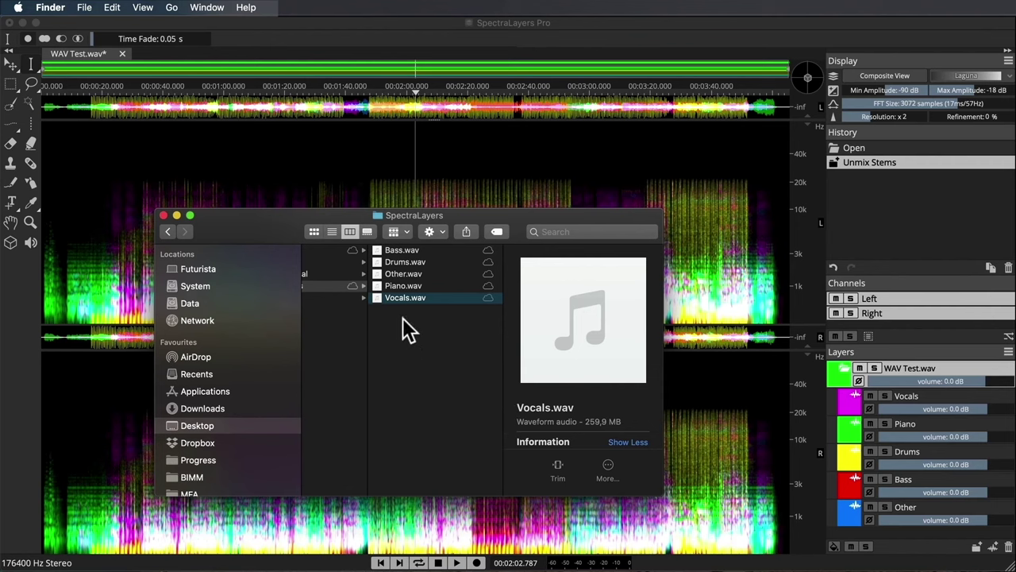
{"action": "left_click_drag", "start_coordinate": [263, 225], "coordinate": [259, 174]}
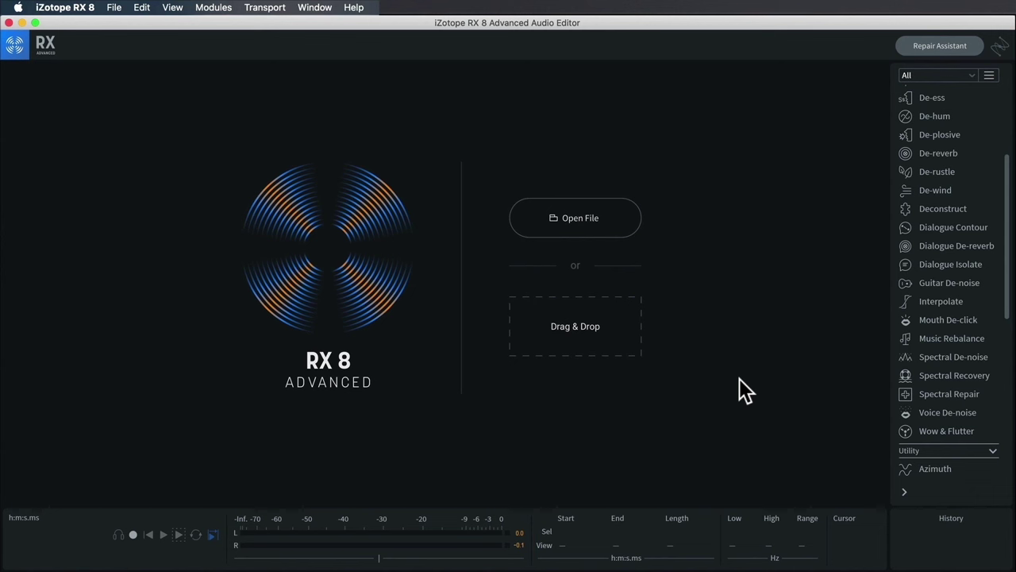
- Load WAV Test.wav from Source Material into RX and place the playhead at 1:42
{"action": "left_click", "coordinate": [569, 219]}
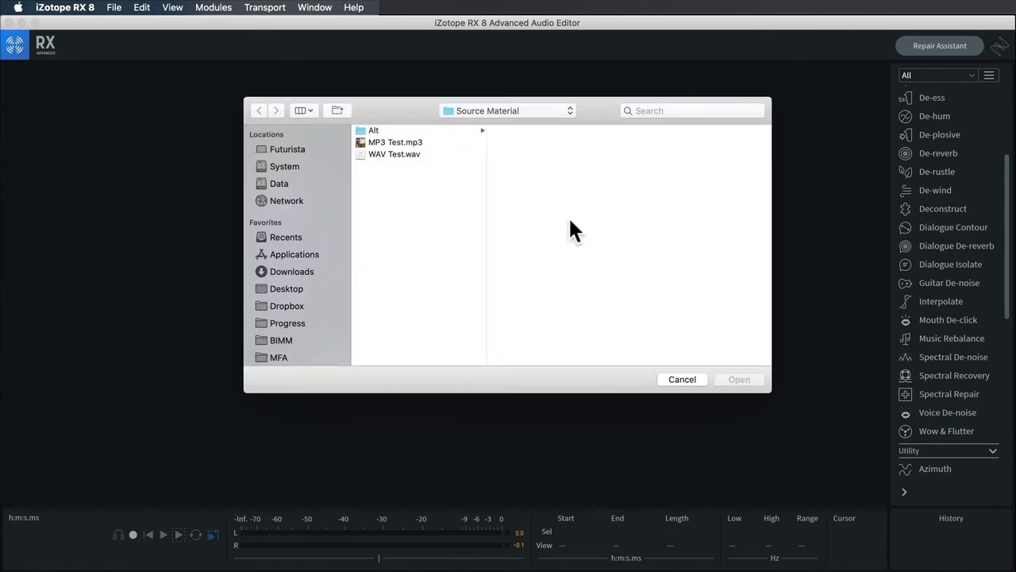
{"action": "left_click", "coordinate": [389, 154]}
{"action": "left_click", "coordinate": [737, 379]}
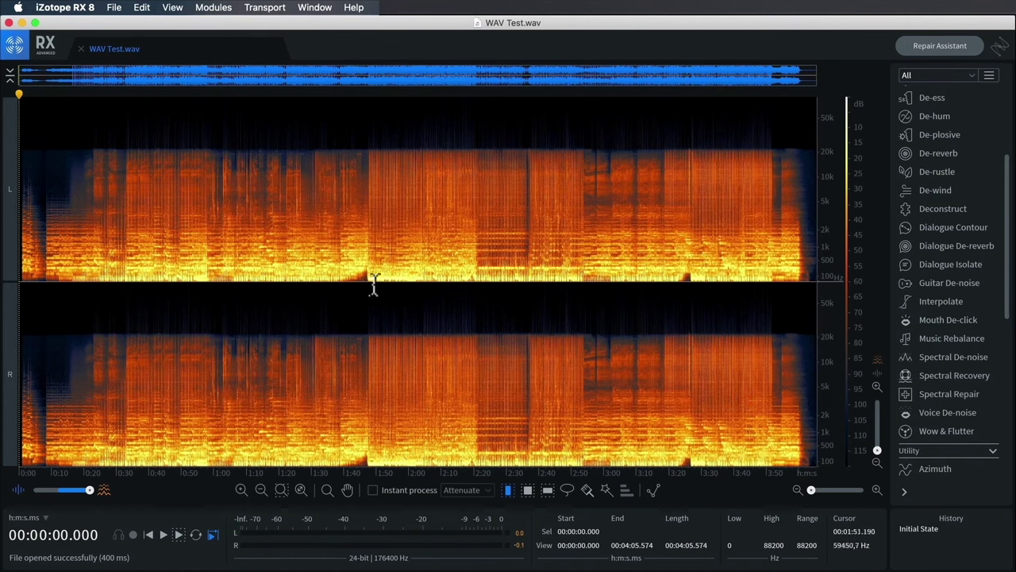
{"action": "left_click", "coordinate": [352, 278]}
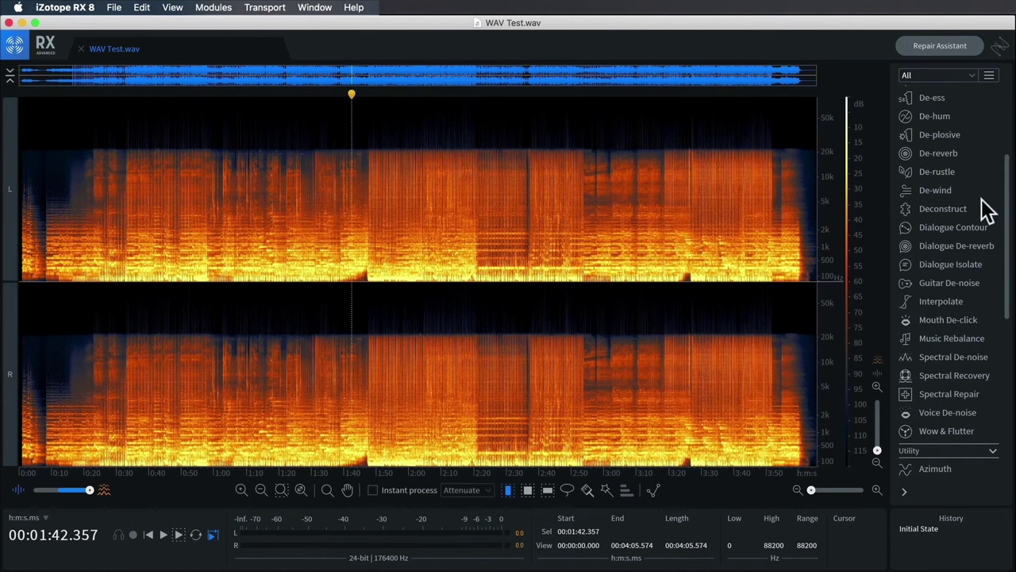
{"action": "scroll", "coordinate": [966, 167], "scroll_direction": "down", "scroll_amount": 2}
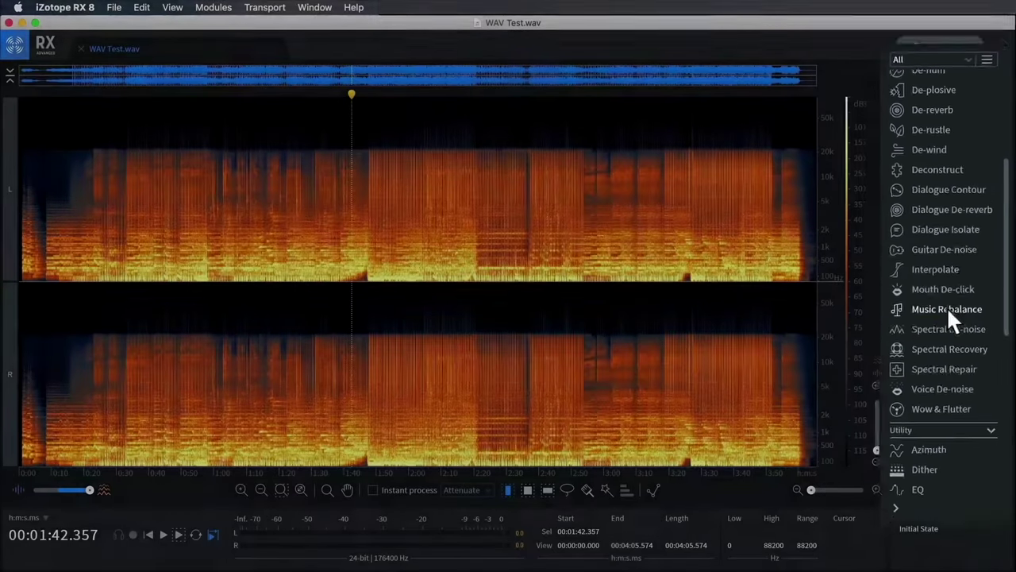
- Open Music Rebalance and try Bass at -3,0 dB and Percussion at +4,0 dB
{"action": "left_click", "coordinate": [952, 306]}
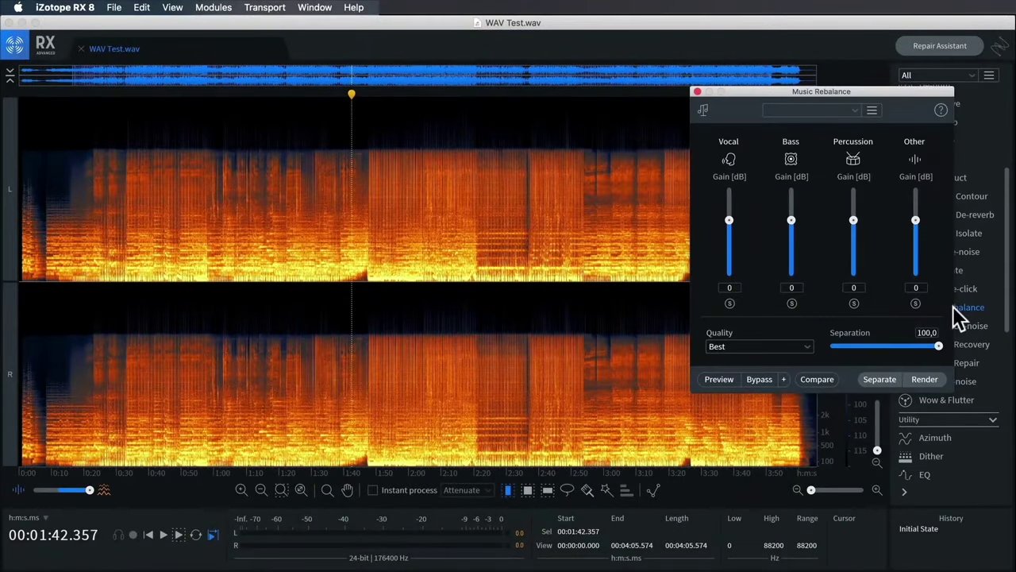
{"action": "left_click_drag", "start_coordinate": [871, 87], "coordinate": [663, 112]}
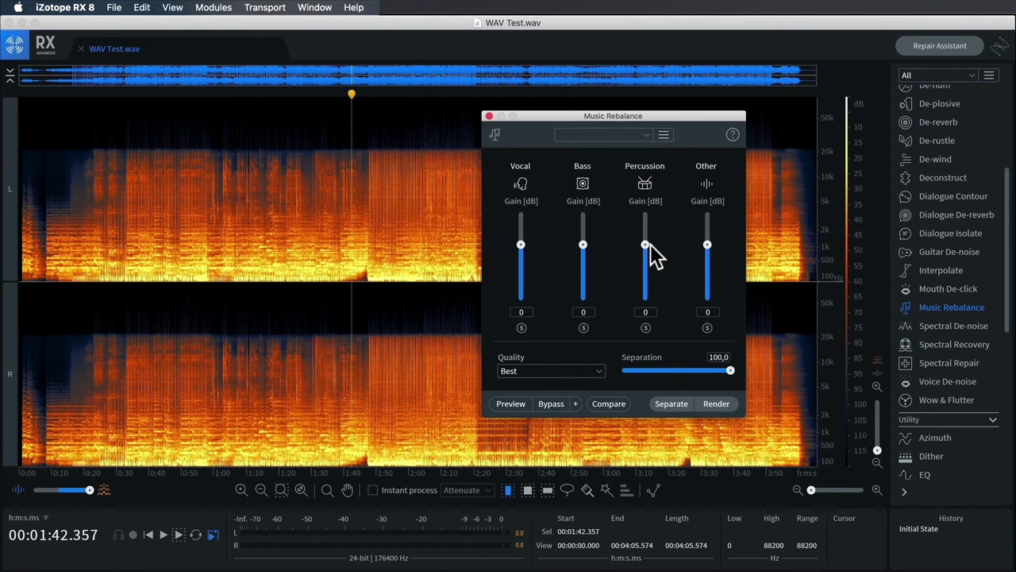
{"action": "left_click_drag", "start_coordinate": [583, 245], "coordinate": [584, 258]}
{"action": "left_click_drag", "start_coordinate": [645, 245], "coordinate": [644, 230]}
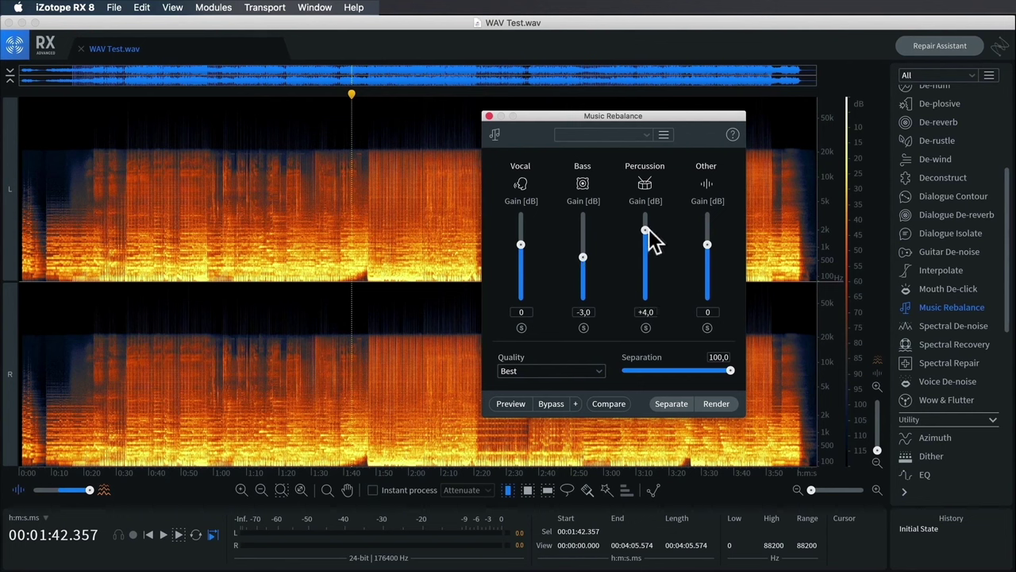
{"action": "left_click", "coordinate": [646, 312]}
- Mute Bass and Percussion, reset both gains to 0, and lower Separation to 75,0
{"action": "left_click_drag", "start_coordinate": [583, 245], "coordinate": [604, 415]}
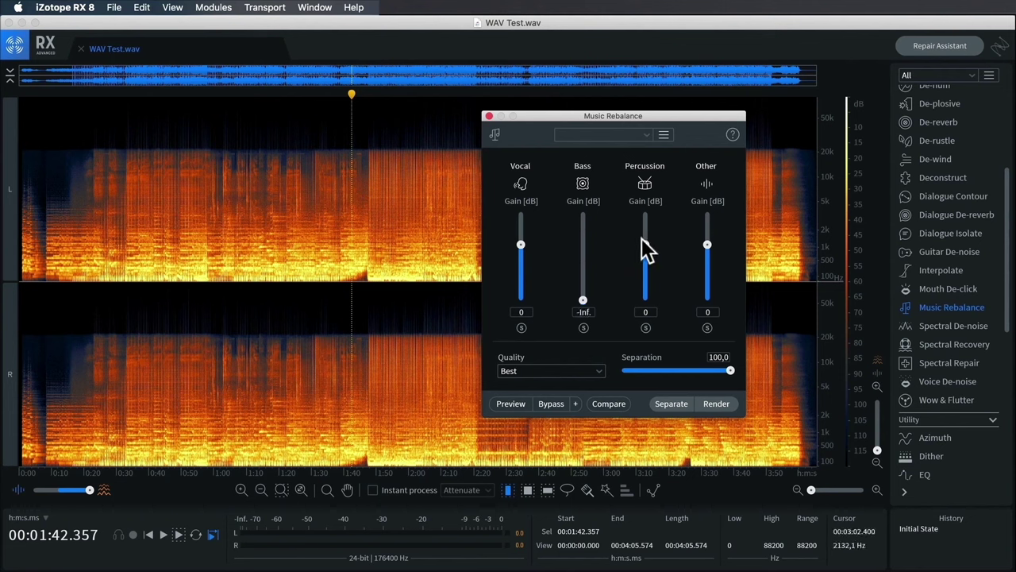
{"action": "left_click_drag", "start_coordinate": [642, 238], "coordinate": [634, 383]}
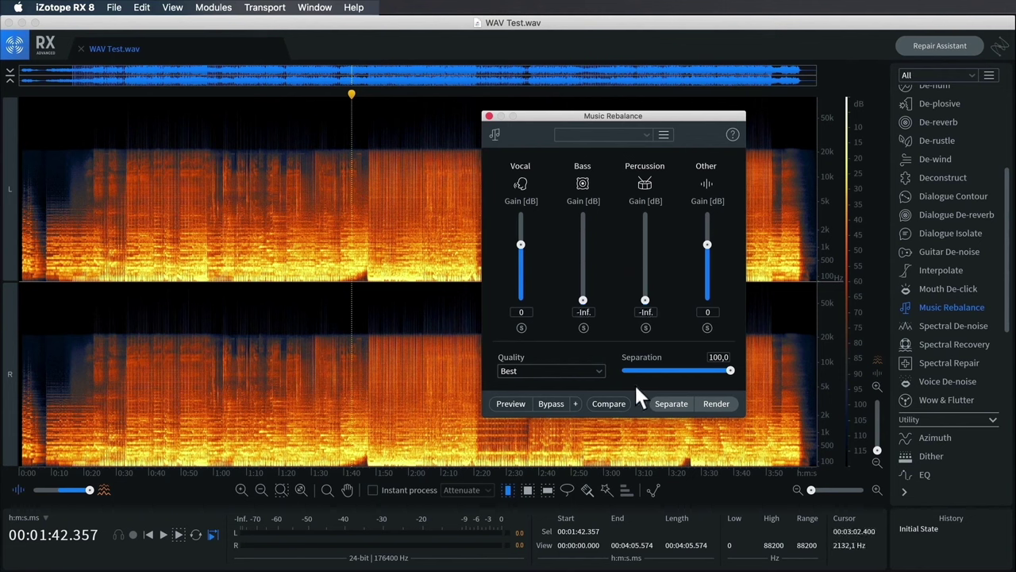
{"action": "double_click", "coordinate": [582, 297]}
{"action": "double_click", "coordinate": [644, 299]}
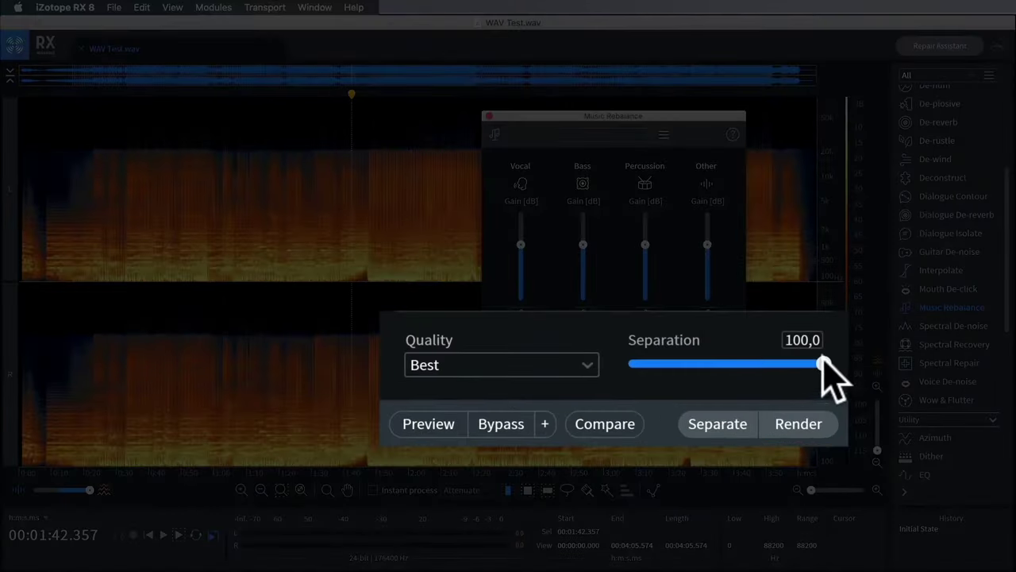
{"action": "left_click_drag", "start_coordinate": [728, 371], "coordinate": [703, 369]}
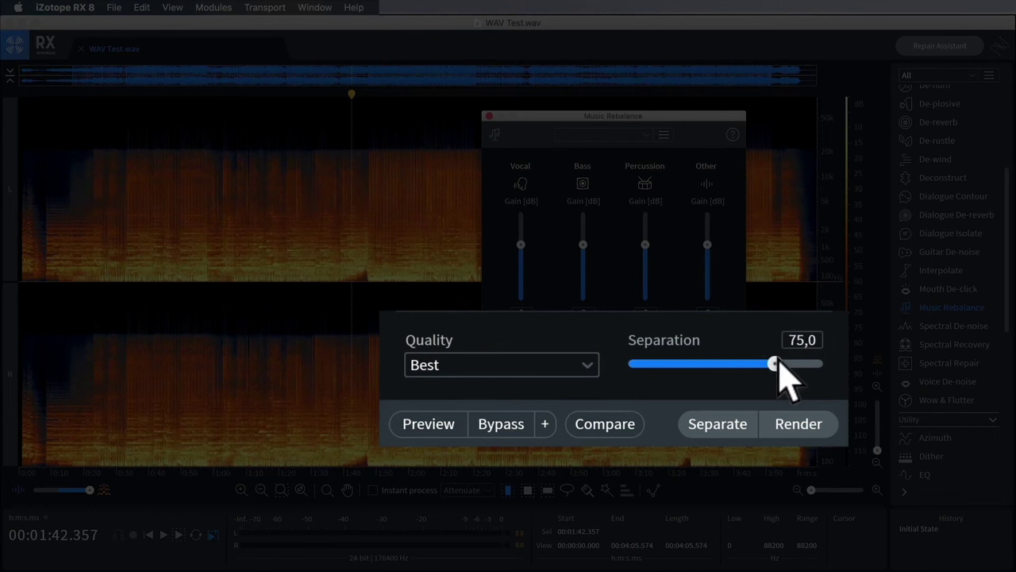
- Run the separation at Best quality with Separation back at 100,0
{"action": "left_click_drag", "start_coordinate": [777, 362], "coordinate": [823, 364]}
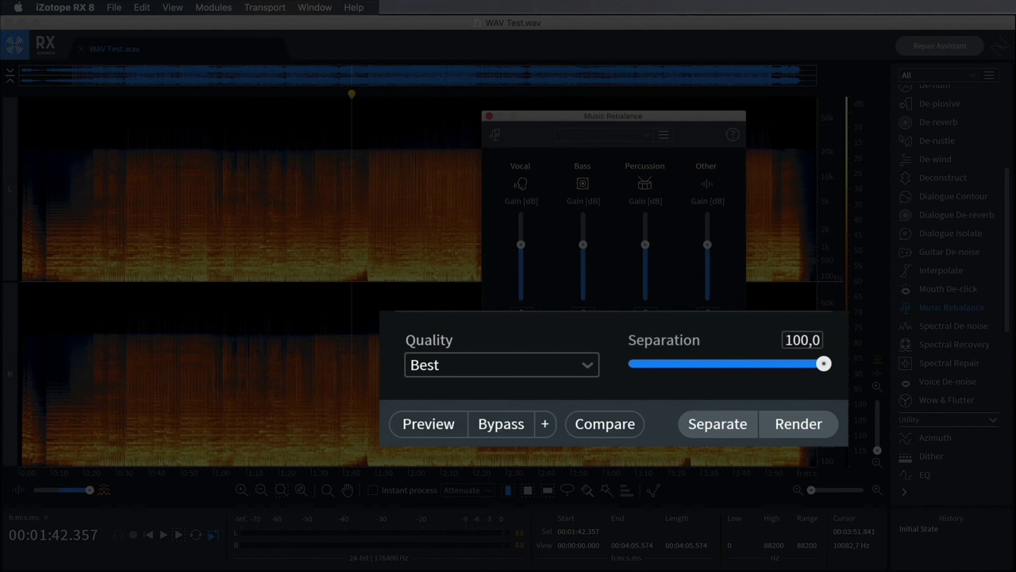
{"action": "left_click", "coordinate": [591, 362]}
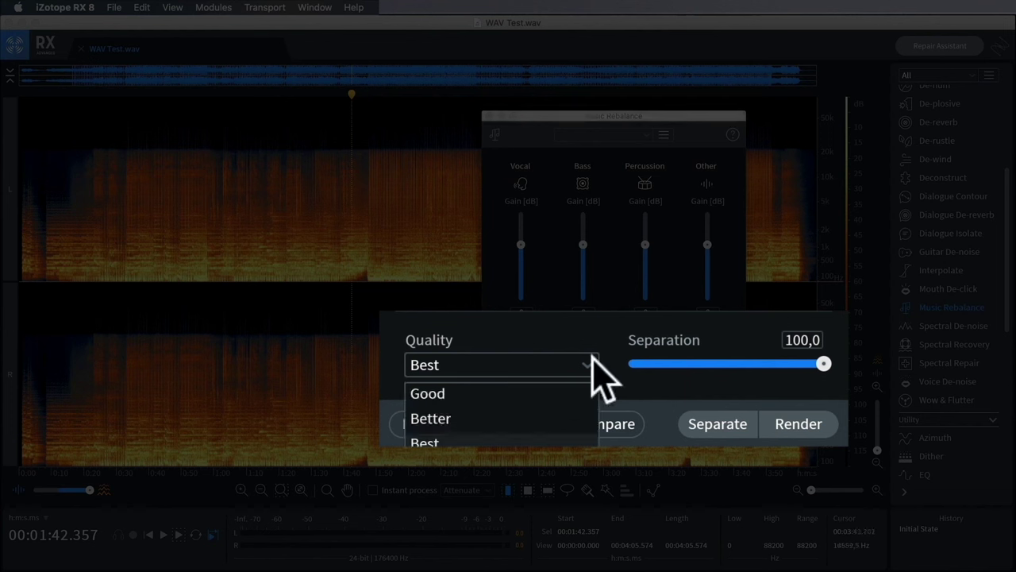
{"action": "left_click", "coordinate": [563, 436]}
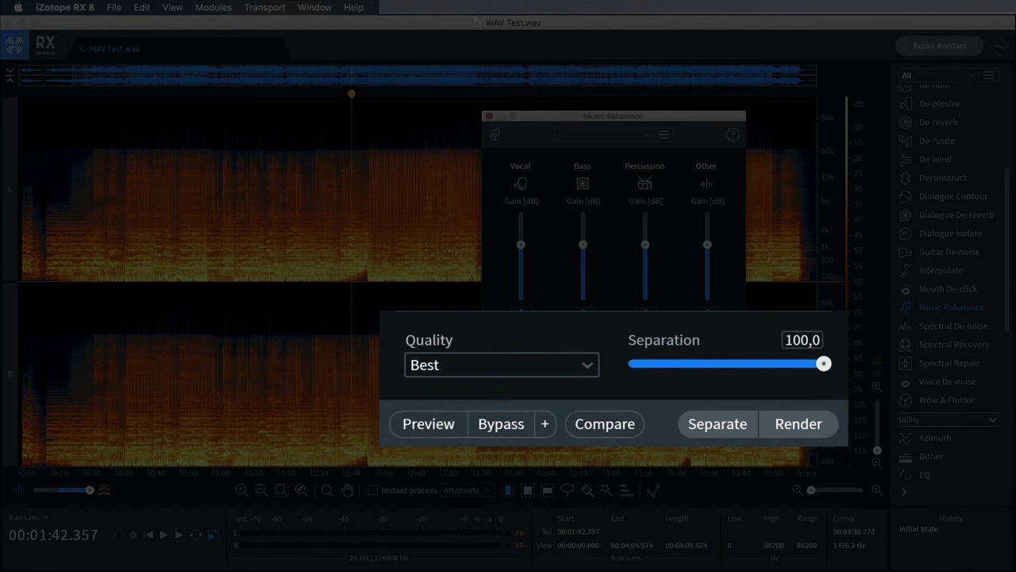
{"action": "left_click", "coordinate": [736, 424]}
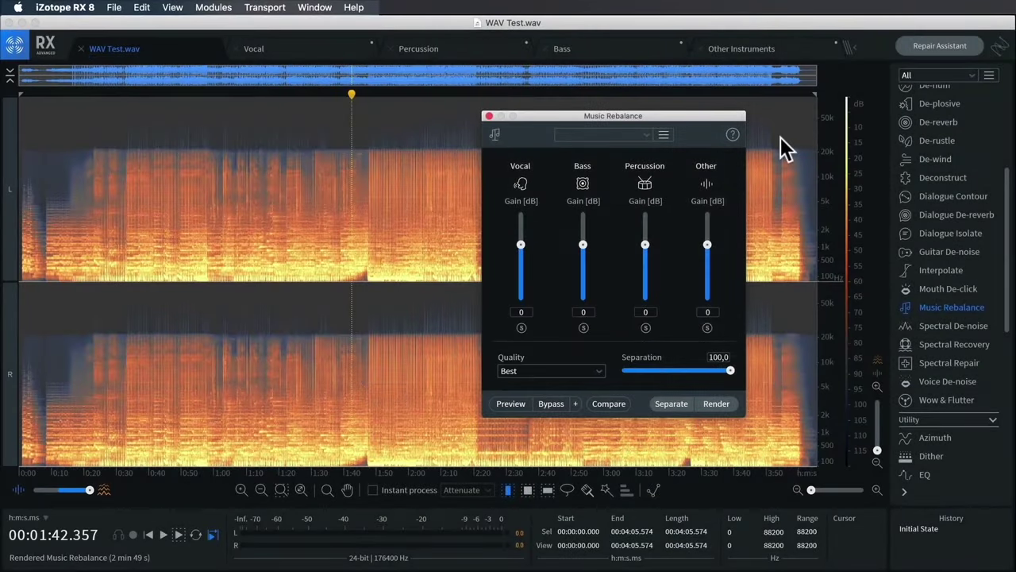
- Close Music Rebalance and look through the separated stem tabs, ending on Vocal
{"action": "left_click", "coordinate": [488, 115]}
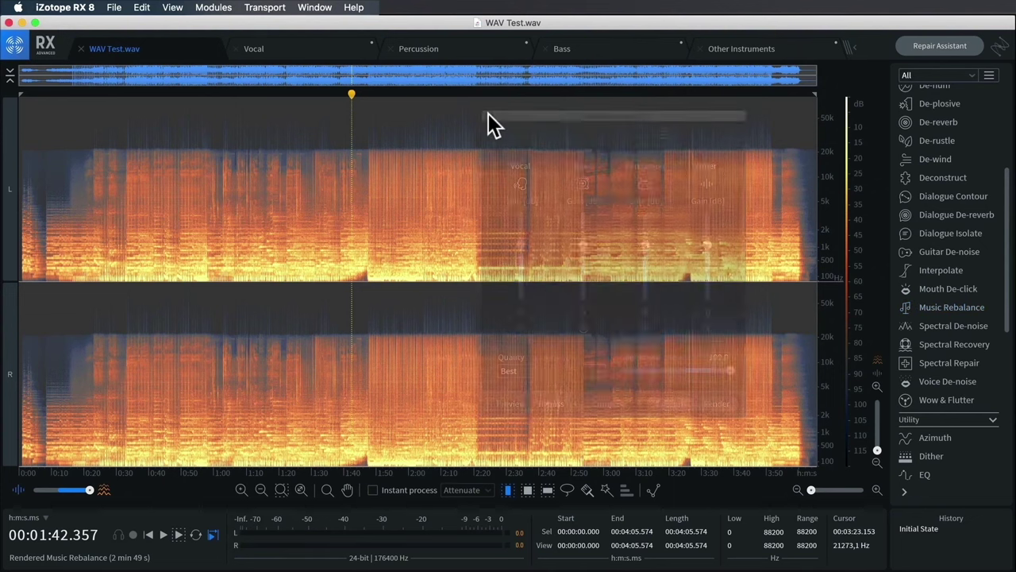
{"action": "left_click", "coordinate": [294, 48]}
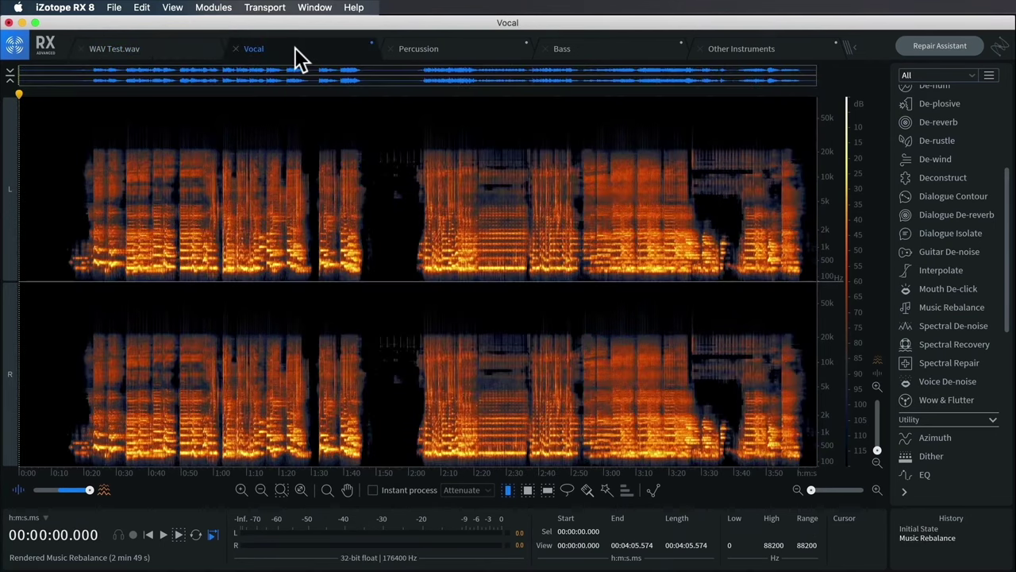
{"action": "left_click", "coordinate": [441, 52]}
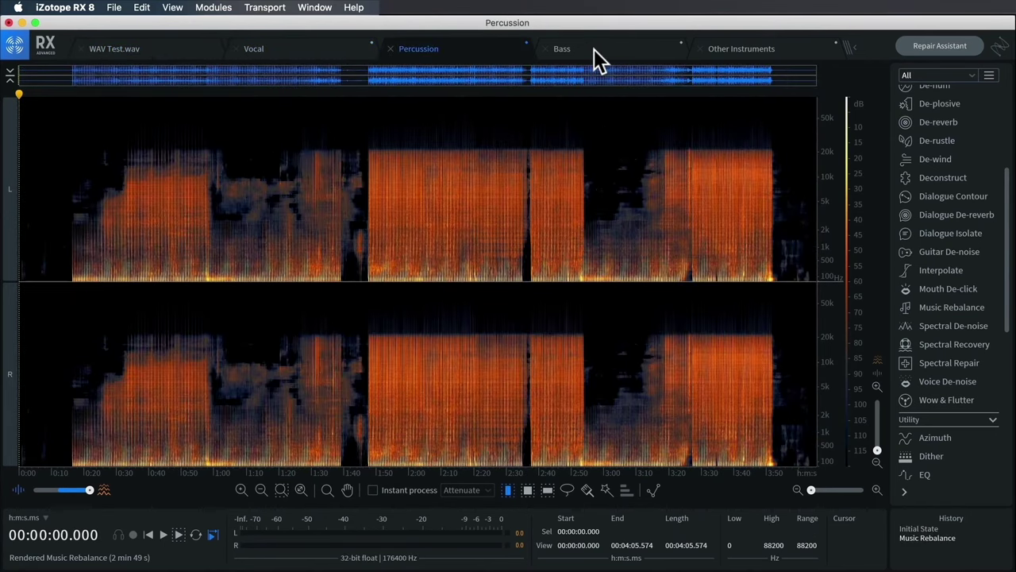
{"action": "left_click", "coordinate": [594, 49]}
{"action": "left_click", "coordinate": [759, 47]}
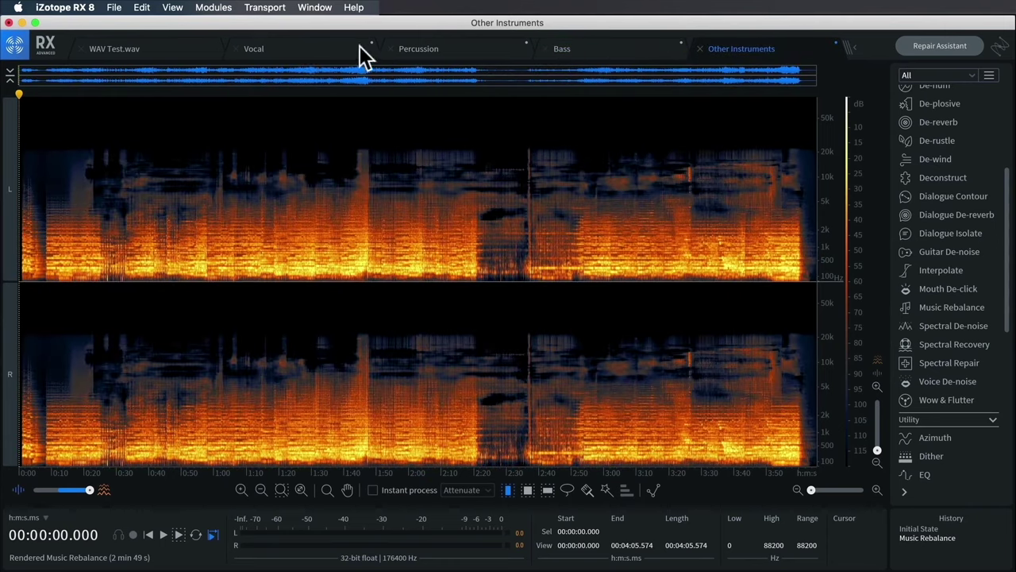
{"action": "left_click", "coordinate": [304, 47]}
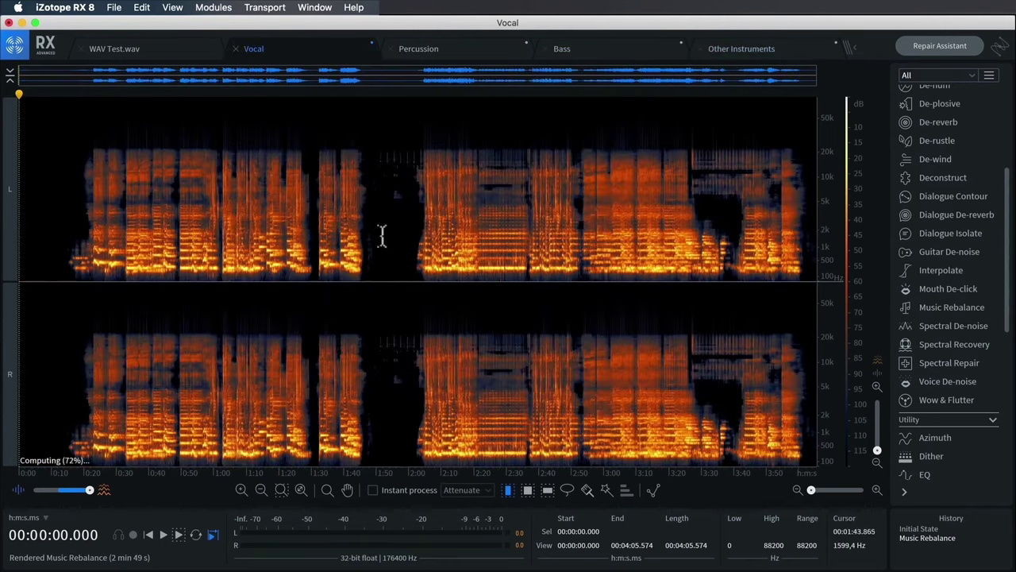
- Play the Vocal stem from 2:08, then again from 3:25
{"action": "left_click", "coordinate": [435, 276]}
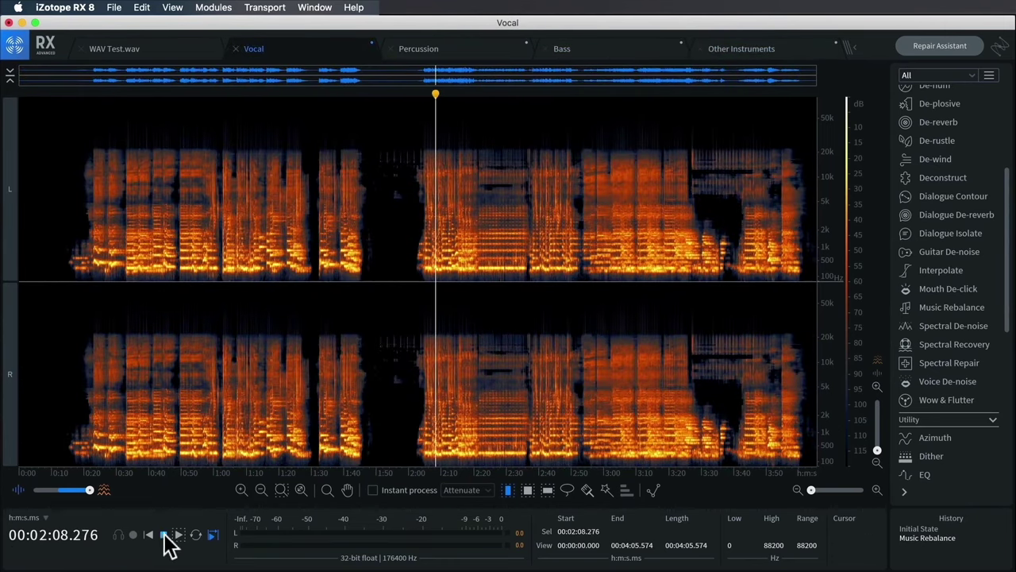
{"action": "left_click", "coordinate": [163, 535]}
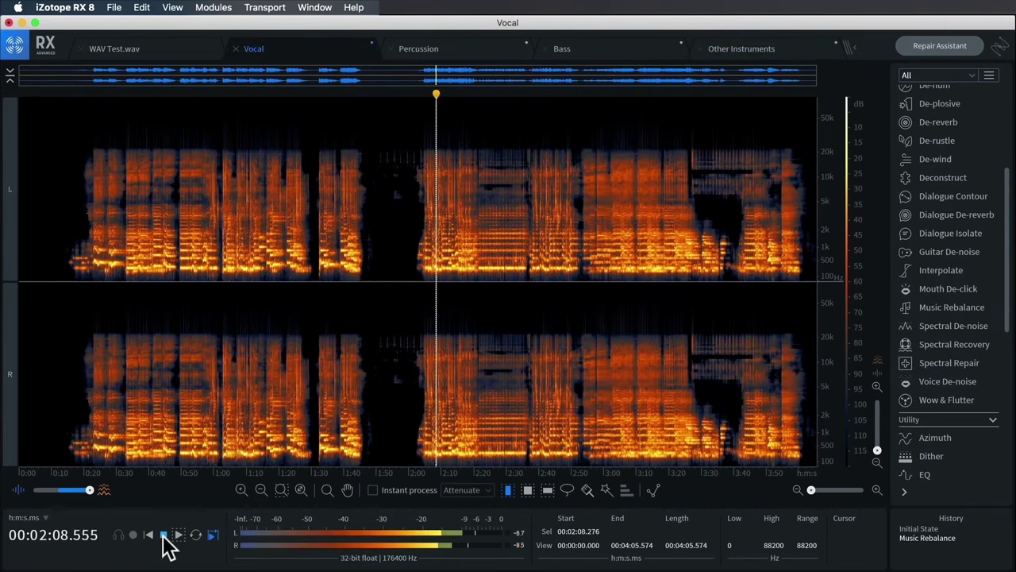
{"action": "left_click", "coordinate": [693, 258]}
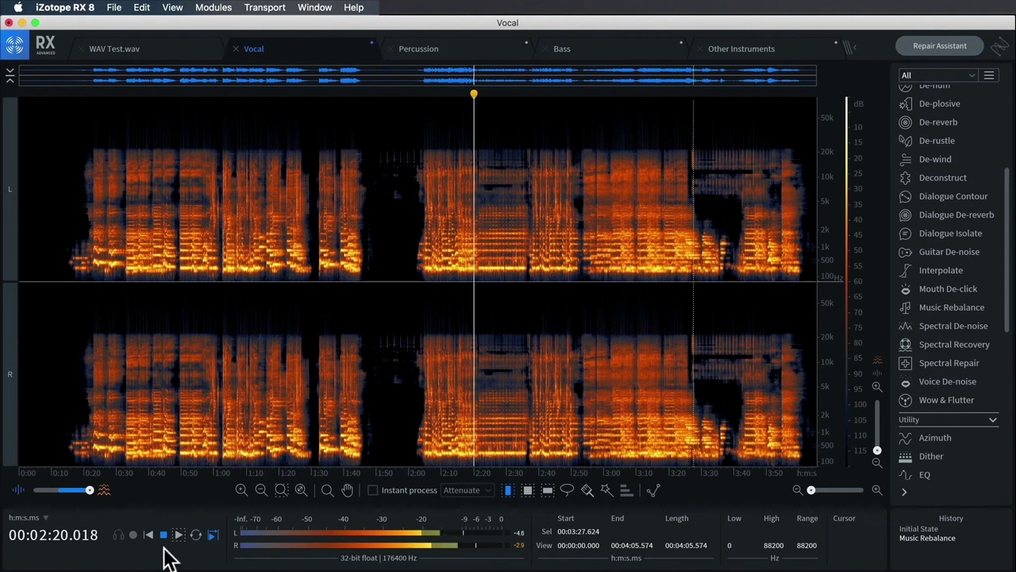
{"action": "left_click", "coordinate": [163, 534]}
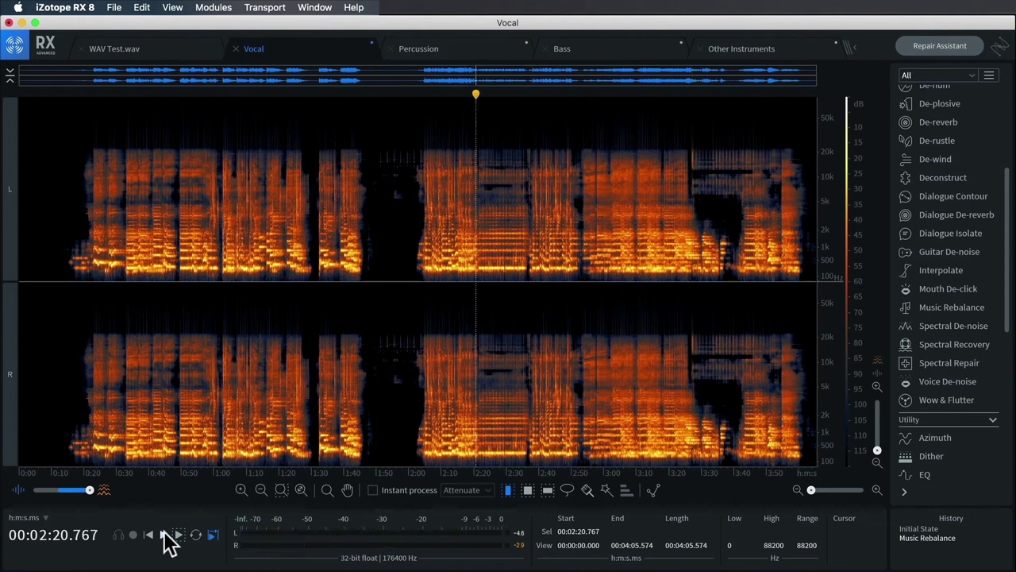
{"action": "left_click", "coordinate": [687, 256]}
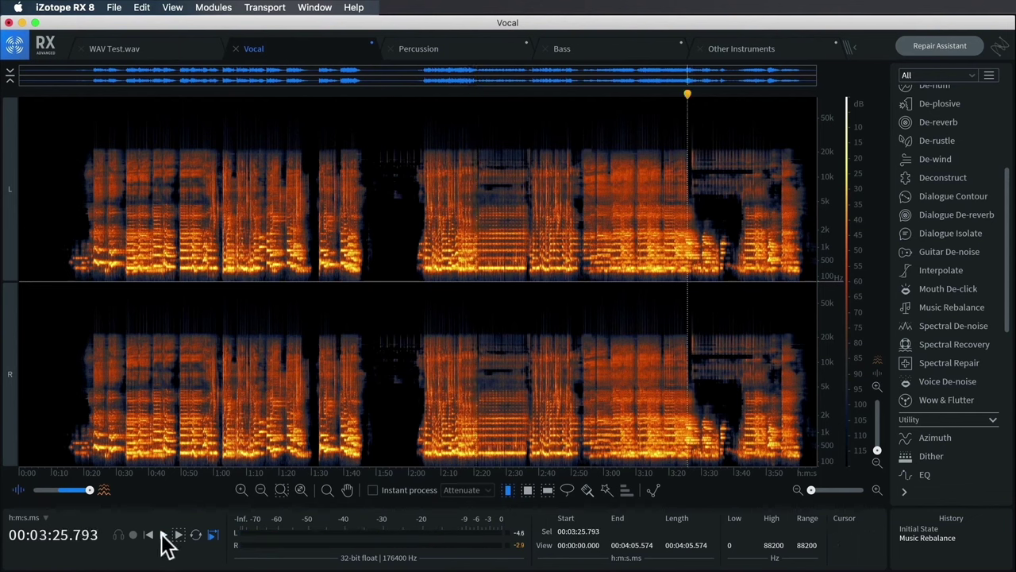
{"action": "left_click", "coordinate": [164, 534]}
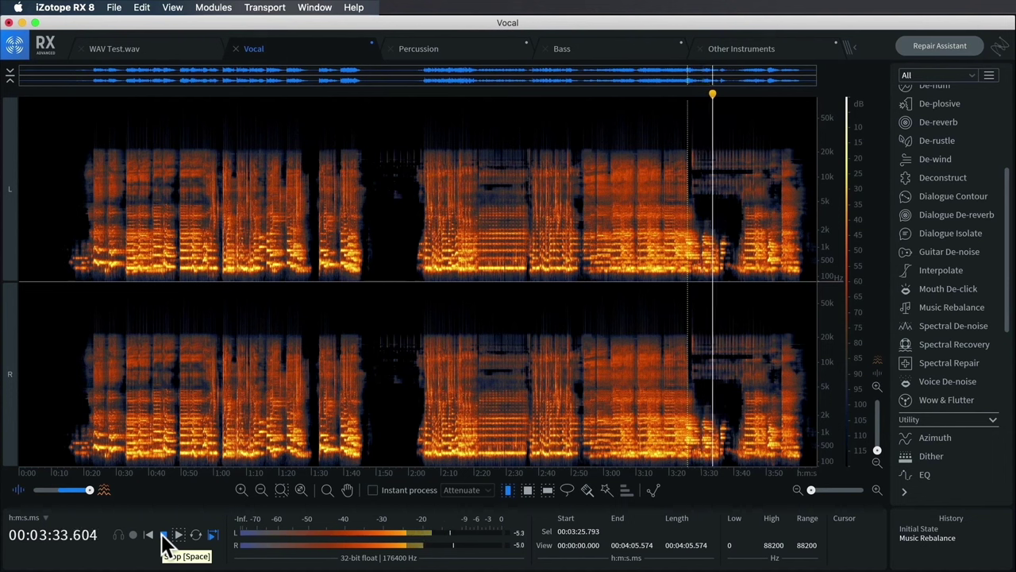
{"action": "left_click", "coordinate": [163, 534]}
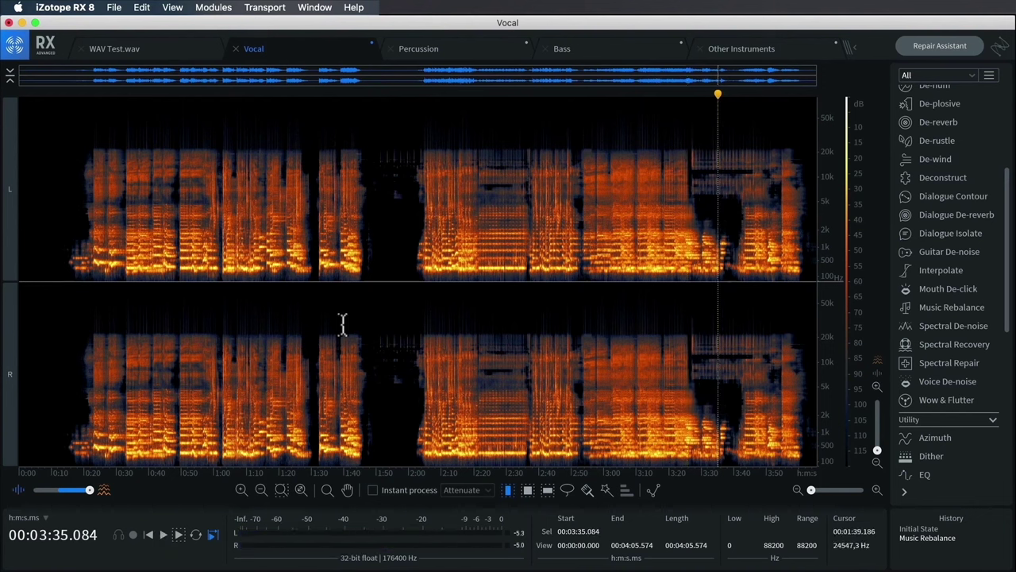
- Audition the Percussion stem from 2:24 until about 3:15
{"action": "left_click", "coordinate": [481, 49]}
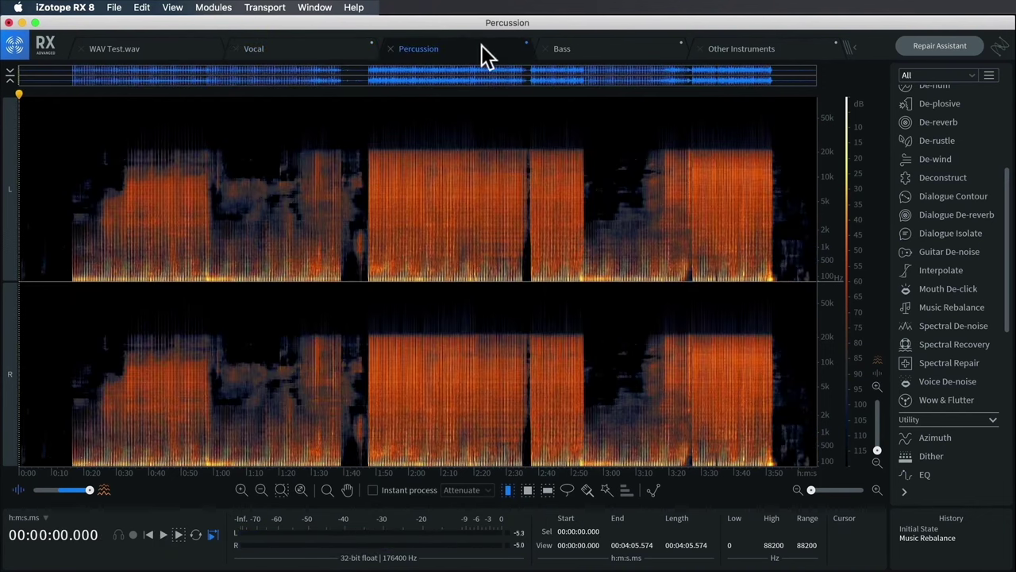
{"action": "left_click", "coordinate": [489, 273]}
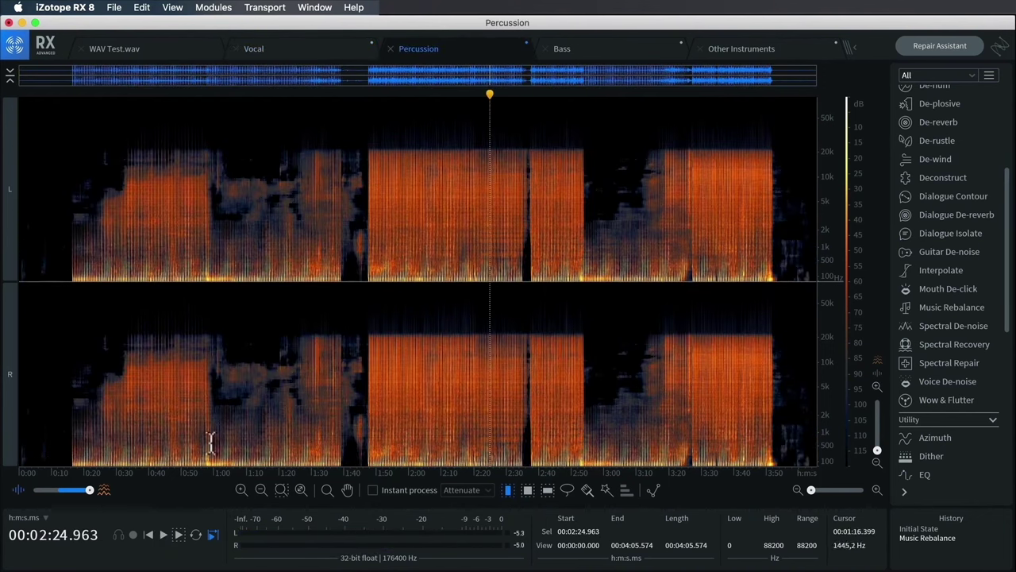
{"action": "left_click", "coordinate": [177, 534]}
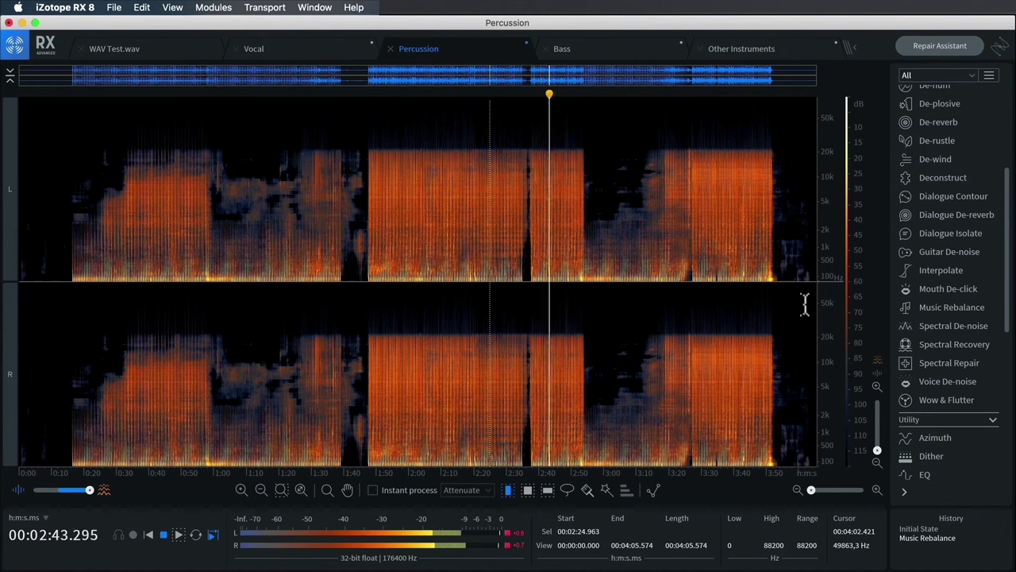
{"action": "left_click", "coordinate": [640, 273]}
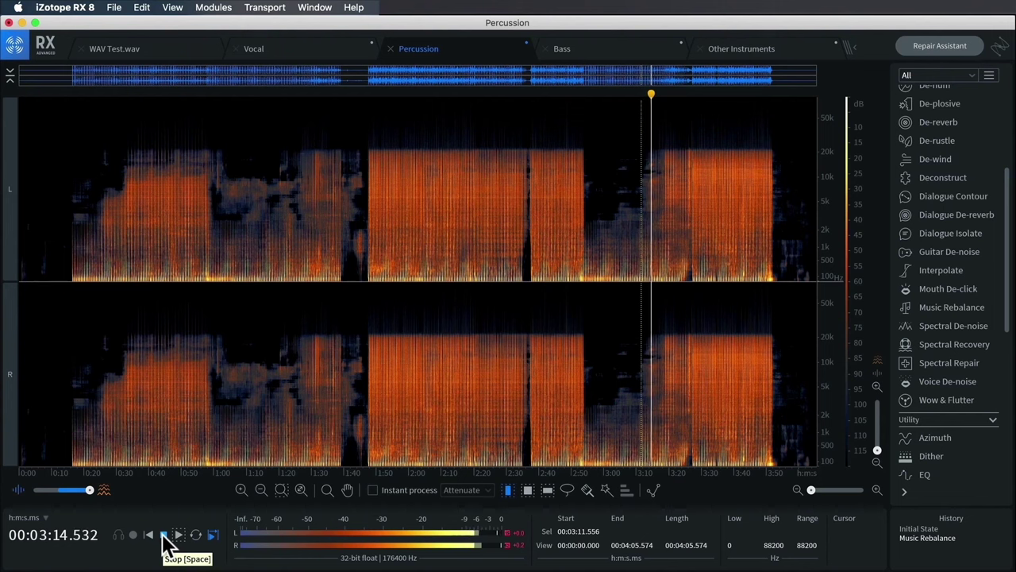
{"action": "left_click", "coordinate": [164, 535]}
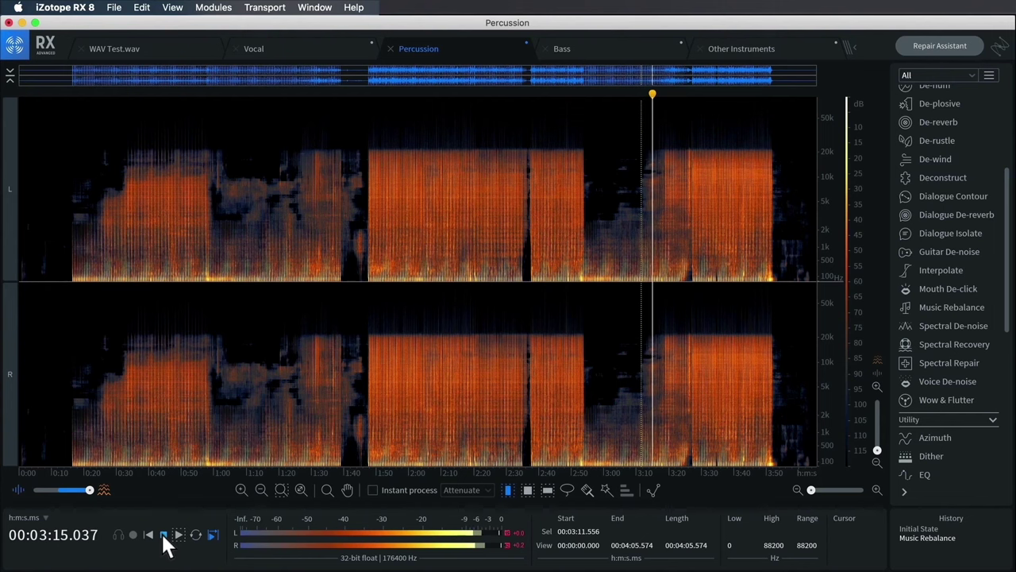
{"action": "left_click", "coordinate": [622, 50]}
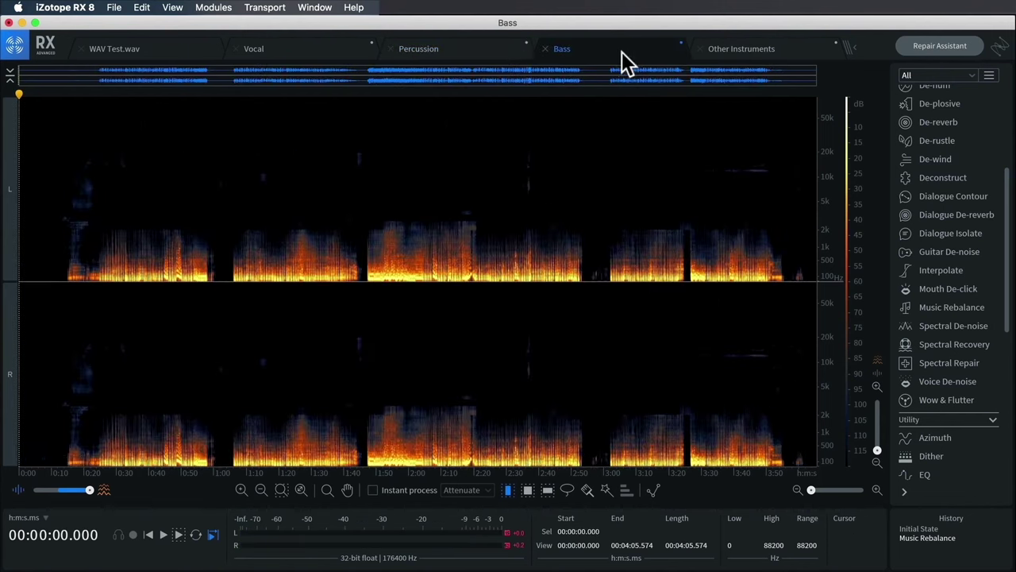
- Play the Bass stem from about 2:18 until roughly 2:36
{"action": "left_click", "coordinate": [399, 282]}
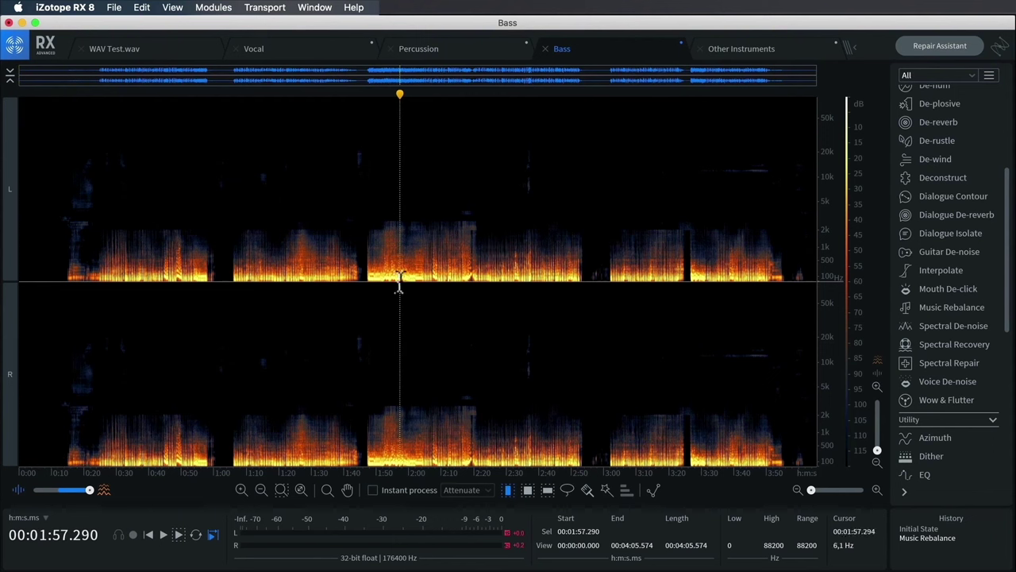
{"action": "left_click", "coordinate": [167, 538]}
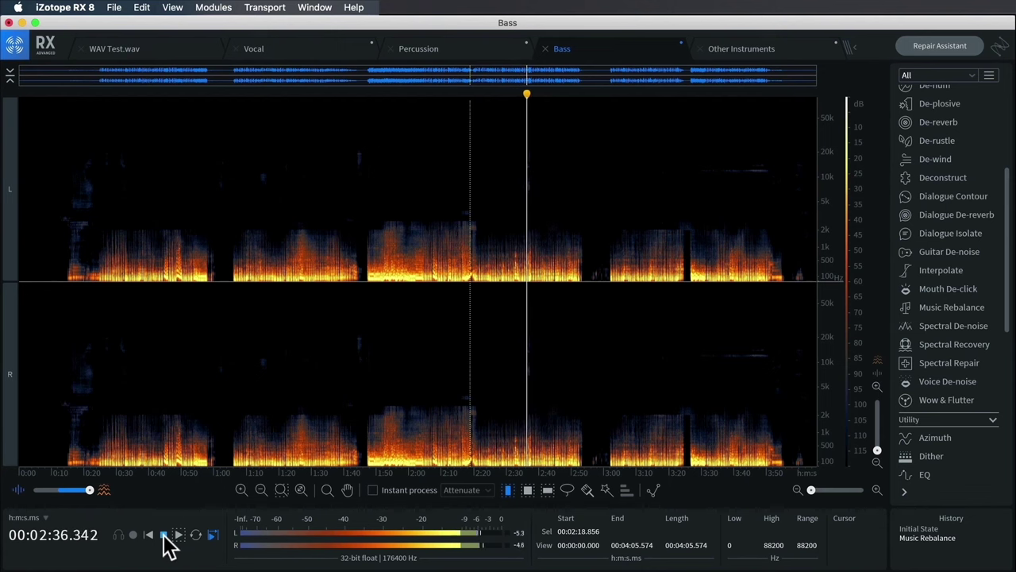
{"action": "left_click", "coordinate": [163, 534]}
- Switch to the Other Instruments stem and listen to it from 2:00
{"action": "left_click", "coordinate": [766, 49]}
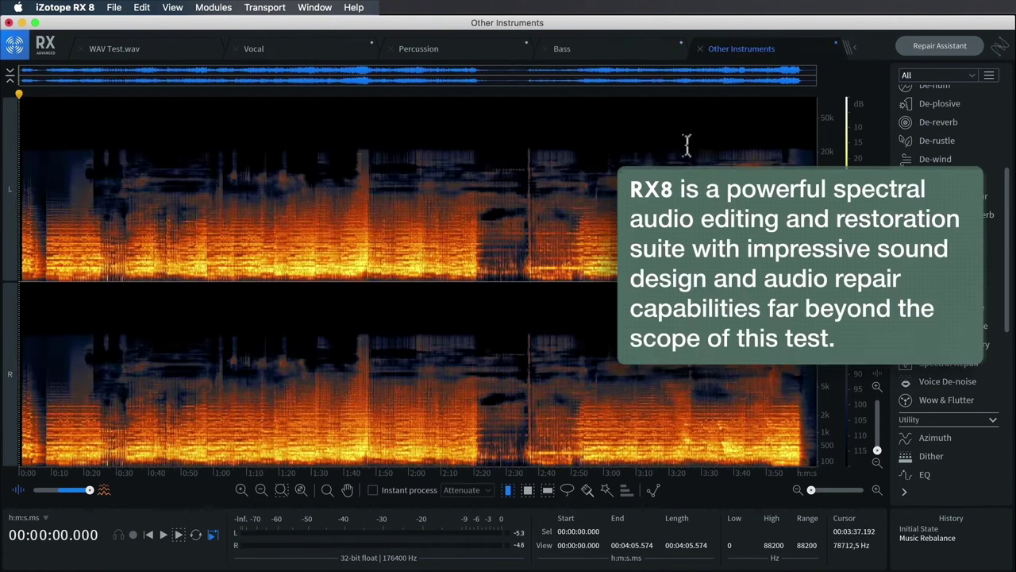
{"action": "left_click", "coordinate": [408, 268]}
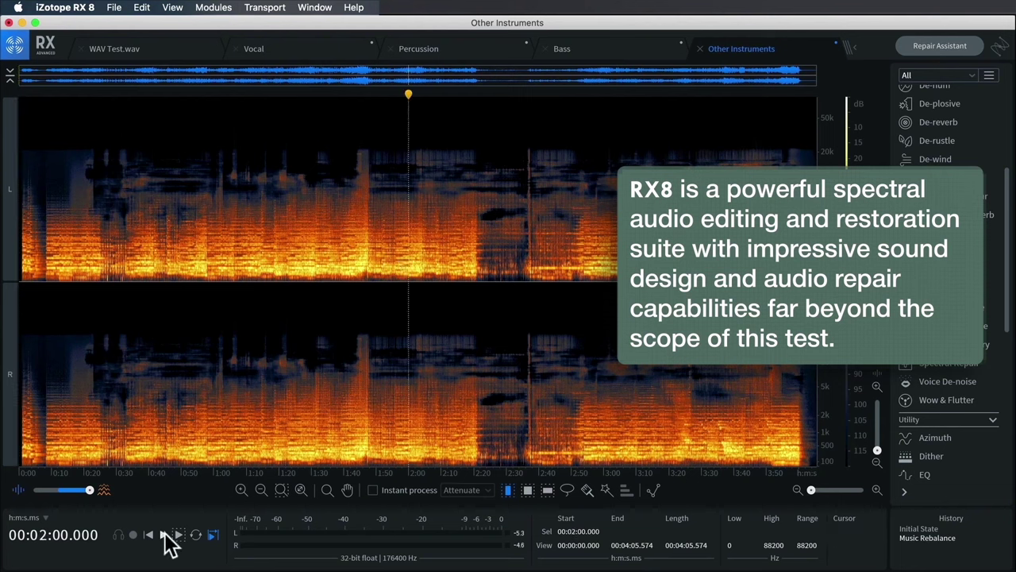
{"action": "left_click", "coordinate": [163, 534]}
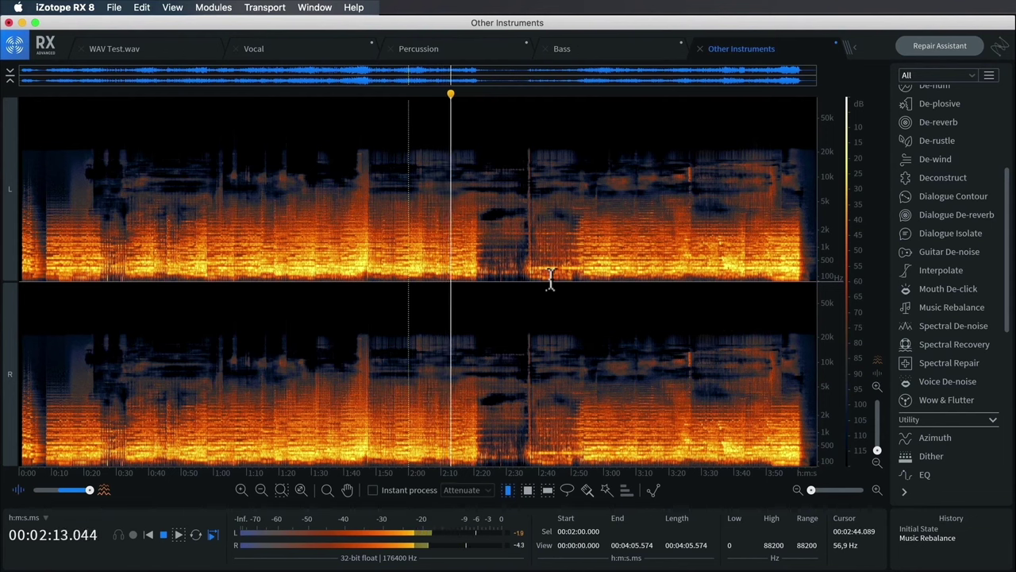
{"action": "left_click", "coordinate": [551, 280]}
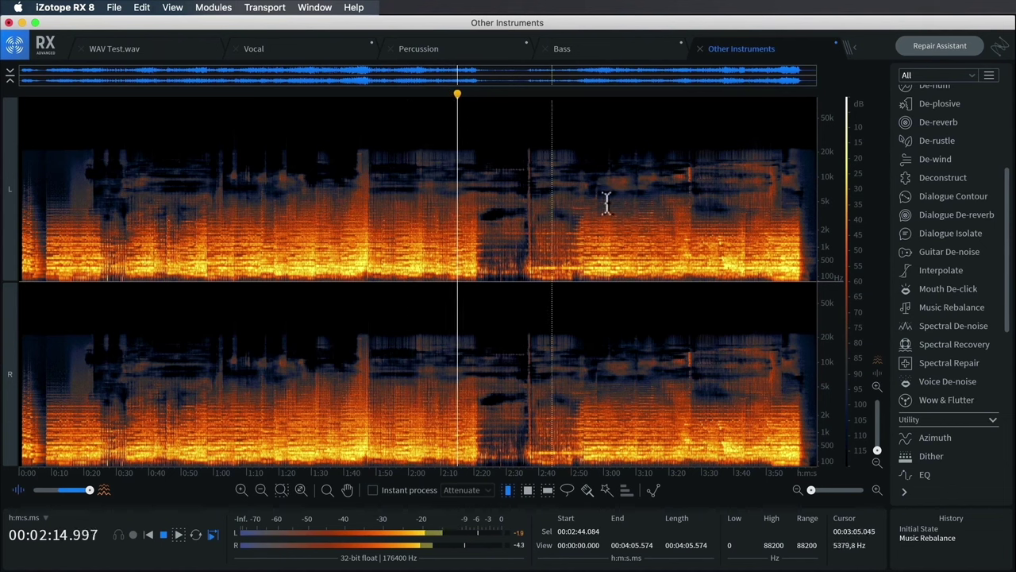
{"action": "left_click", "coordinate": [171, 537]}
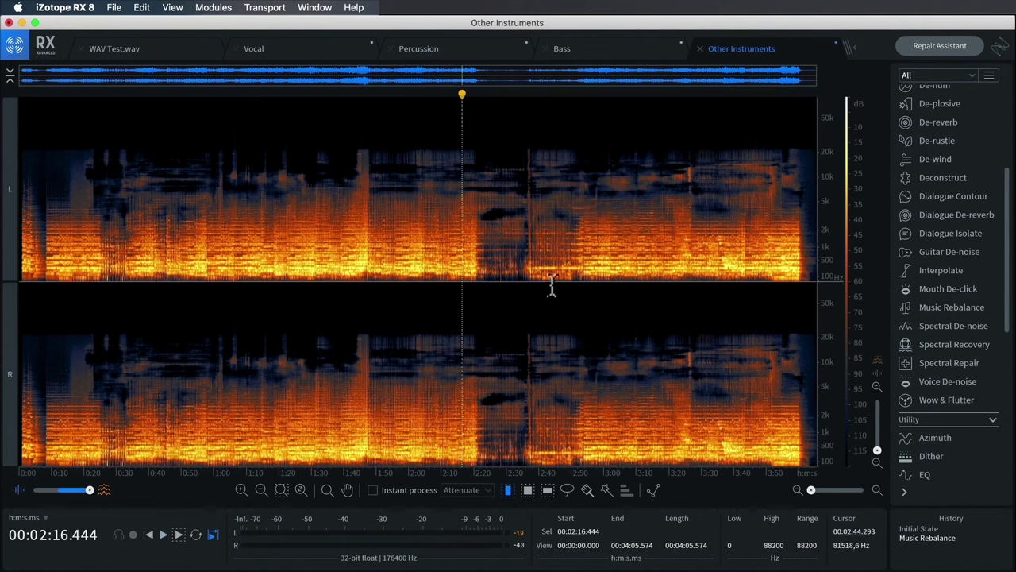
- Listen to Other Instruments again from 2:46 to around 2:51
{"action": "left_click", "coordinate": [558, 283]}
{"action": "left_click", "coordinate": [163, 536]}
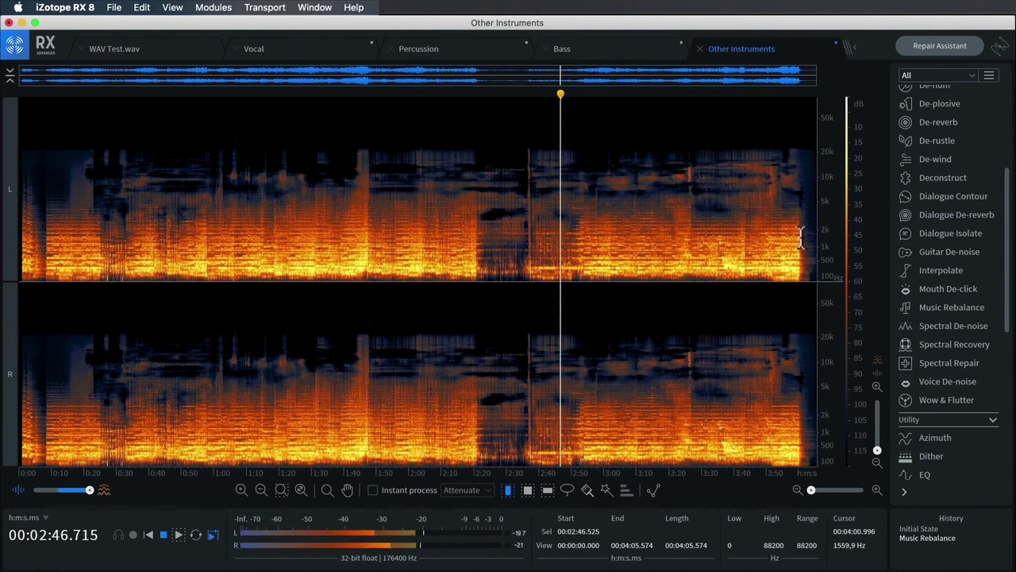
{"action": "left_click", "coordinate": [625, 279]}
{"action": "left_click", "coordinate": [658, 270]}
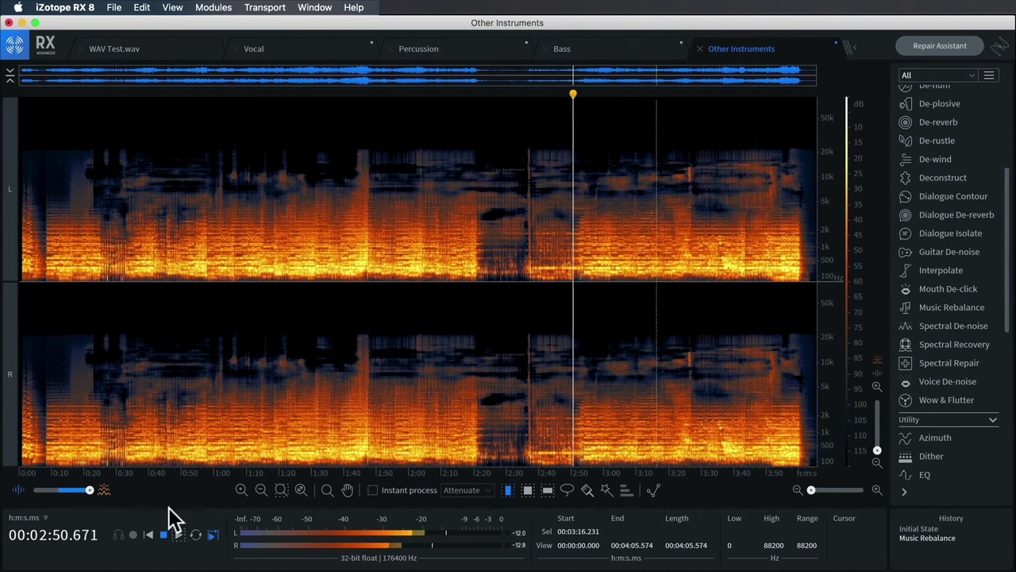
{"action": "left_click", "coordinate": [164, 535]}
{"action": "left_click", "coordinate": [164, 535]}
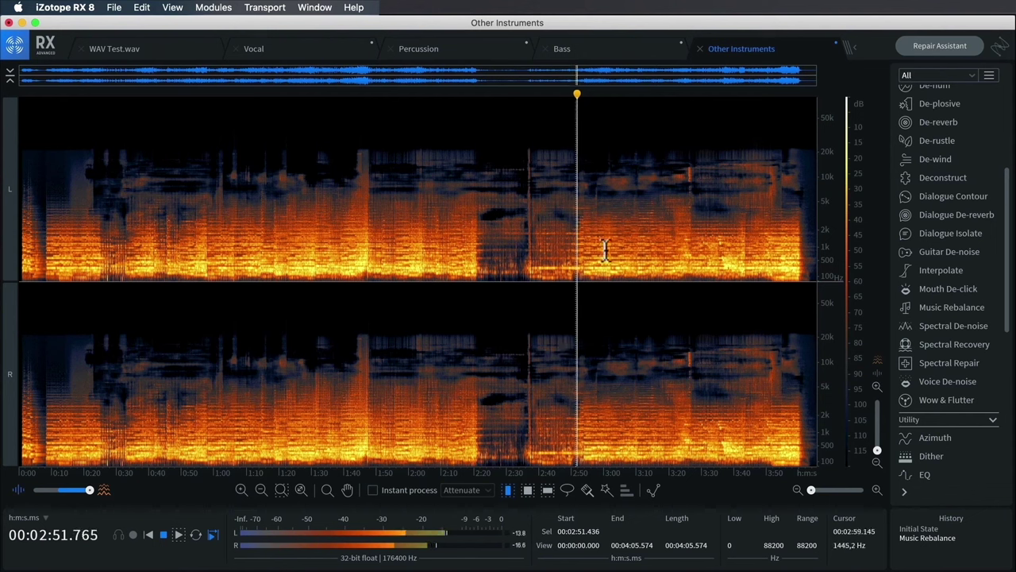
{"action": "left_click", "coordinate": [164, 535]}
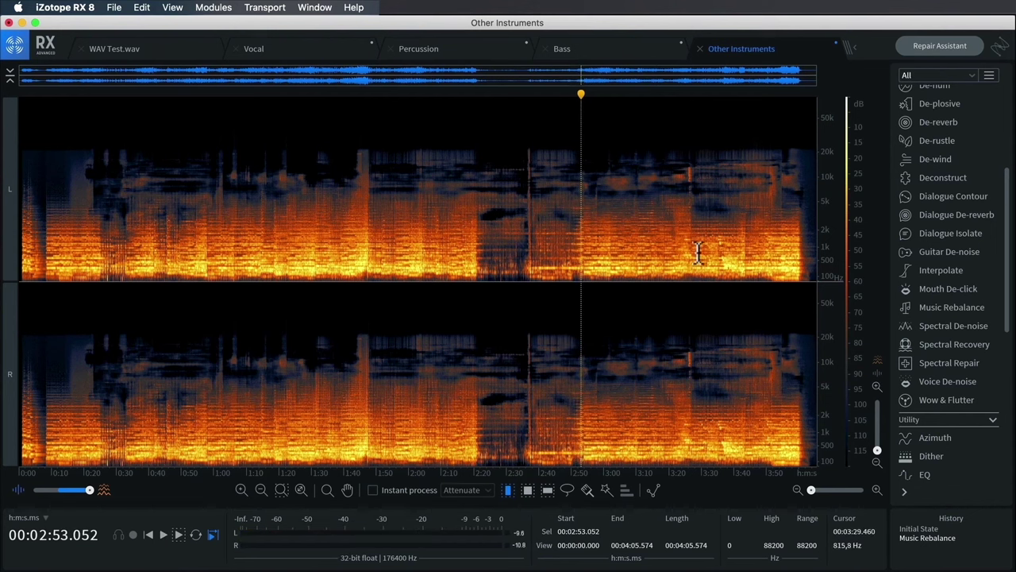
- Play Other Instruments from 3:18 to about 3:33
{"action": "left_click", "coordinate": [662, 278]}
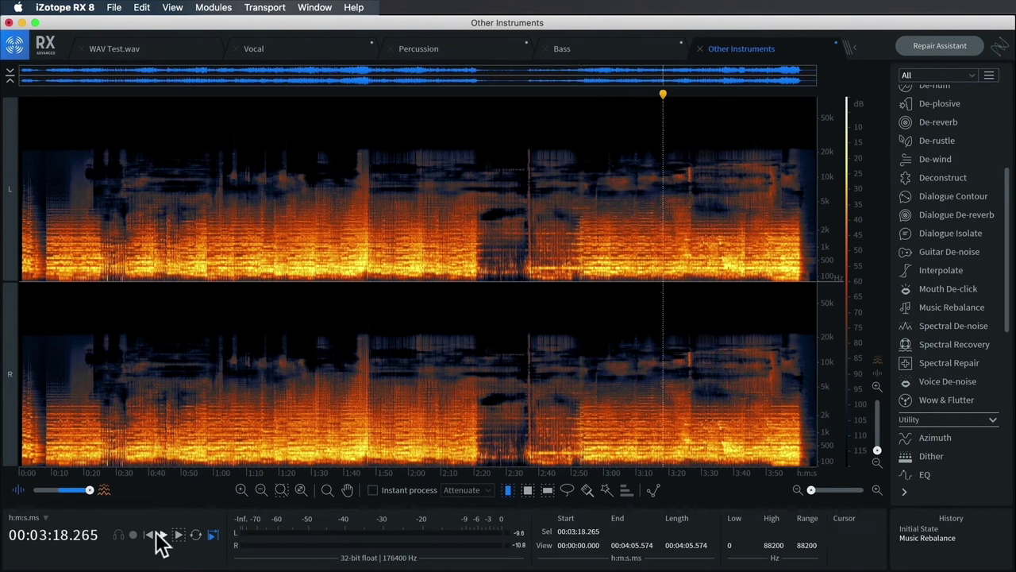
{"action": "left_click", "coordinate": [163, 535]}
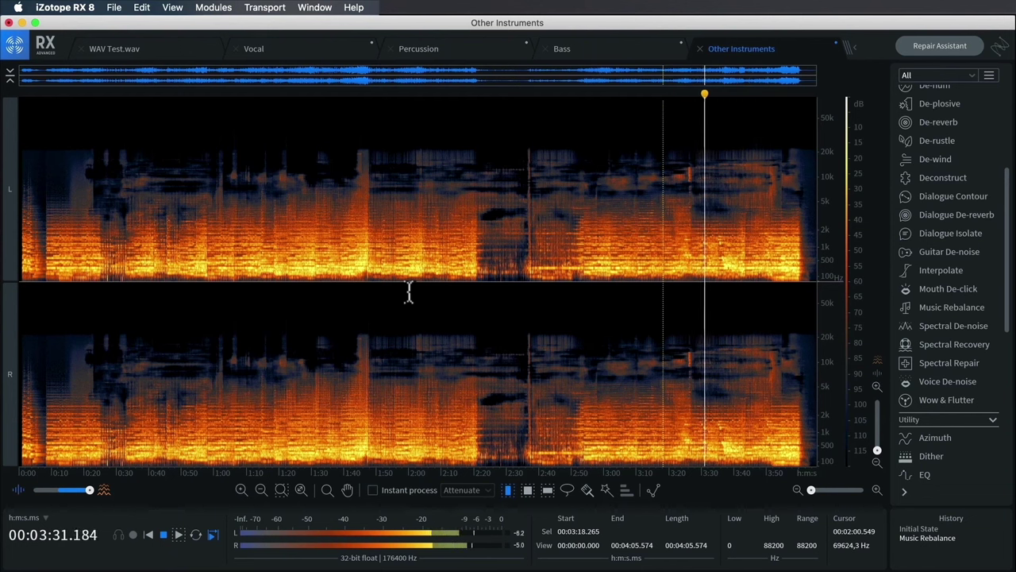
{"action": "left_click", "coordinate": [163, 535]}
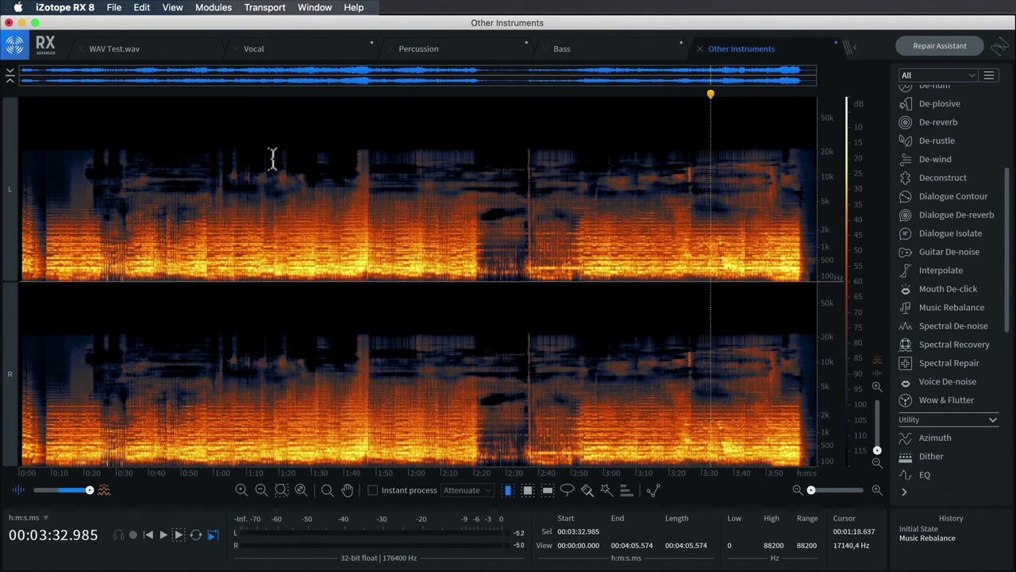
{"action": "left_click", "coordinate": [113, 8]}
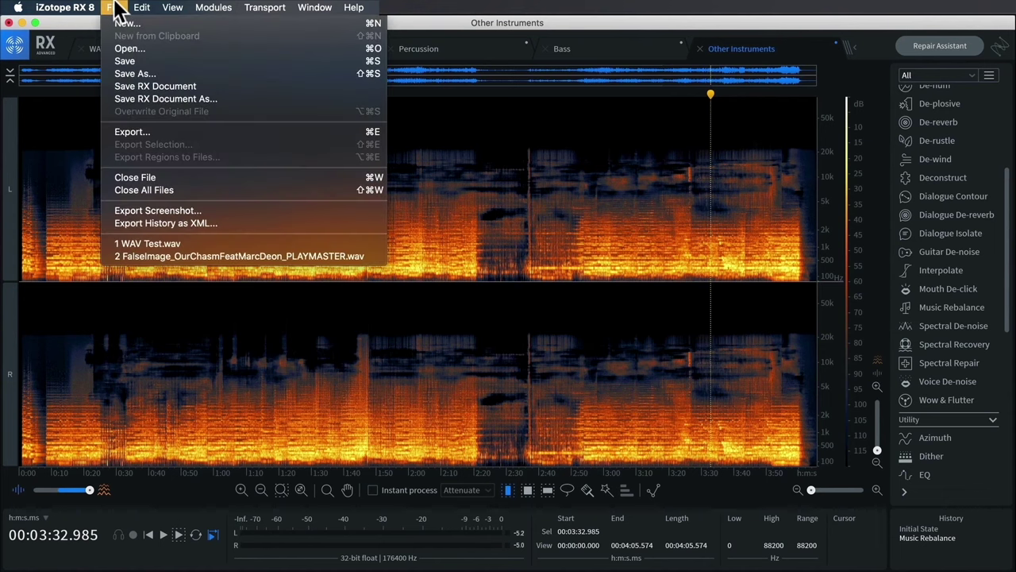
- Set the export format to 24-bit WAV with dither None (truncate)
{"action": "left_click", "coordinate": [253, 133]}
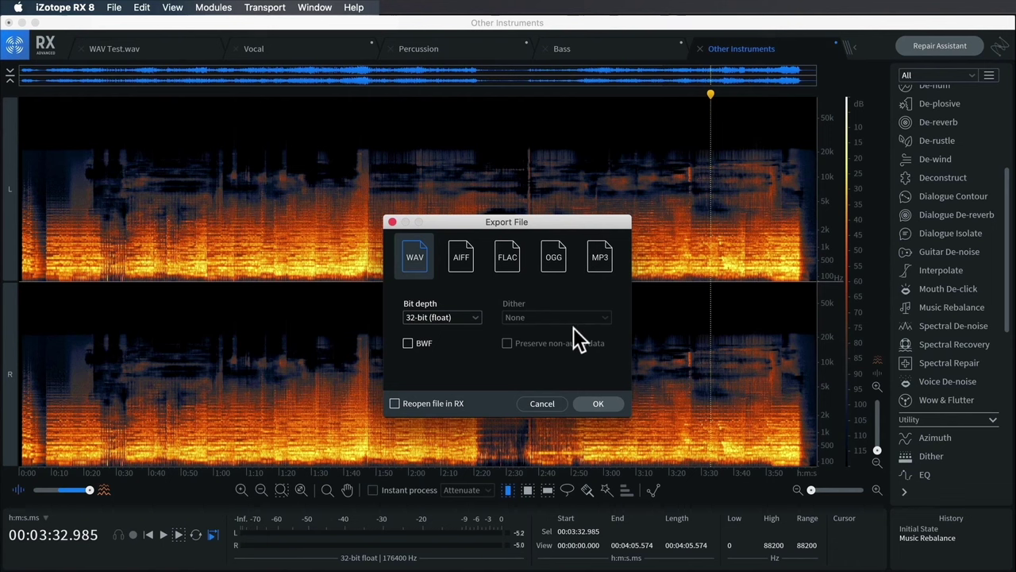
{"action": "left_click", "coordinate": [445, 317]}
{"action": "left_click", "coordinate": [439, 351]}
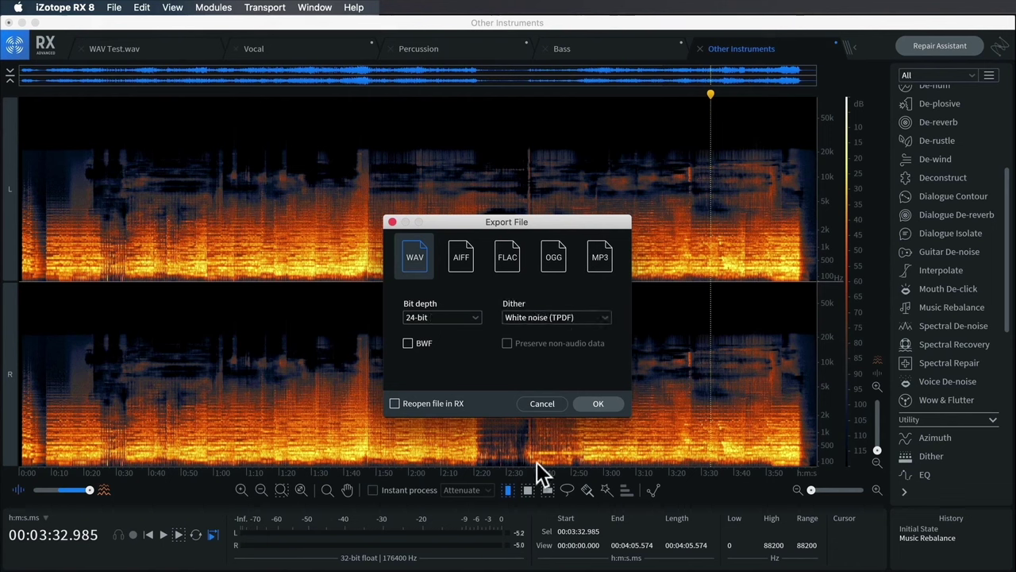
{"action": "left_click", "coordinate": [603, 317]}
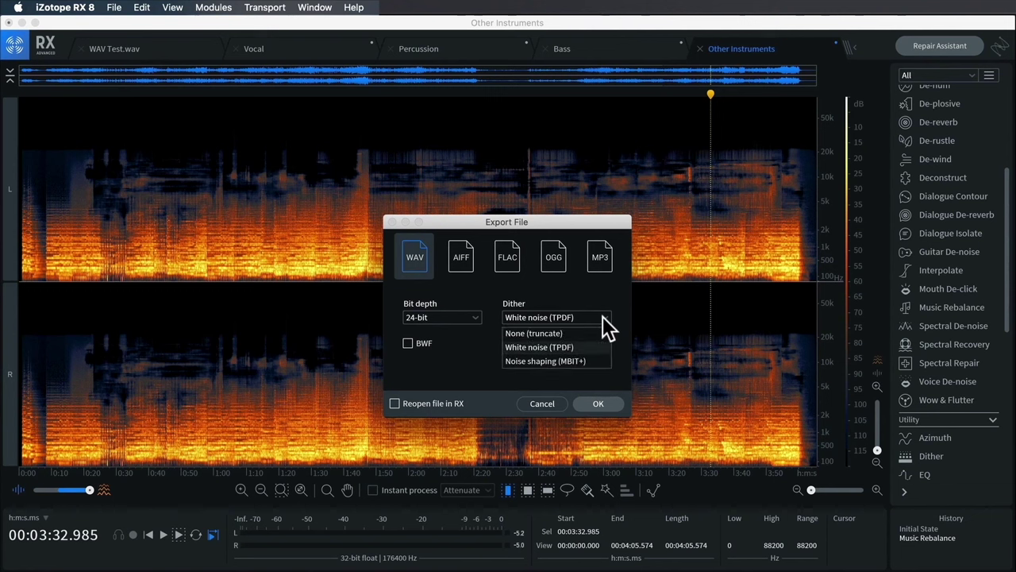
{"action": "left_click", "coordinate": [587, 333]}
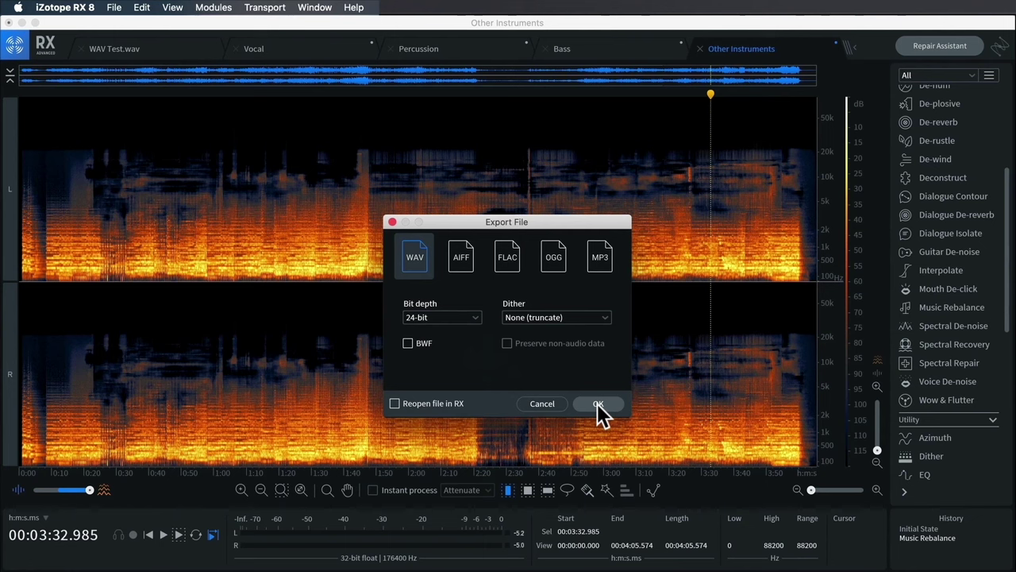
{"action": "left_click", "coordinate": [597, 403]}
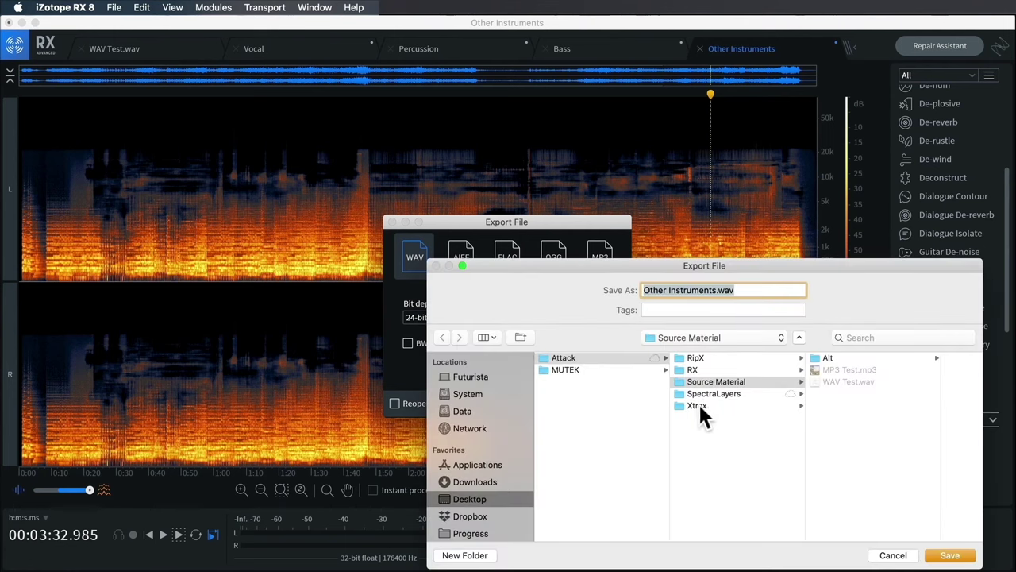
- Save Other Instruments.wav into the RX folder
{"action": "left_click", "coordinate": [711, 369]}
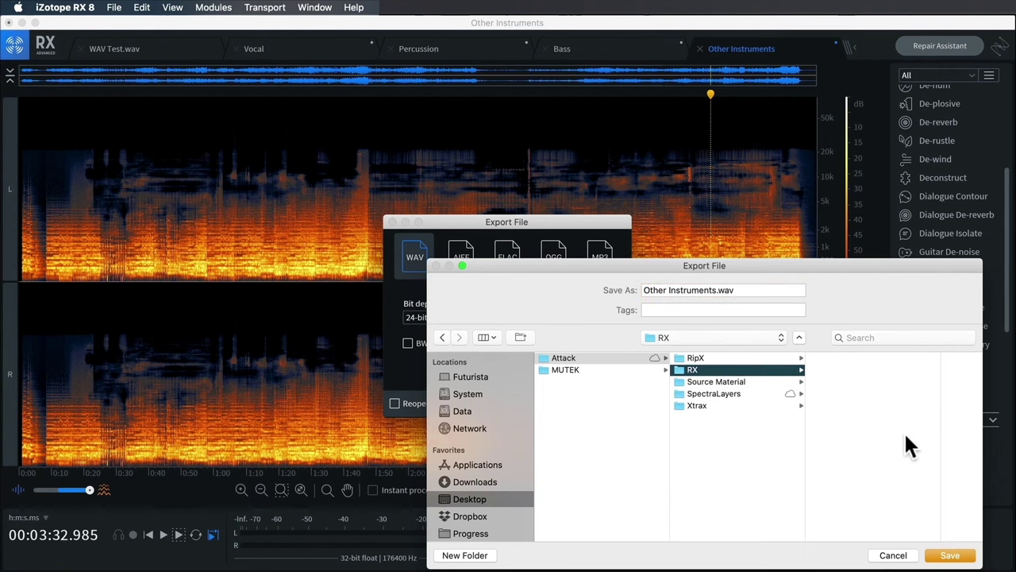
{"action": "left_click", "coordinate": [950, 555]}
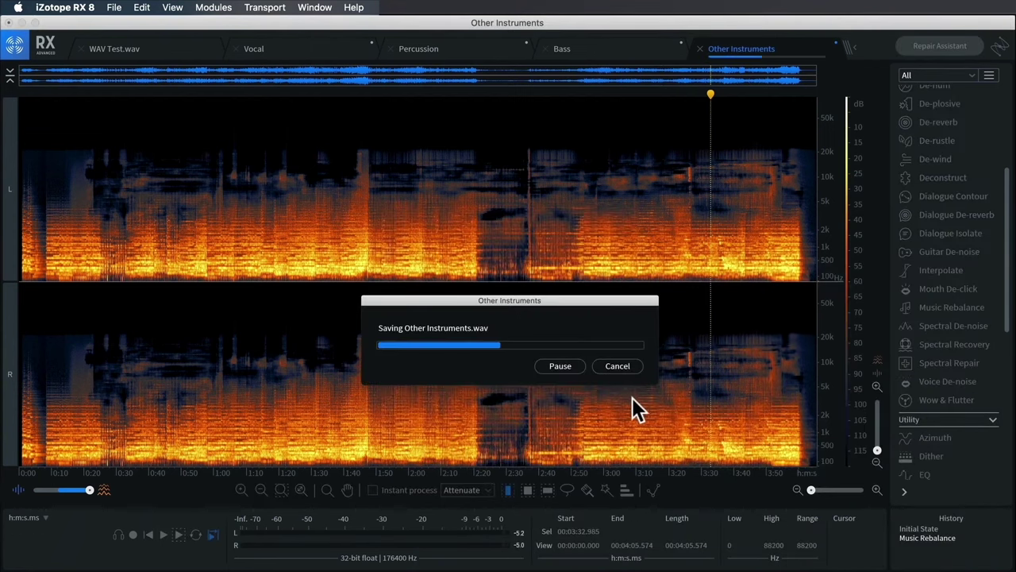
{"action": "left_click", "coordinate": [618, 49]}
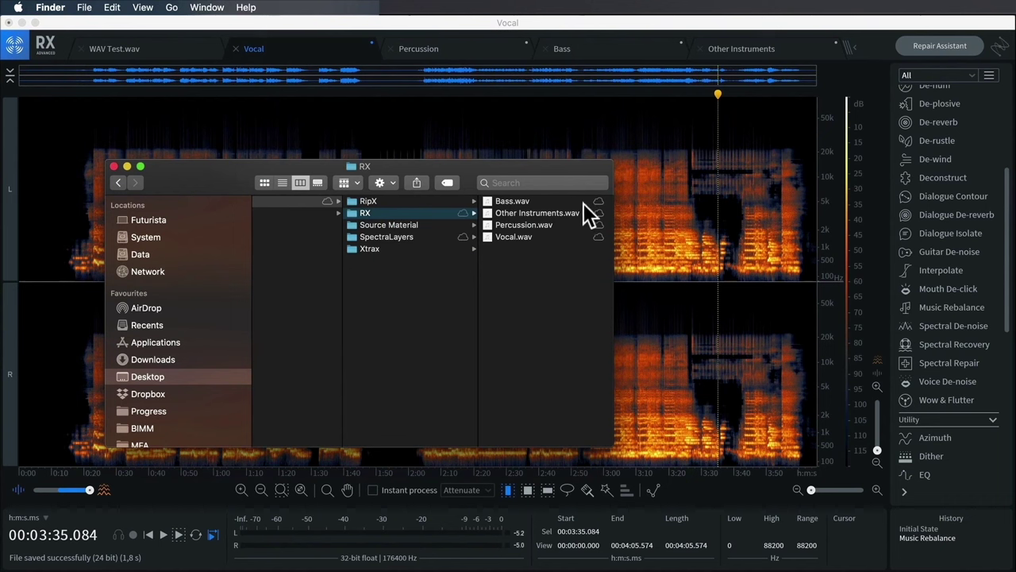
- Preview Bass.wav in Quick Look, scrubbing to 01:18 and then 02:34
{"action": "left_click", "coordinate": [559, 199]}
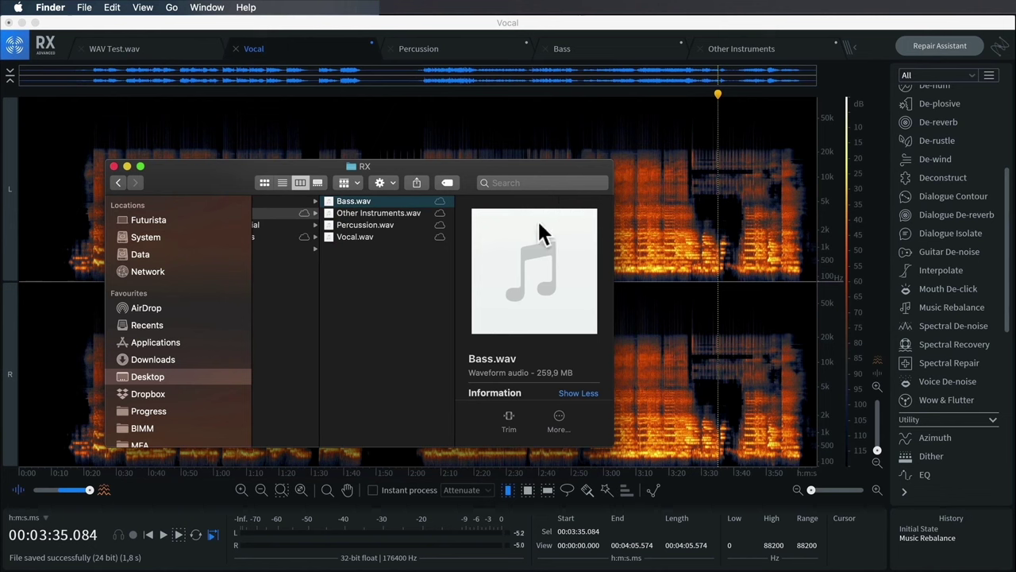
{"action": "key", "text": "space"}
{"action": "left_click", "coordinate": [460, 465]}
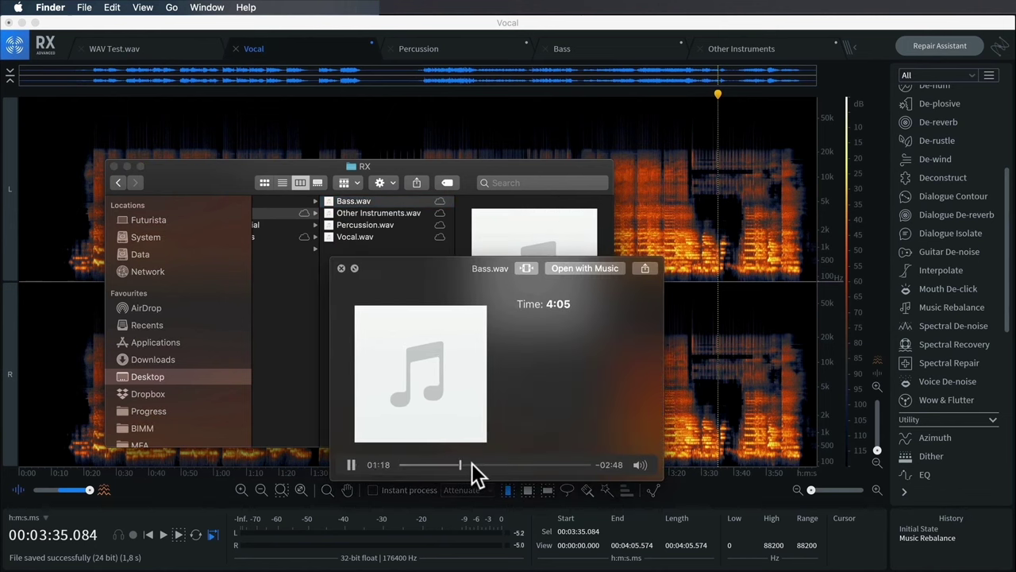
{"action": "left_click", "coordinate": [519, 464]}
- Preview Other Instruments (01:57), Percussion (01:14) and Vocal (about 02:04), then close the preview
{"action": "key", "text": "Down"}
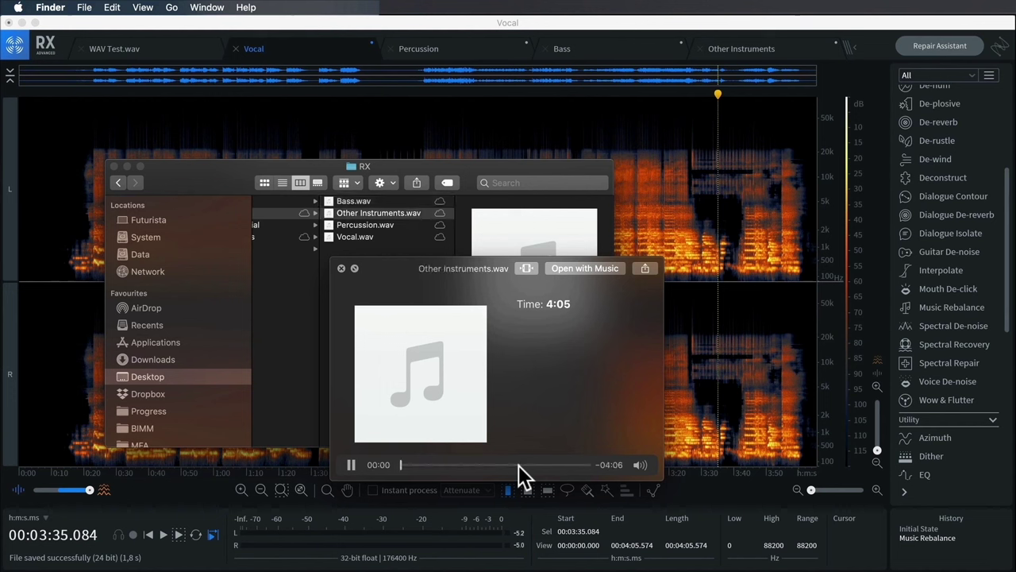
{"action": "left_click", "coordinate": [491, 464]}
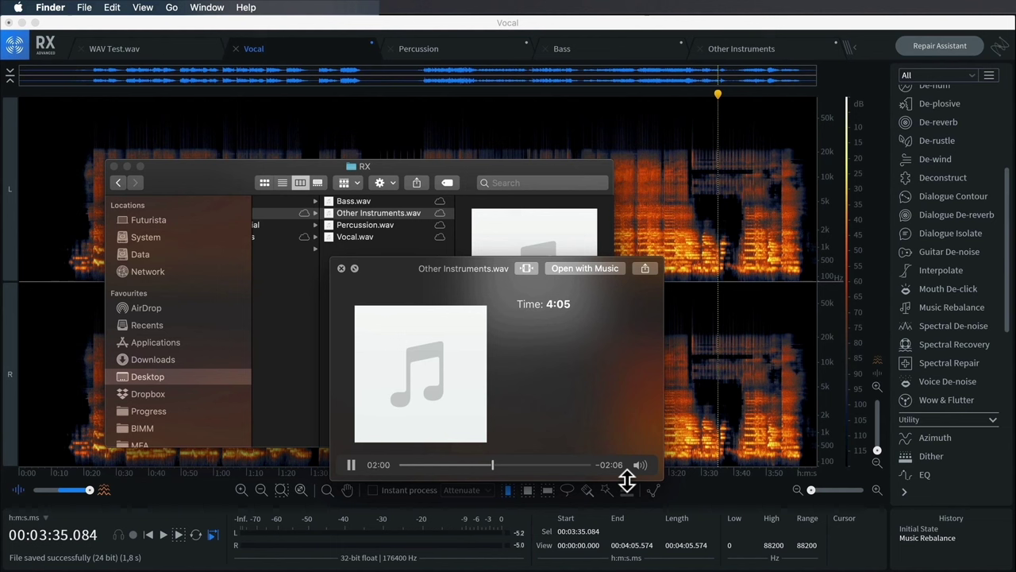
{"action": "key", "text": "Down"}
{"action": "left_click", "coordinate": [457, 464]}
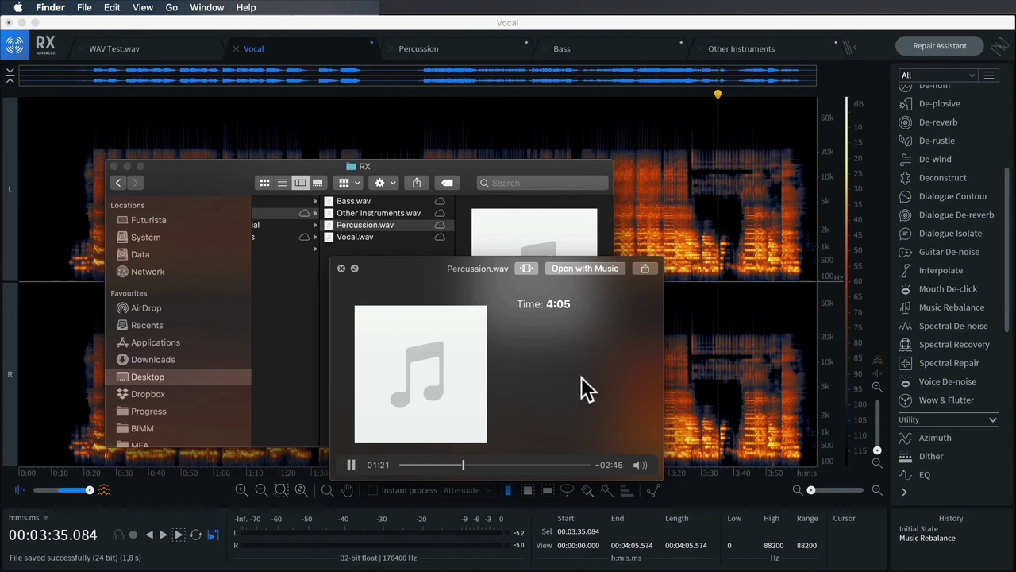
{"action": "key", "text": "Down"}
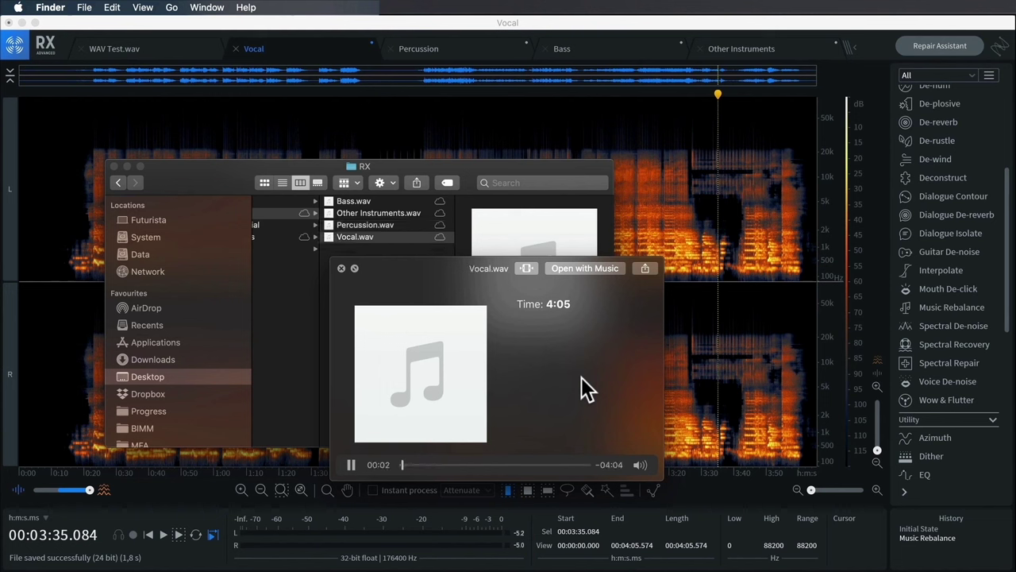
{"action": "left_click", "coordinate": [498, 465]}
{"action": "key", "text": "space"}
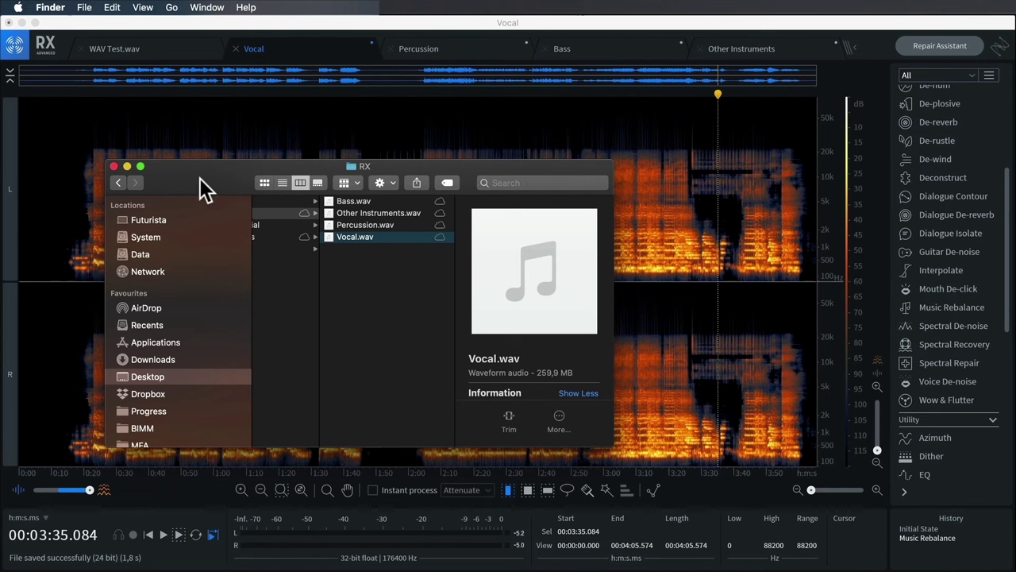
- Move the RX folder window up and left, then open Music Rebalance in RX 8
{"action": "left_click_drag", "start_coordinate": [202, 188], "coordinate": [175, 133]}
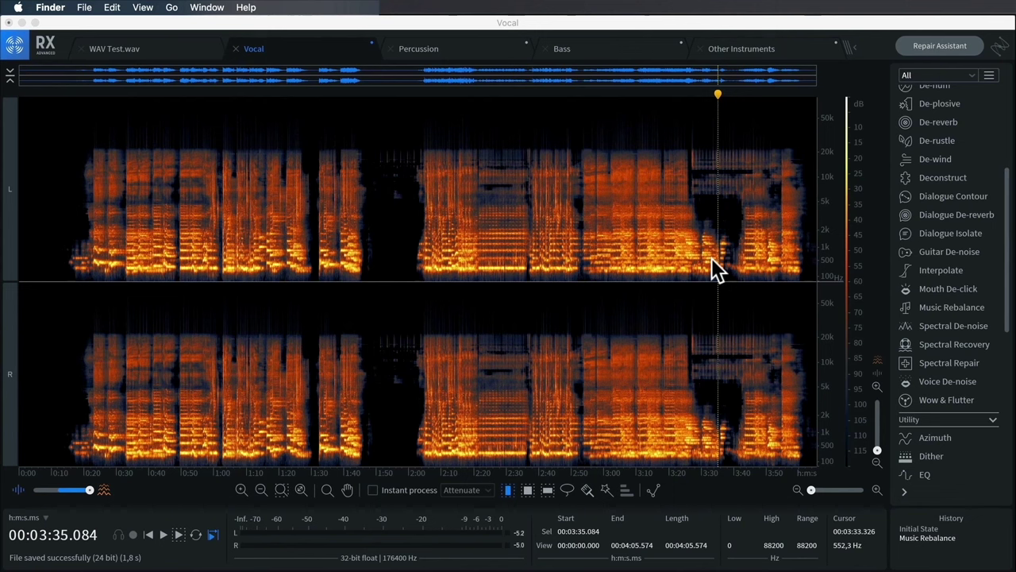
{"action": "left_click", "coordinate": [981, 307]}
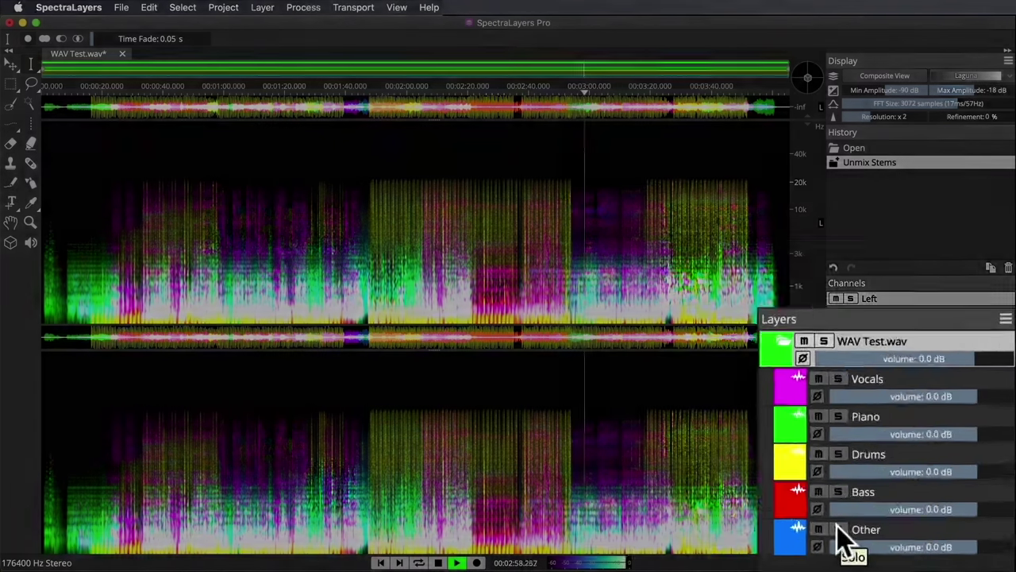
- Solo the Other layer in the SpectraLayers Layers panel
{"action": "left_click", "coordinate": [885, 506]}
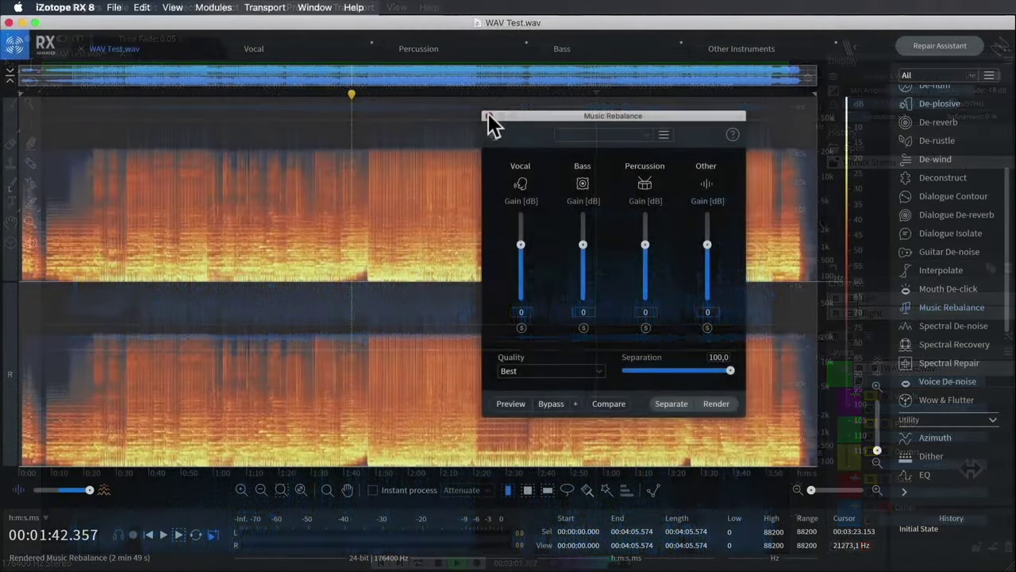
- Close Music Rebalance and view the Vocal, Percussion, Bass and Other Instruments stems in turn
{"action": "left_click", "coordinate": [488, 116]}
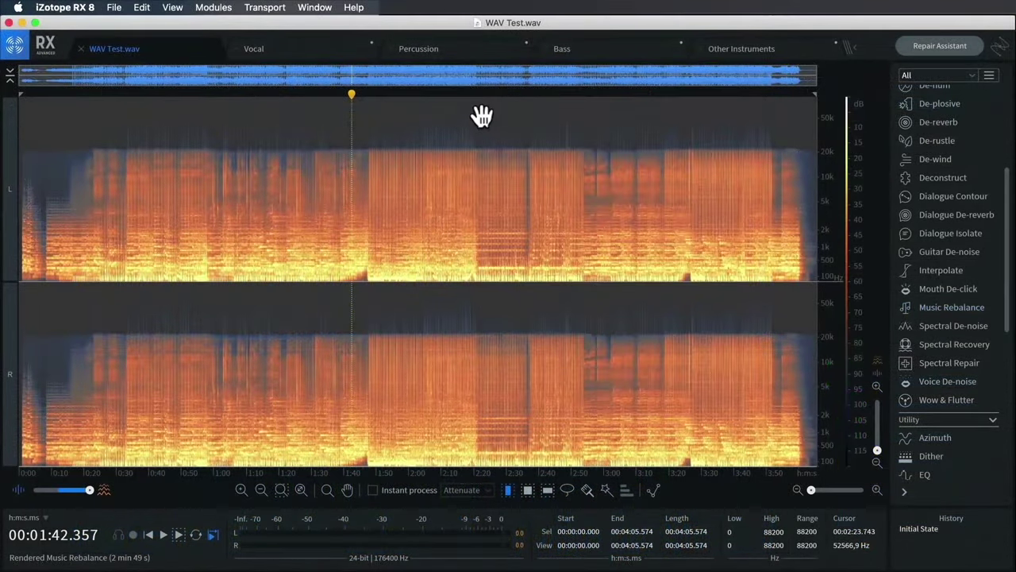
{"action": "left_click", "coordinate": [295, 48]}
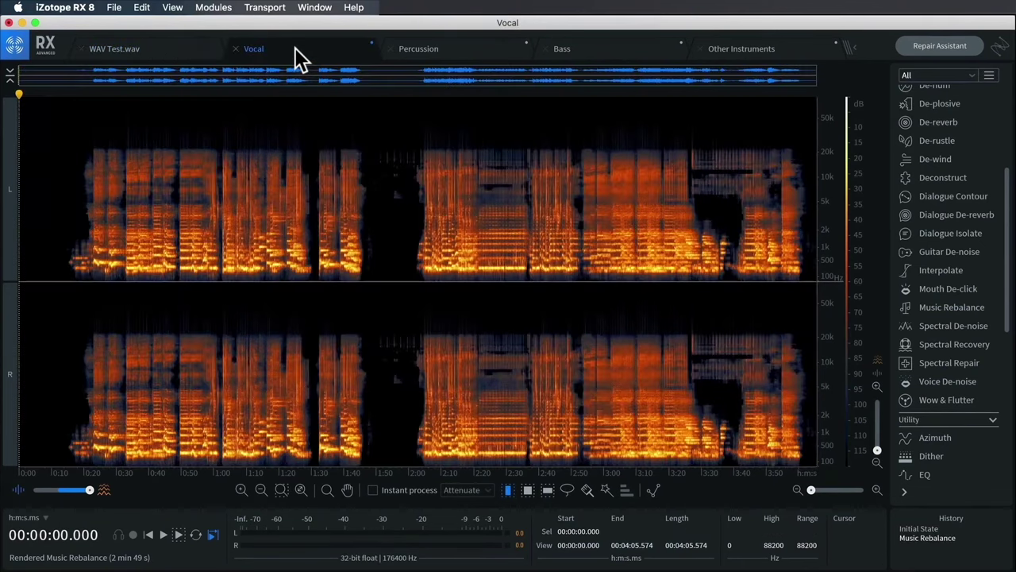
{"action": "left_click", "coordinate": [438, 50]}
{"action": "left_click", "coordinate": [600, 48]}
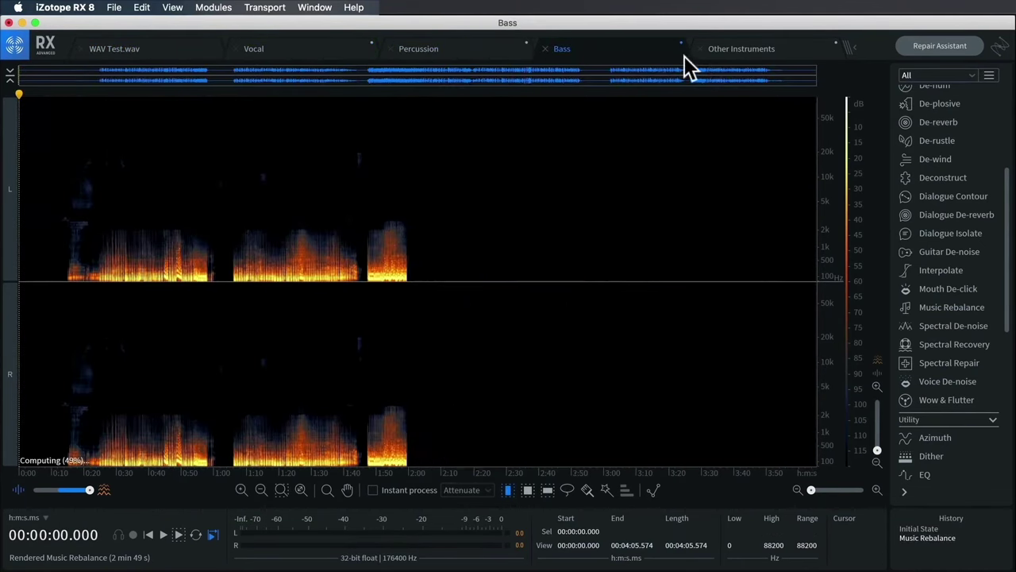
{"action": "left_click", "coordinate": [758, 48]}
- Play the Vocal stem from 02:08
{"action": "left_click", "coordinate": [308, 56]}
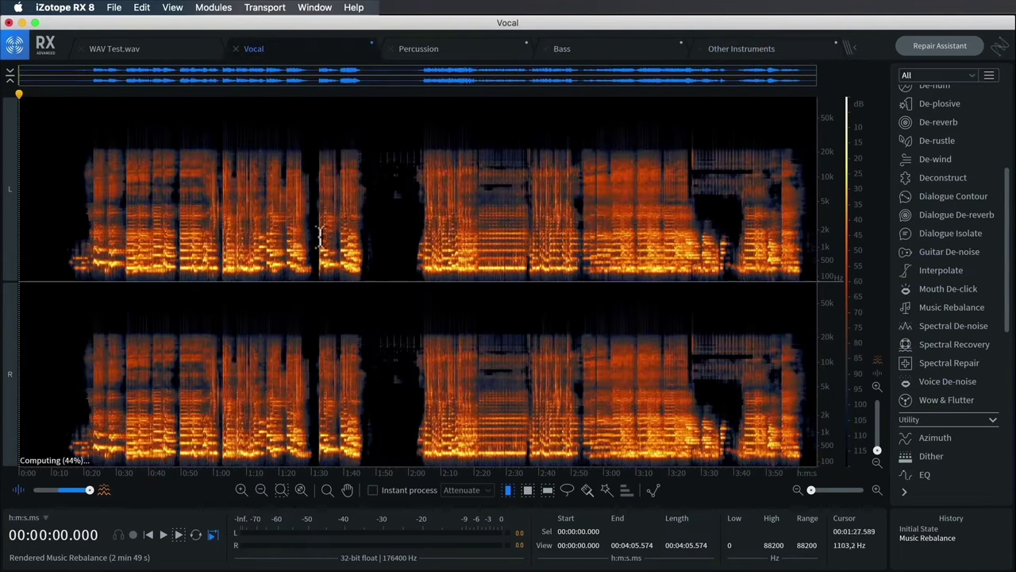
{"action": "left_click", "coordinate": [434, 279]}
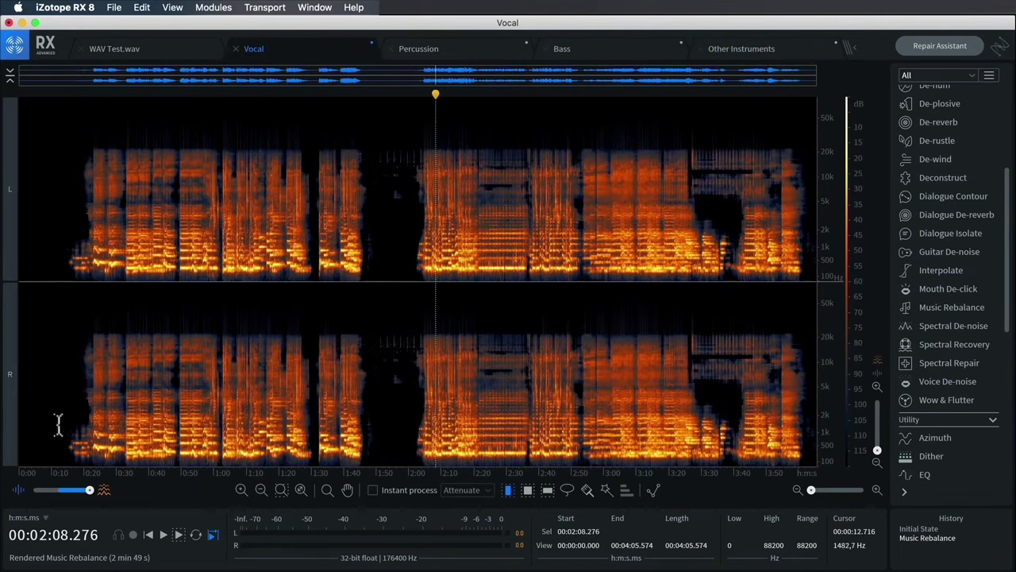
{"action": "left_click", "coordinate": [164, 533]}
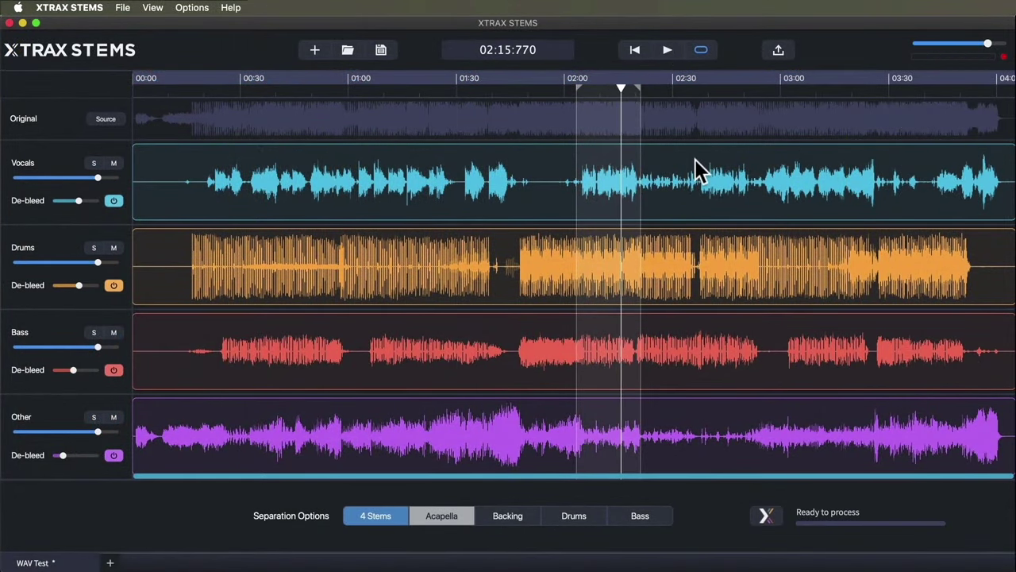
- Open the Export dialog from the File menu in XTRAX STEMS
{"action": "left_click", "coordinate": [125, 8]}
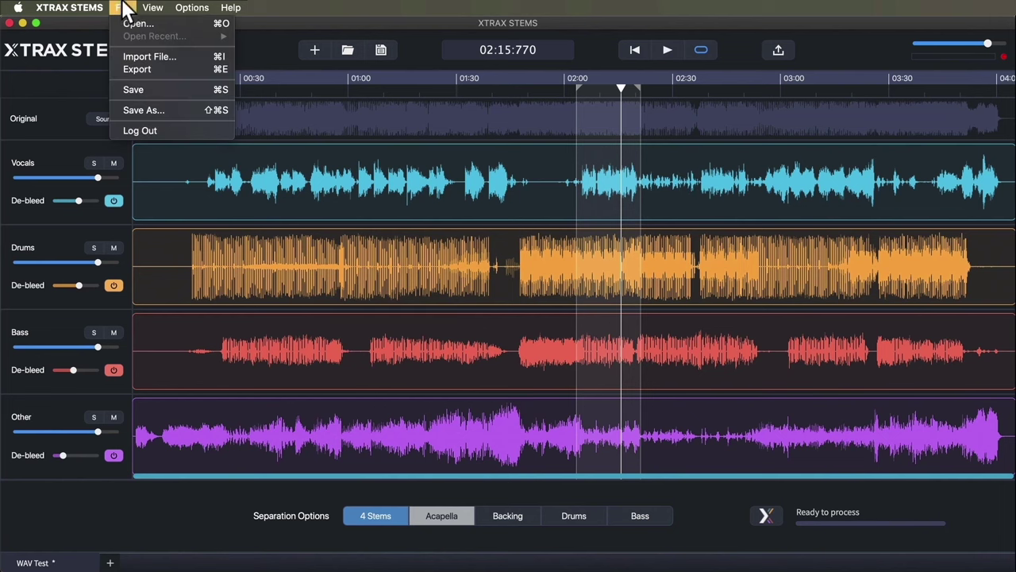
{"action": "left_click", "coordinate": [158, 71]}
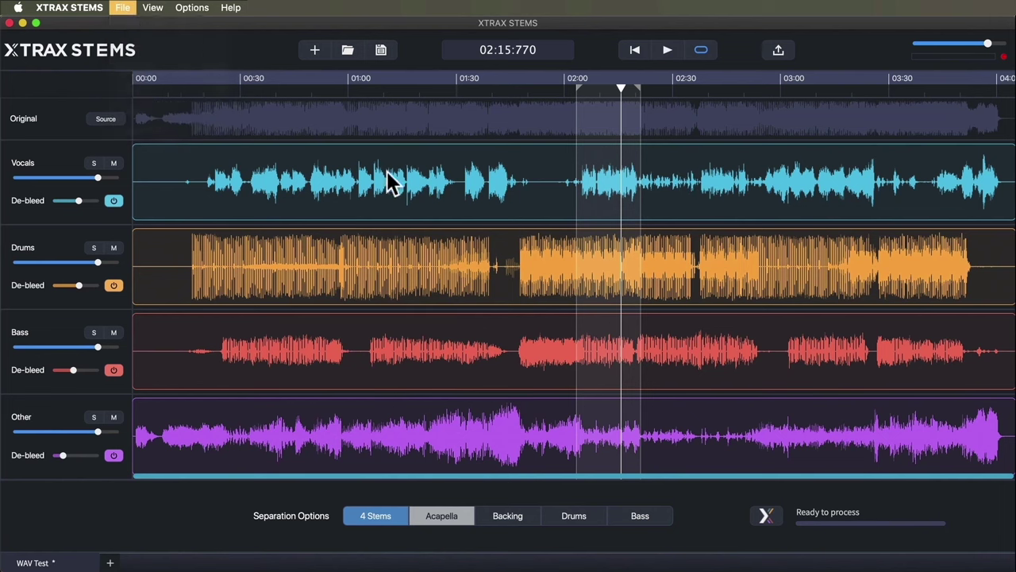